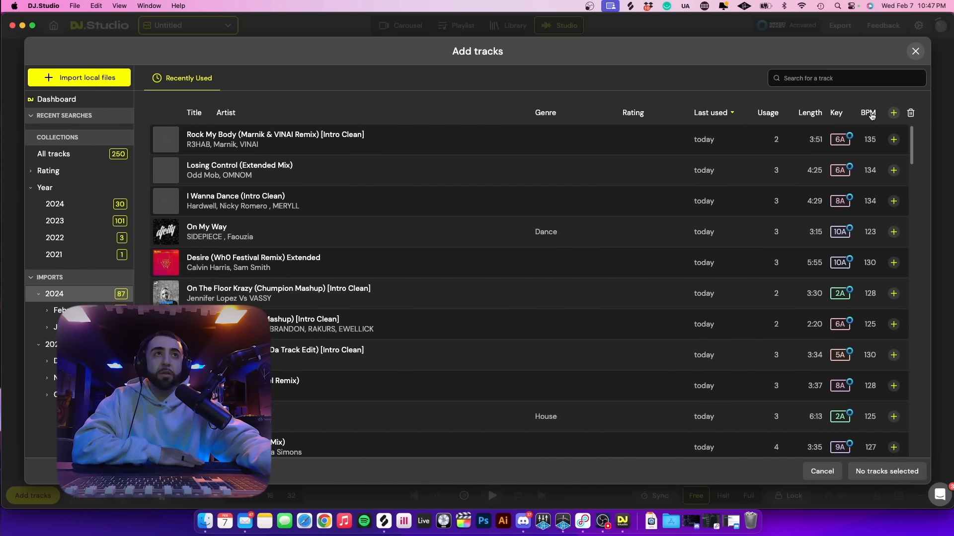
- Sort the track list by ascending BPM and select "Crazy What Love Can Do (Intro Clean)" and "What Doesn't Kill You x Lasting Lover"
click(869, 113)
click(869, 114)
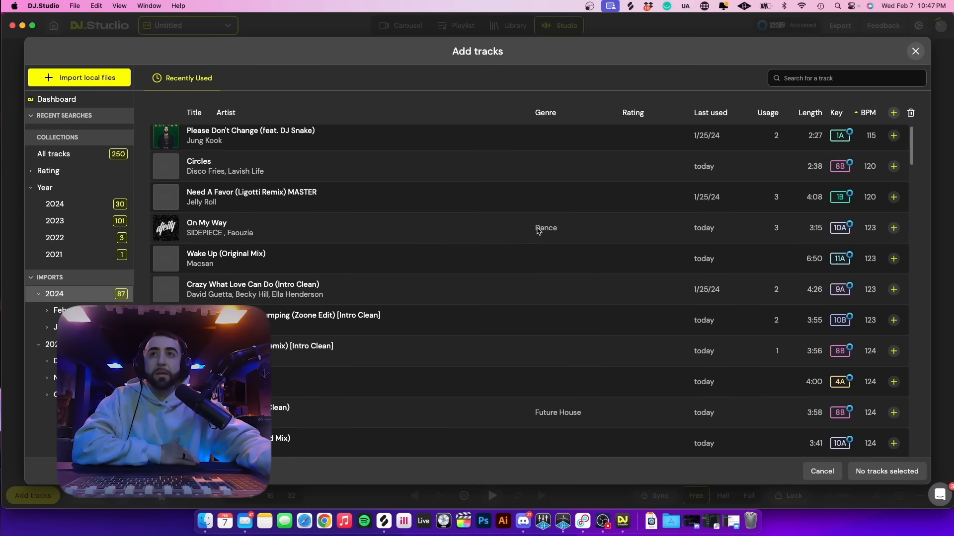
scroll(534, 234, down, 1)
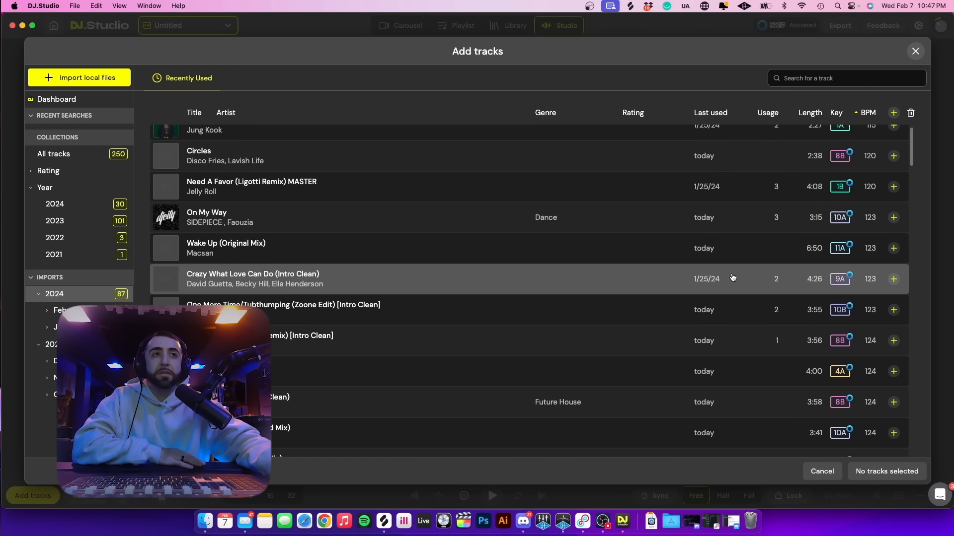
click(894, 280)
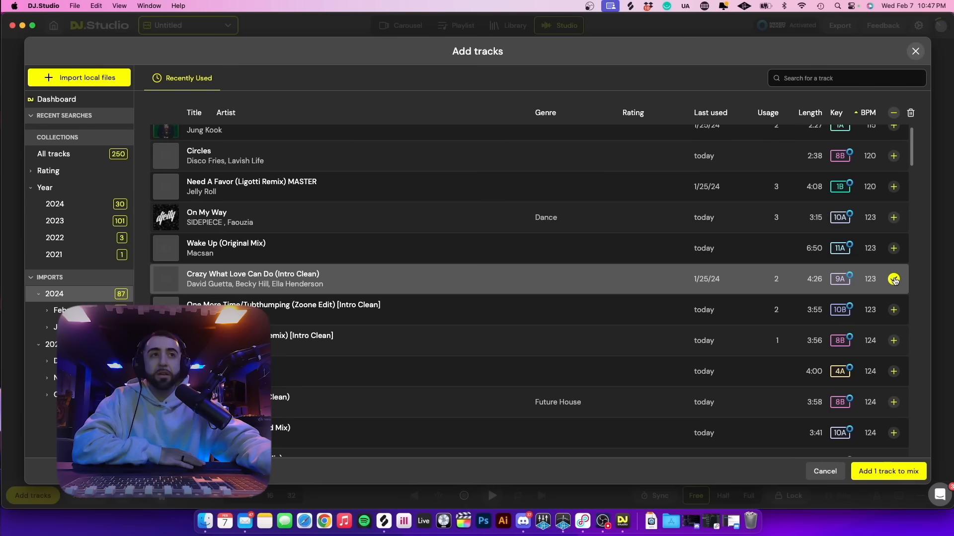
scroll(591, 300, down, 4)
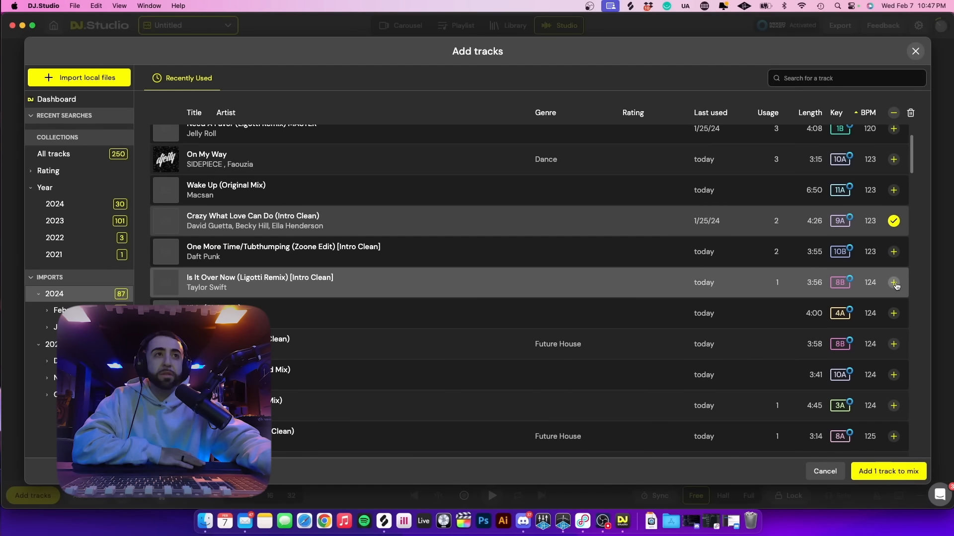
scroll(566, 297, down, 15)
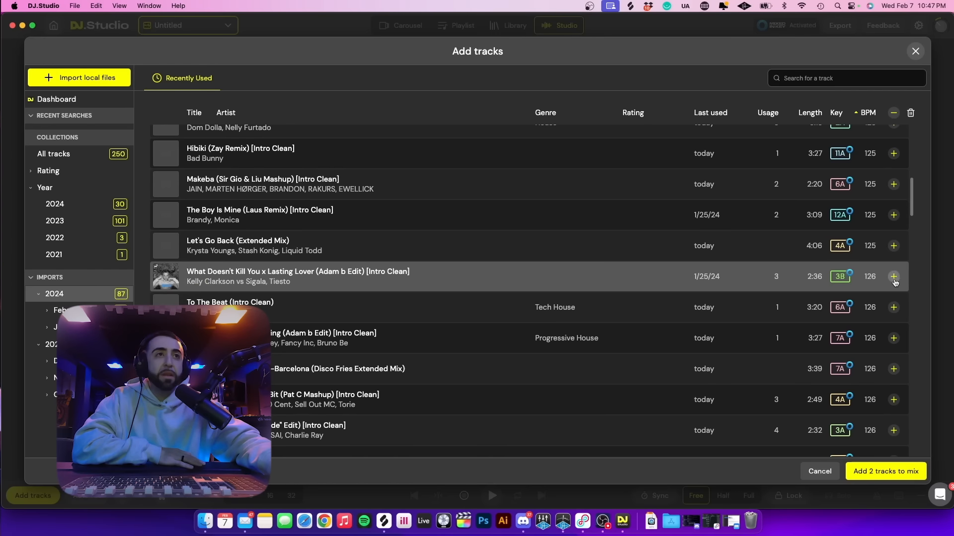
scroll(484, 281, down, 10)
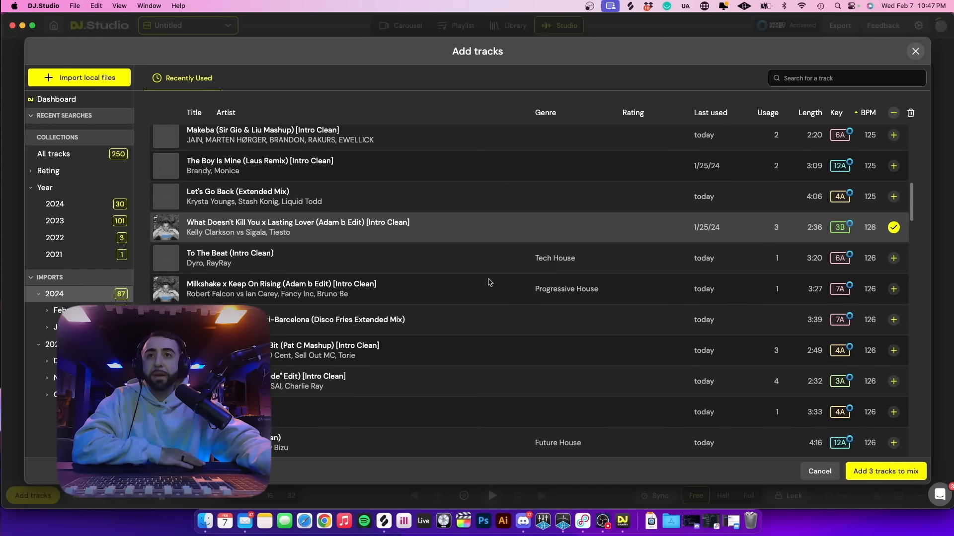
- Select further tracks, including "Monaco" and "Please Don't Change", until 12 are chosen, and add them to the mix
click(469, 284)
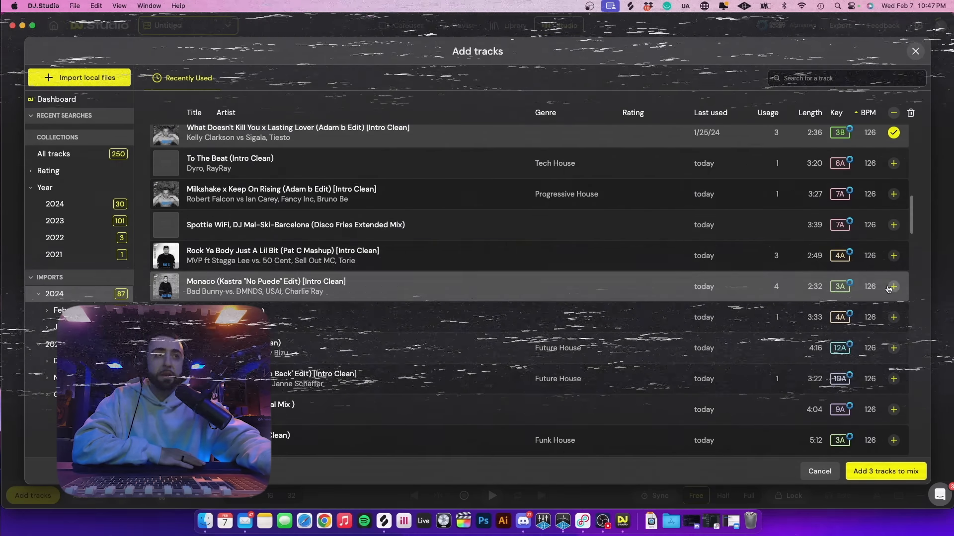
scroll(457, 313, down, 15)
click(445, 293)
scroll(445, 278, up, 10)
click(443, 186)
click(441, 216)
scroll(422, 249, up, 5)
scroll(646, 298, down, 8)
click(893, 347)
scroll(893, 323, down, 10)
click(894, 261)
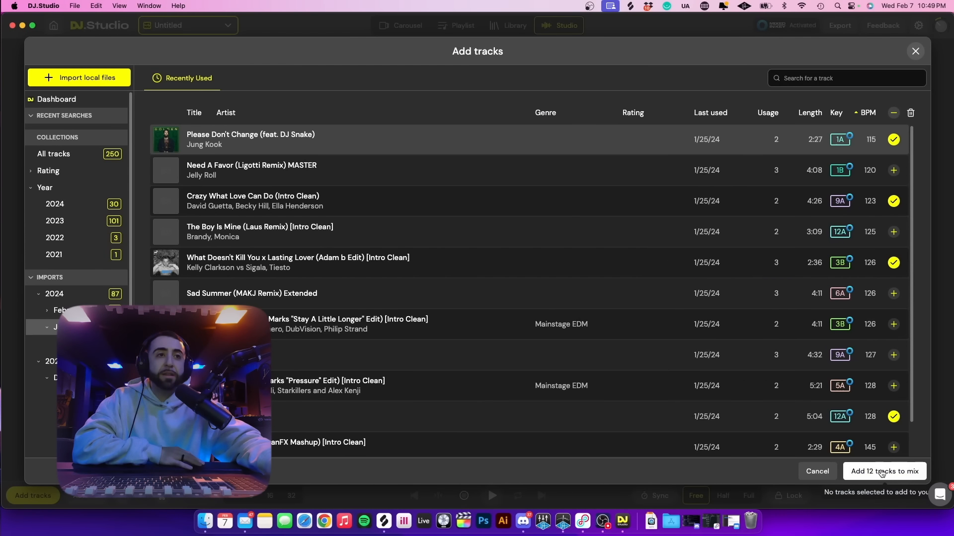
click(882, 471)
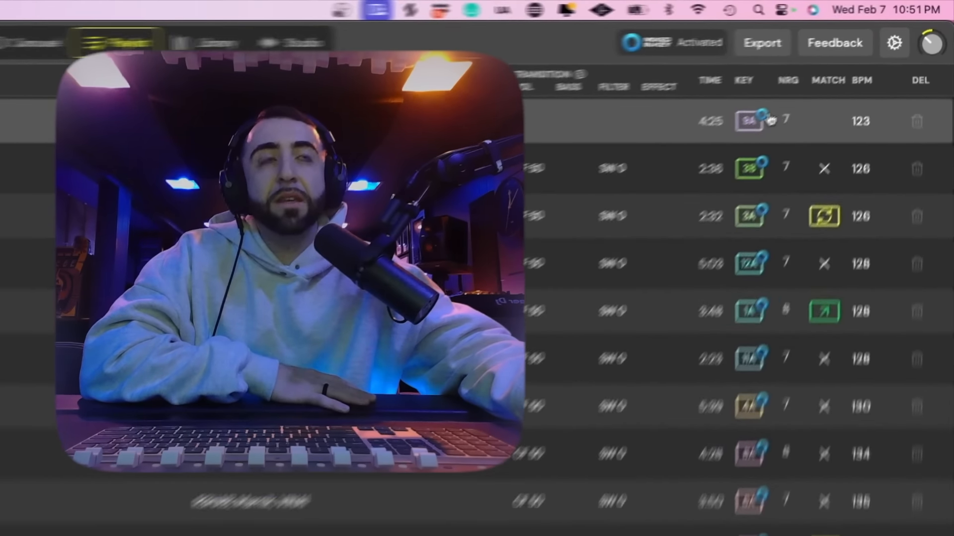
- Move "Cruel Summer - LP Giobbi Remix" to position 1 of the playlist and "You Know Why (Intro Clean)" to position 2
mouse_move(841, 71)
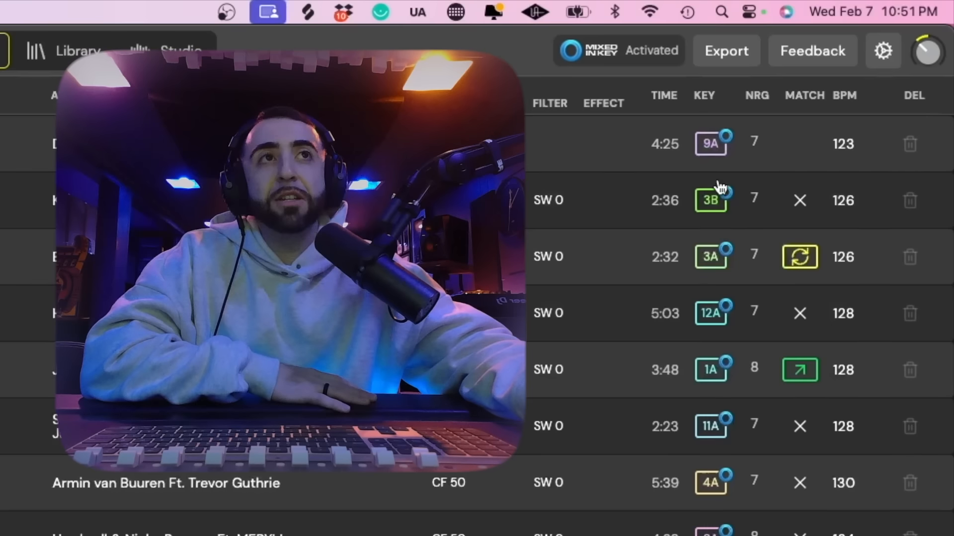
mouse_move(720, 309)
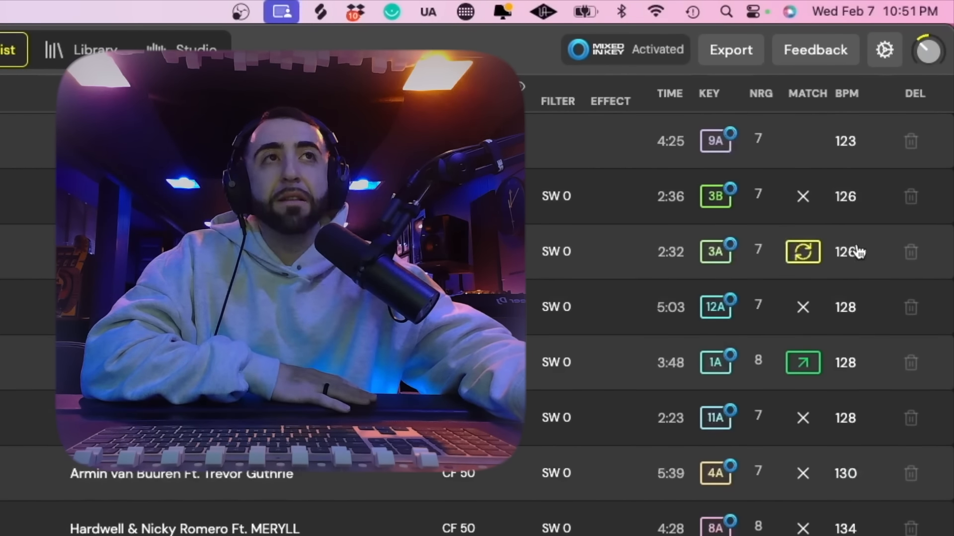
mouse_move(706, 365)
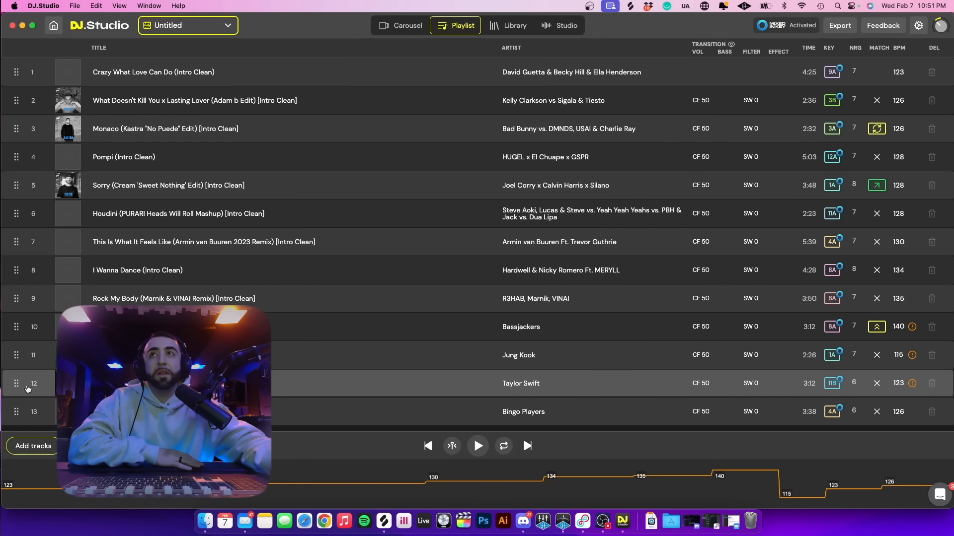
drag(16, 383, 11, 73)
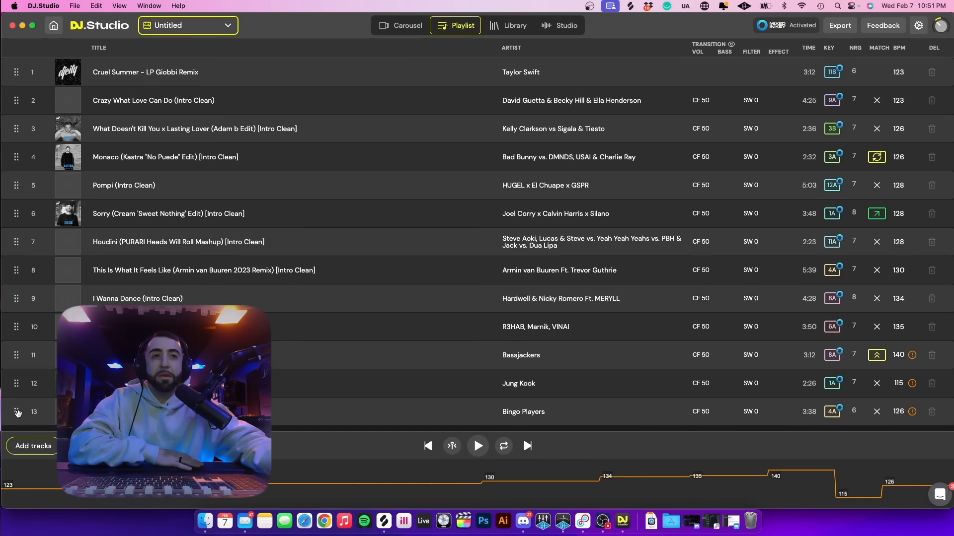
drag(18, 412, 31, 105)
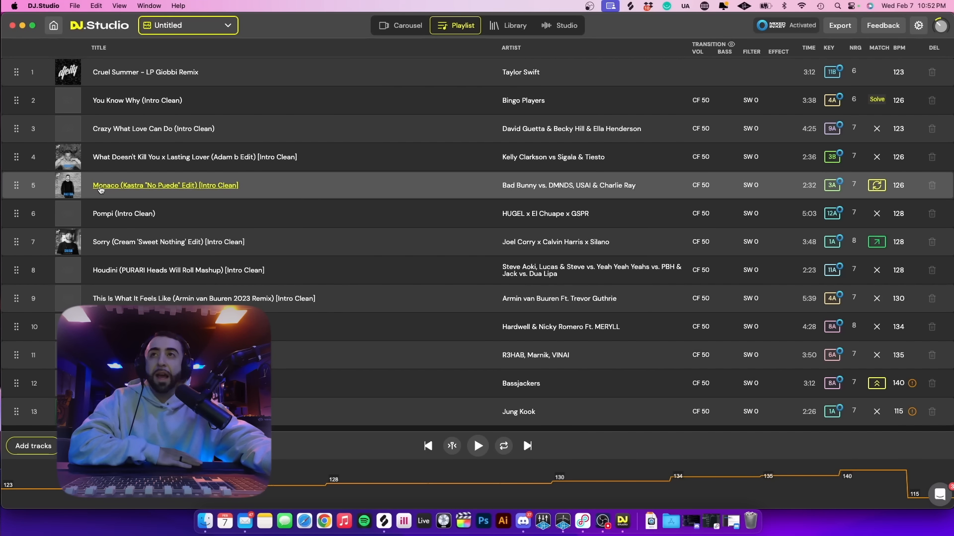
- Reorder the playlist: "Monaco" below "Pompi", "I Wanna Dance" below "All Around The World", and "Sorry" below "Houdini"
drag(138, 191, 140, 204)
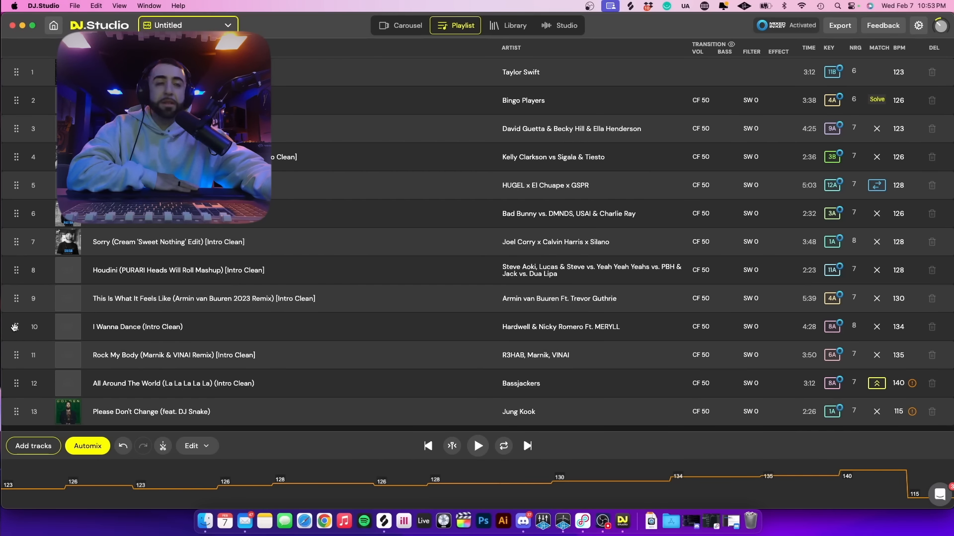
drag(17, 327, 822, 392)
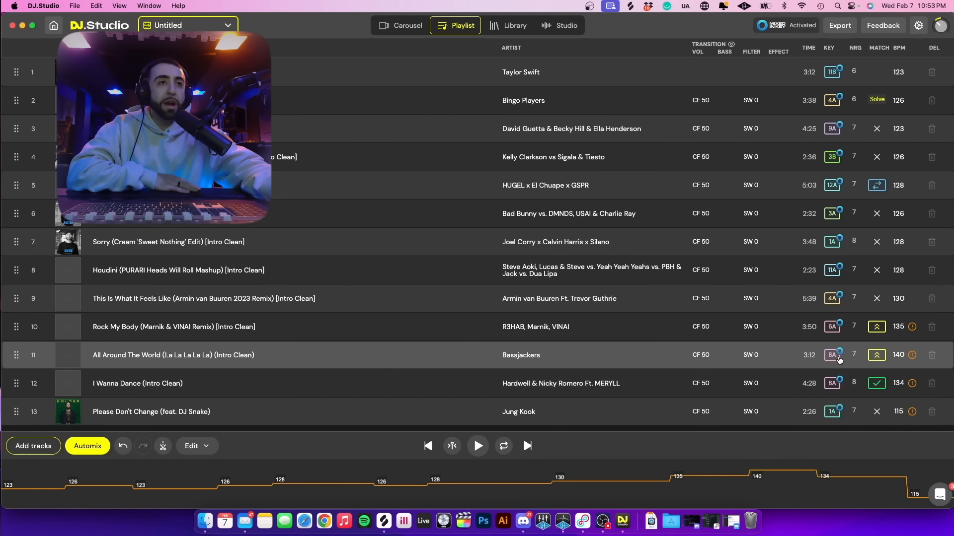
mouse_move(829, 359)
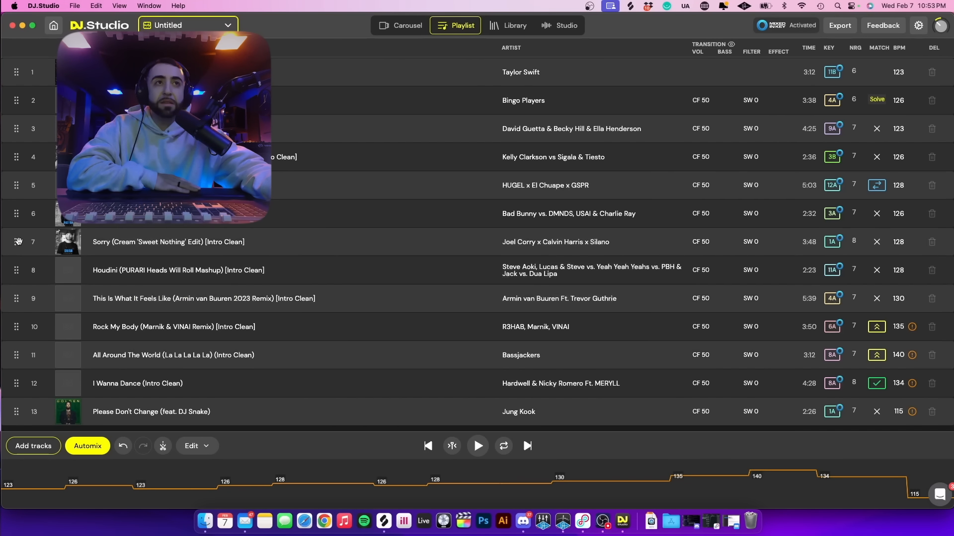
drag(18, 242, 83, 276)
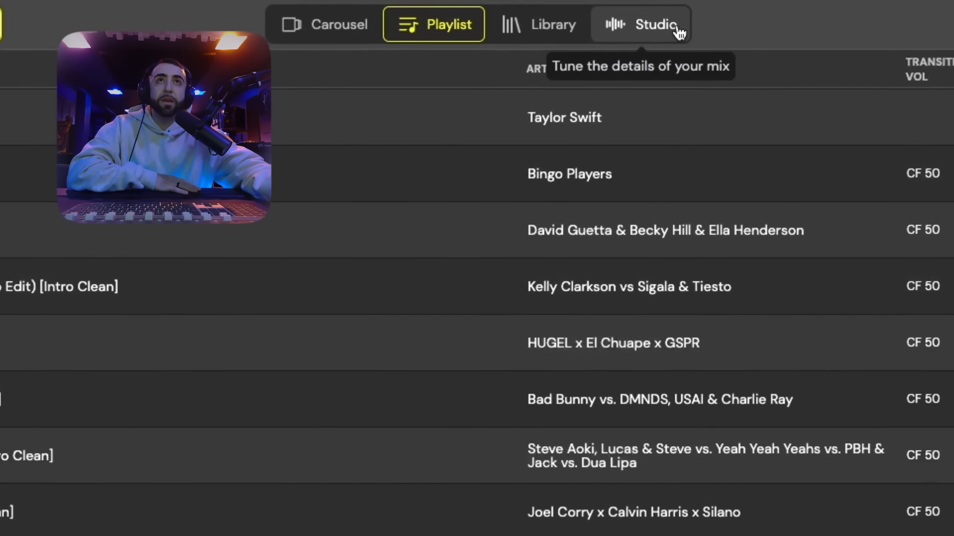
- Show the mix in the Studio view and switch its BPM lane from automatic to manual tempo
click(671, 33)
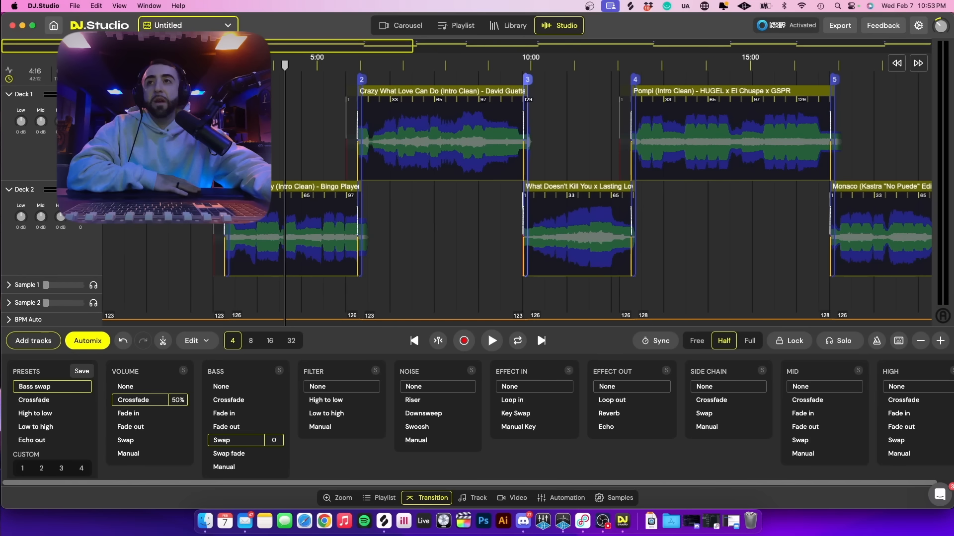
click(11, 322)
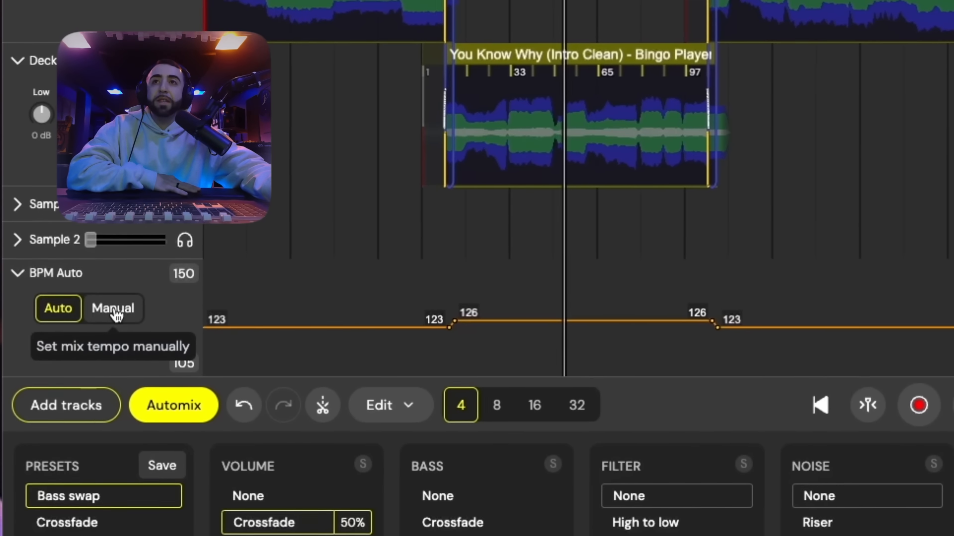
mouse_move(461, 324)
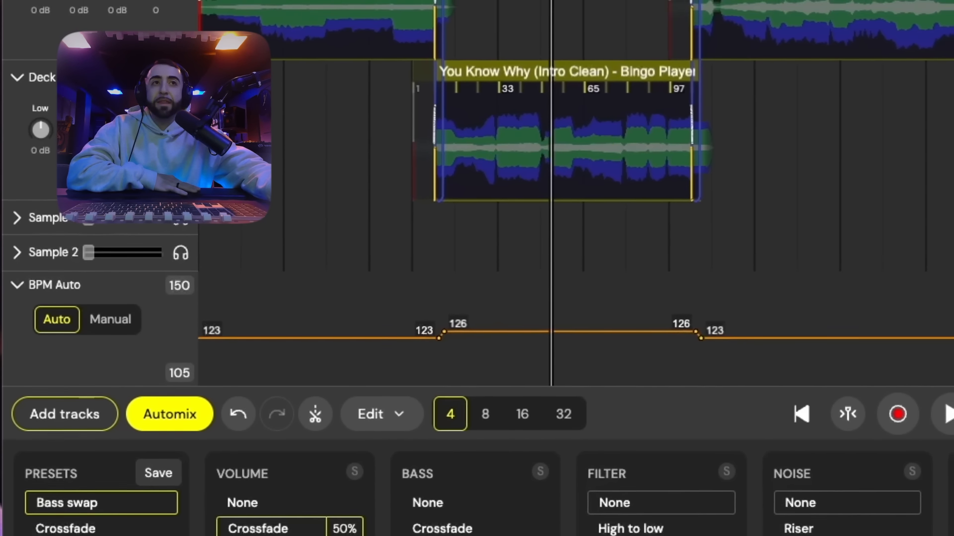
click(127, 333)
- Set the mix BPM to 123 at the start and 123 at the end
click(119, 363)
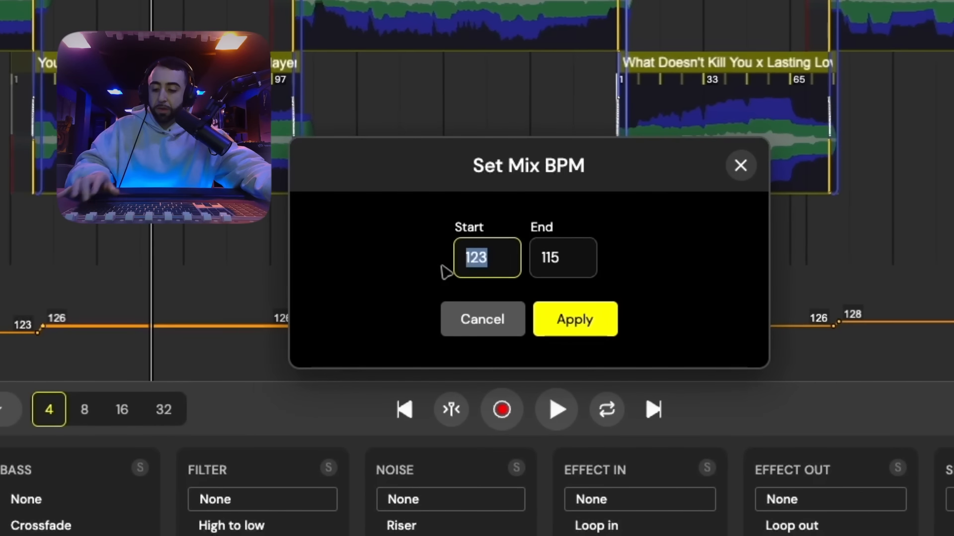
text(123)
click(571, 258)
key(BackSpace)
key(BackSpace)
key(BackSpace)
text(12)
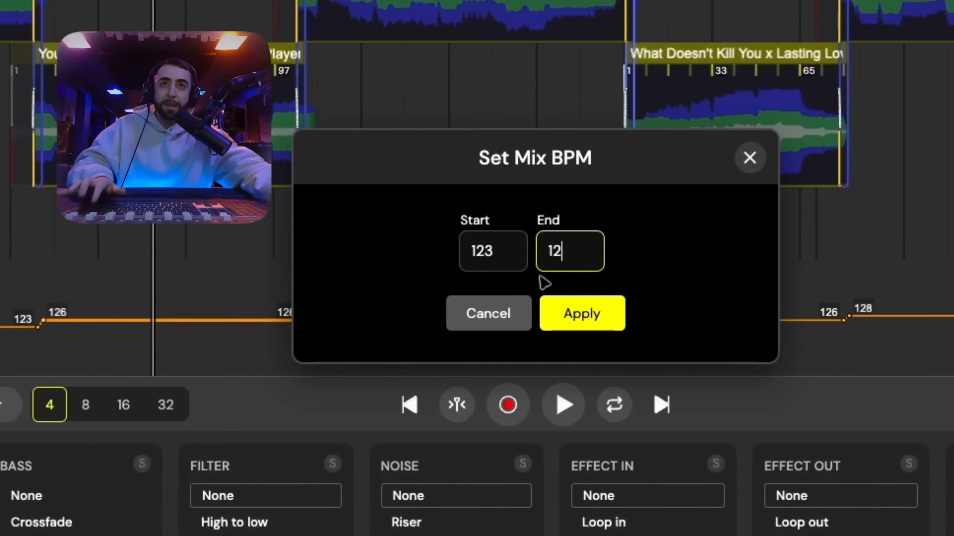
text(3)
click(580, 313)
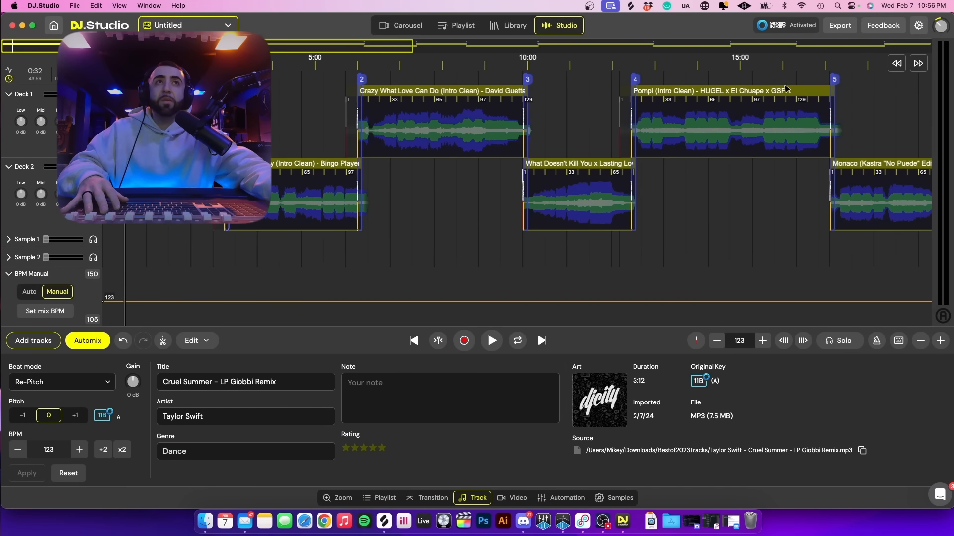
- Review the mix timeline and listen to "Cruel Summer" around cue markers 4 and 8
scroll(782, 91, right, 20)
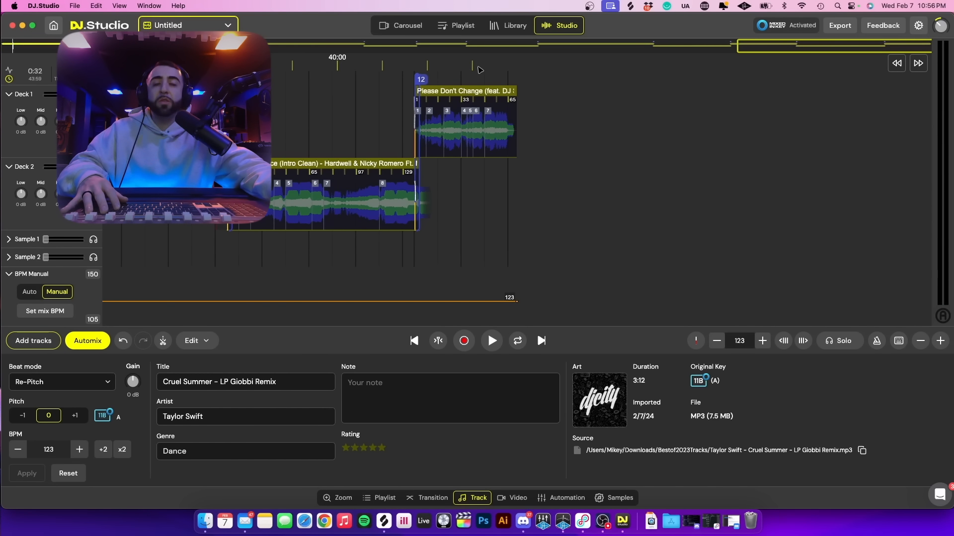
scroll(480, 69, left, 10)
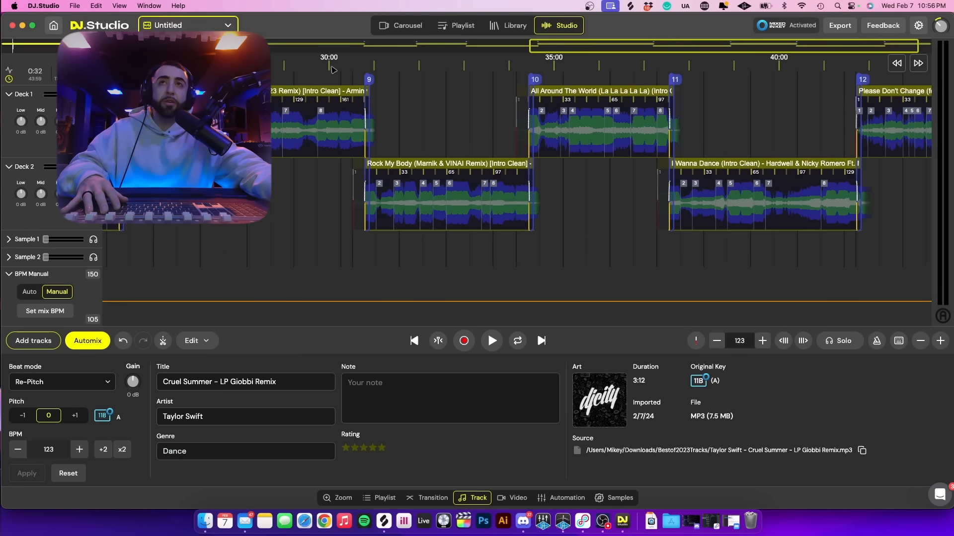
scroll(385, 85, left, 20)
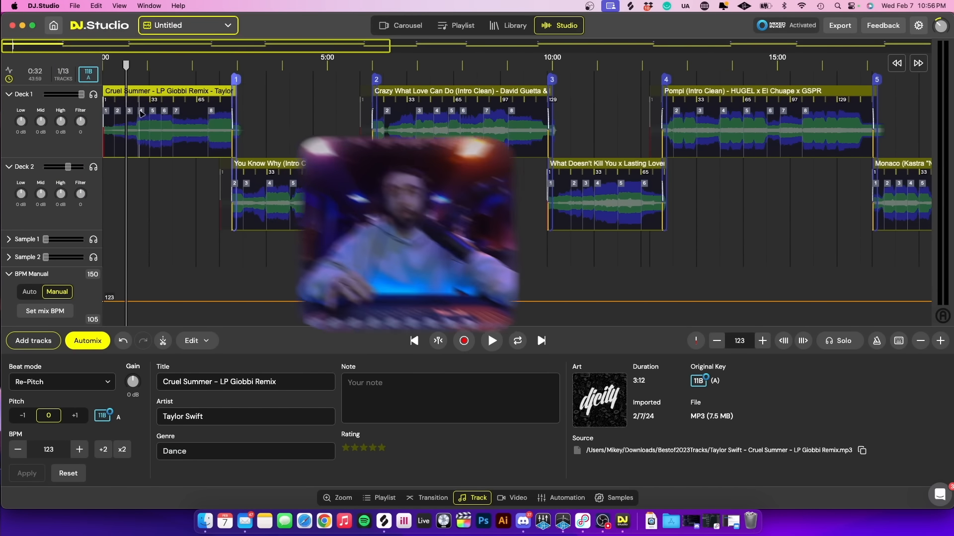
scroll(144, 114, up, 3)
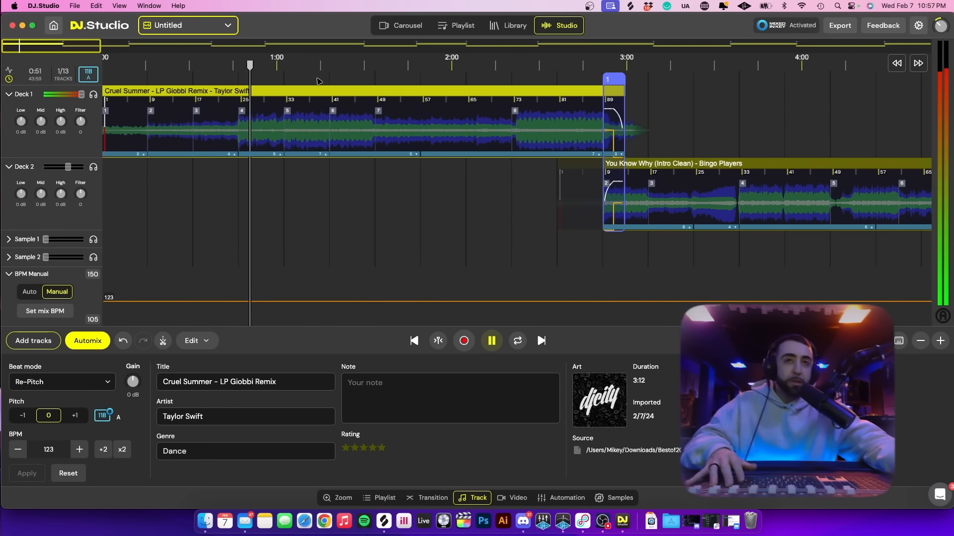
key(space)
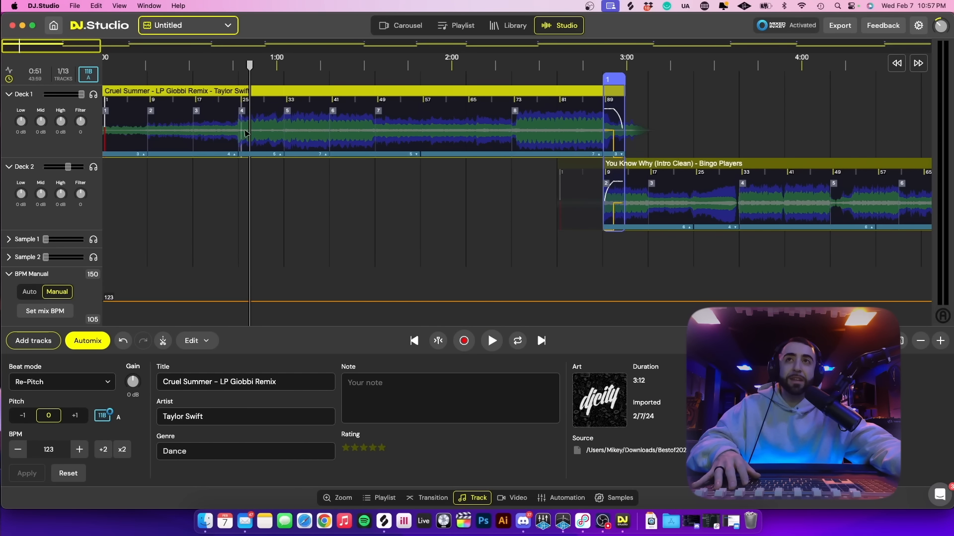
click(505, 68)
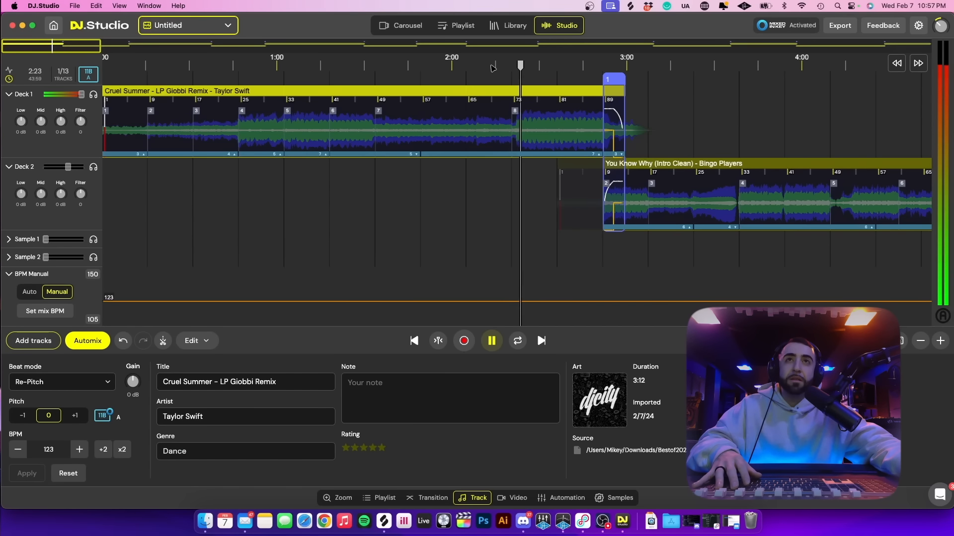
key(space)
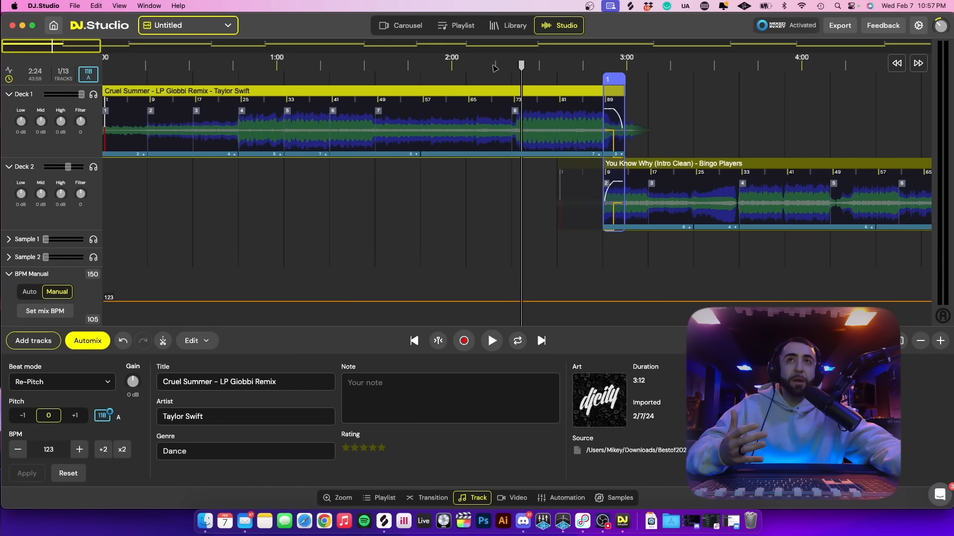
- Find the start of cue marker 3 in "Cruel Summer" at about 0:31 and split the track there
click(141, 70)
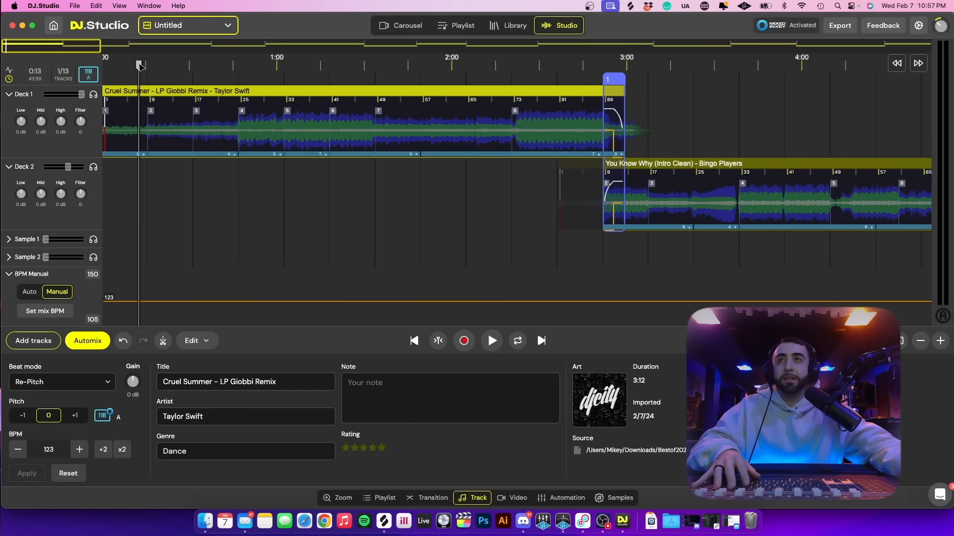
scroll(195, 122, up, 3)
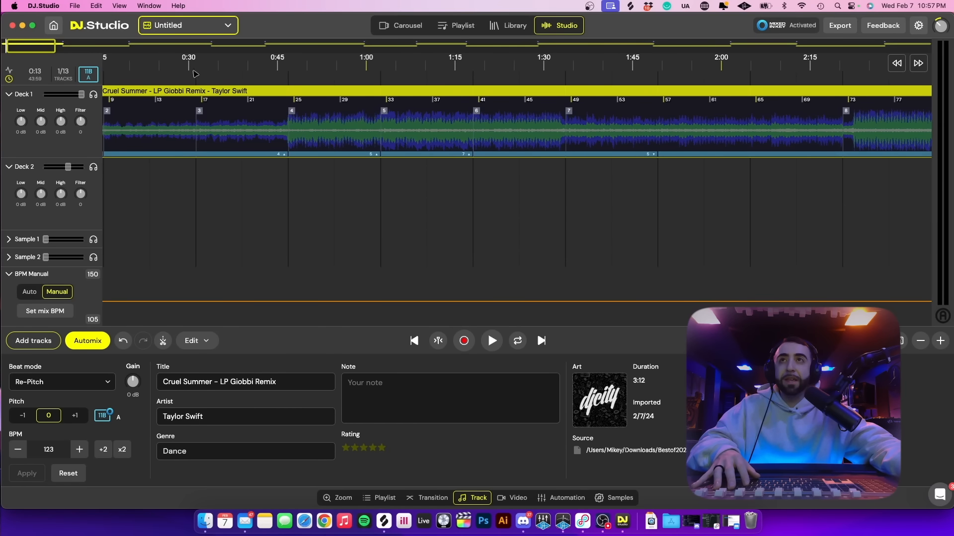
scroll(190, 69, up, 5)
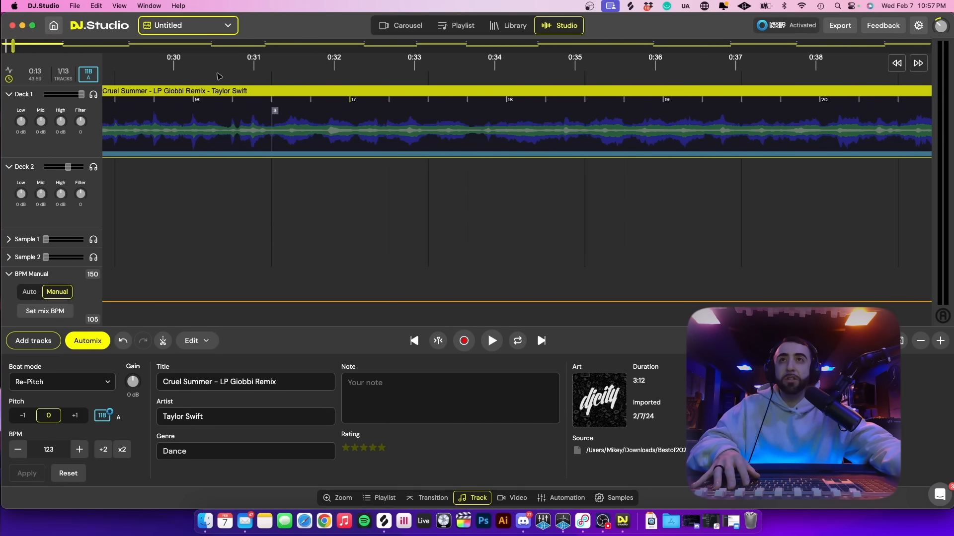
click(150, 71)
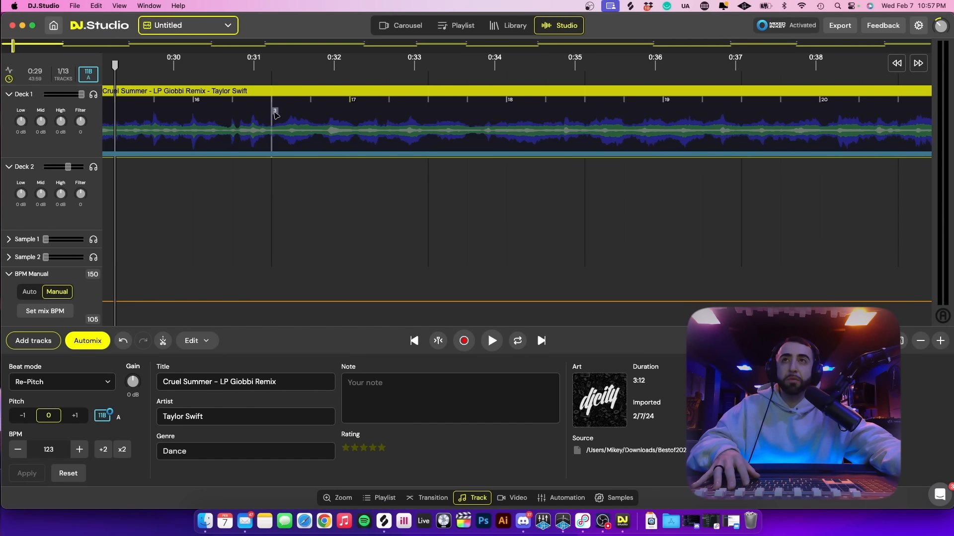
key(space)
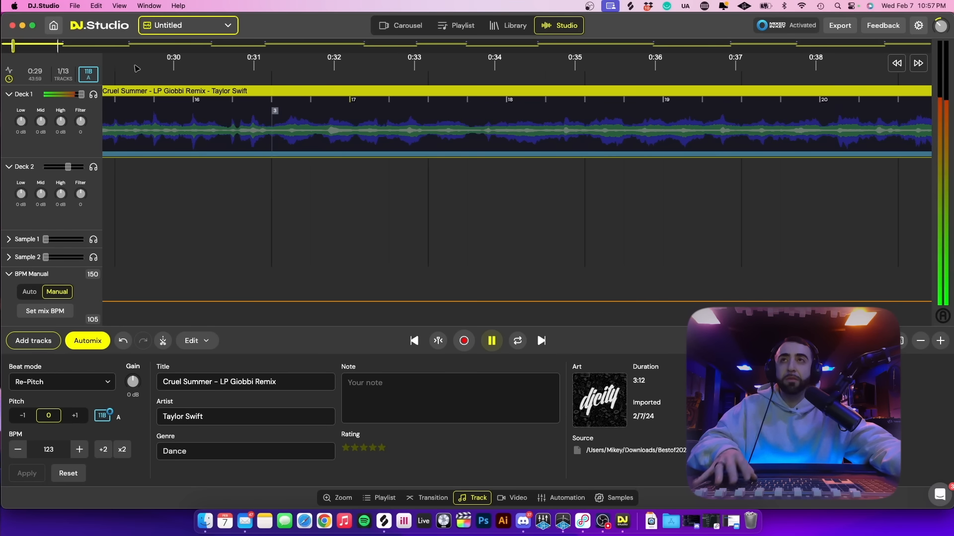
key(space)
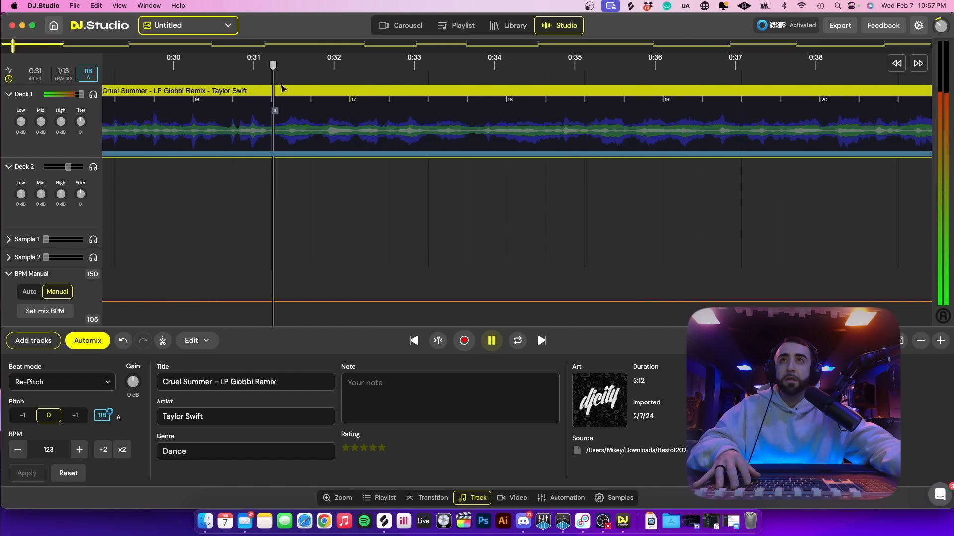
drag(271, 66, 276, 67)
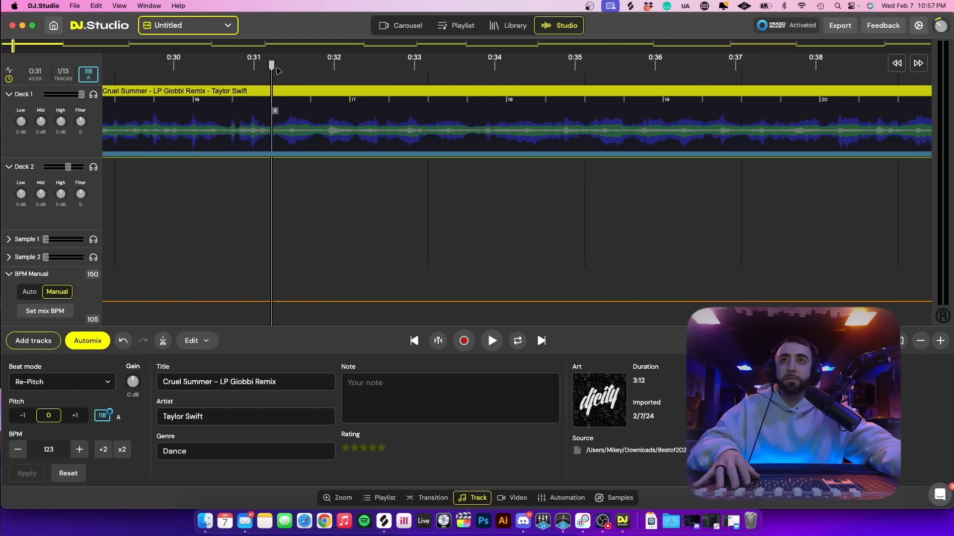
click(163, 342)
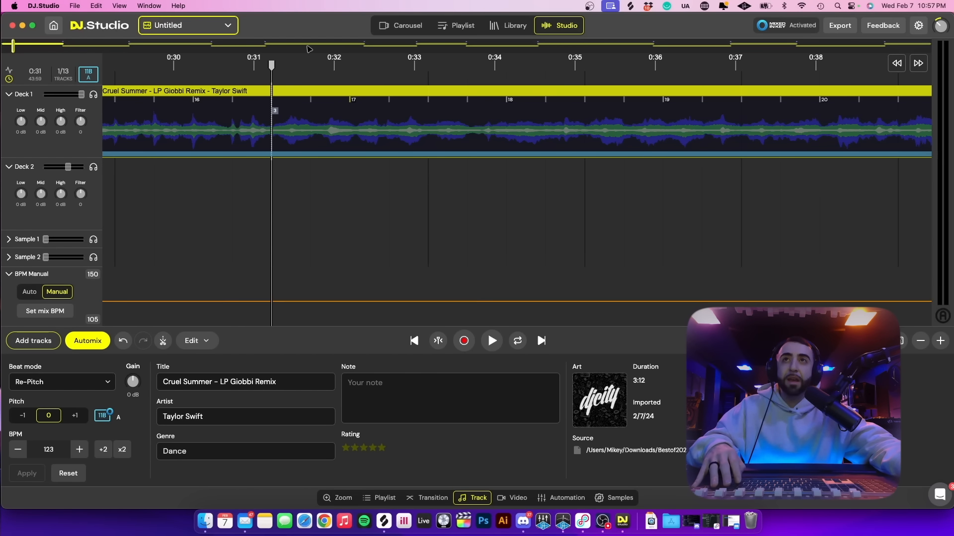
- Listen to "Cruel Summer" between about 1:45 and 2:07 to locate a second cut point near bar 57
scroll(304, 87, down, 10)
scroll(307, 86, right, 5)
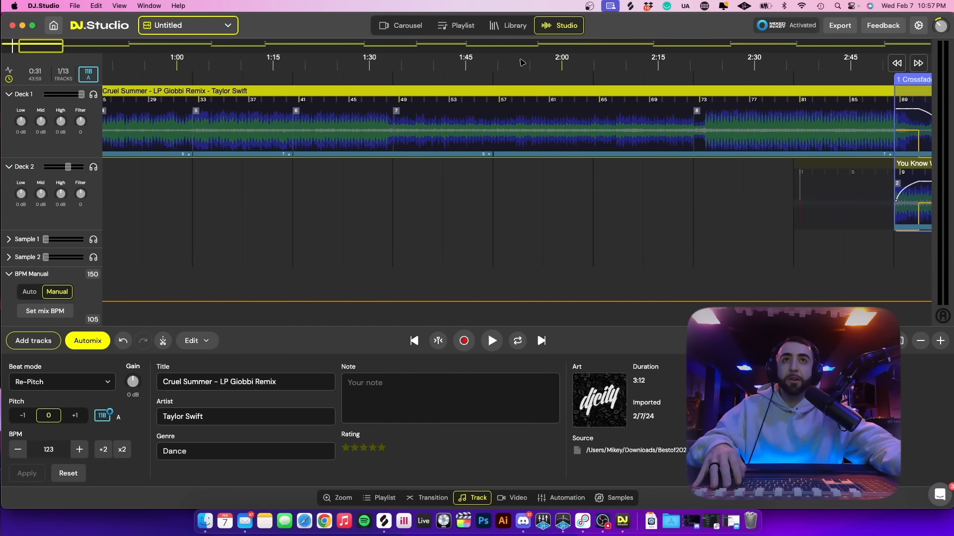
click(506, 64)
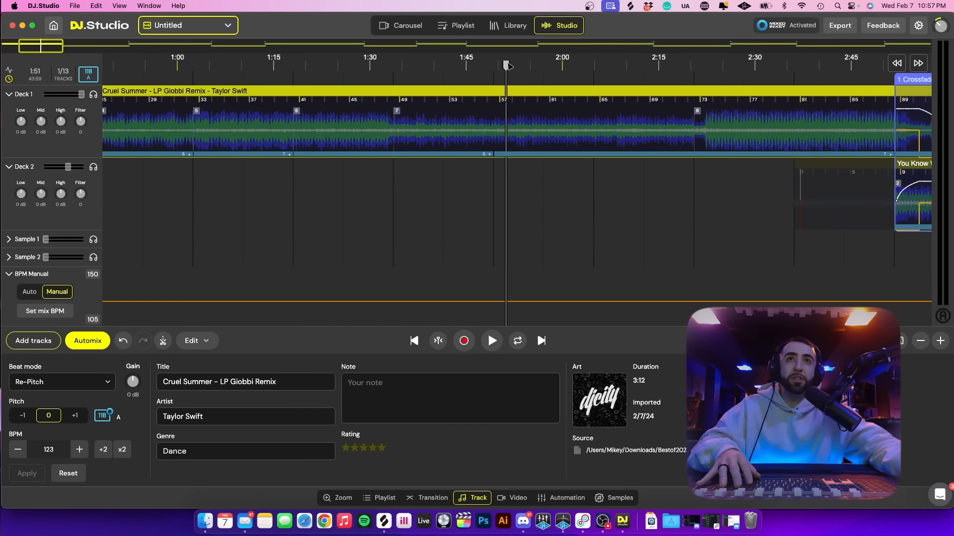
key(space)
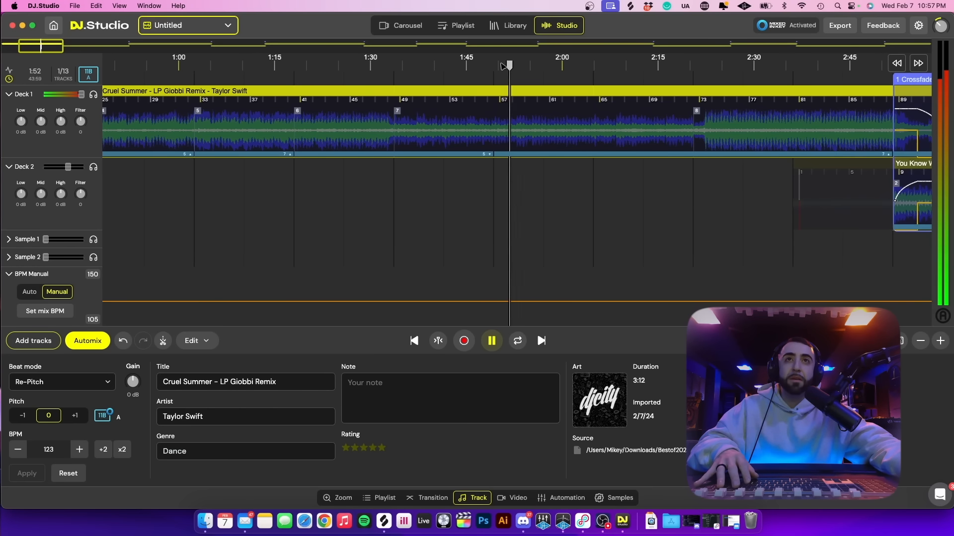
key(Left)
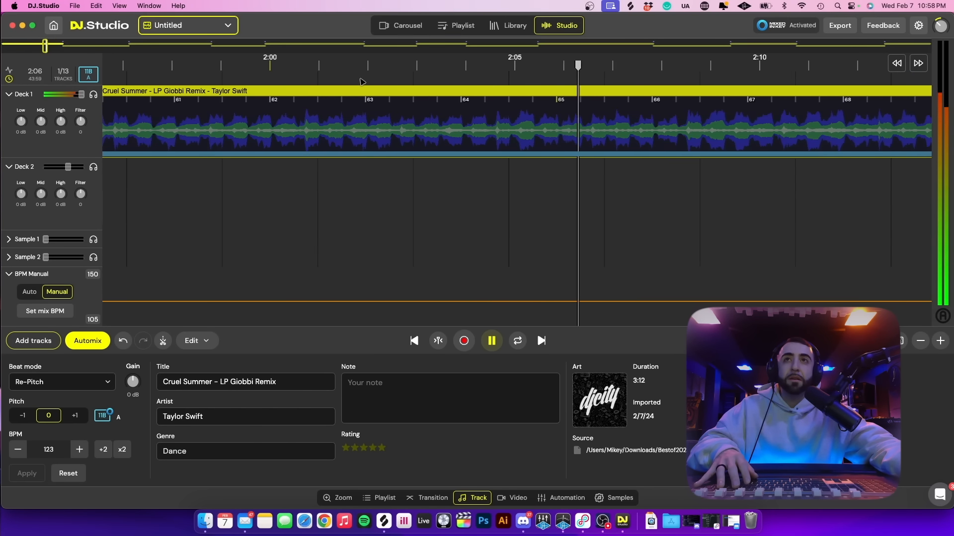
scroll(323, 77, down, 5)
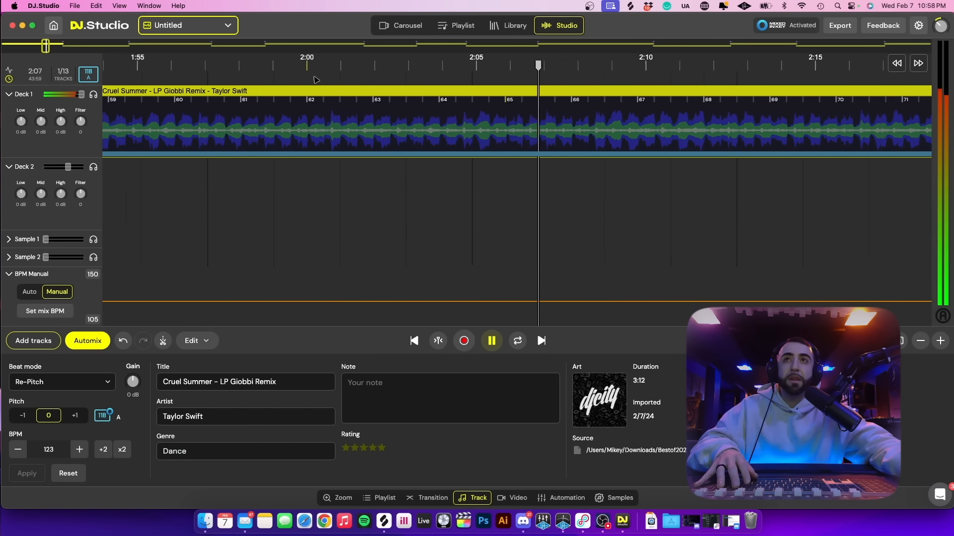
click(173, 69)
scroll(346, 65, up, 3)
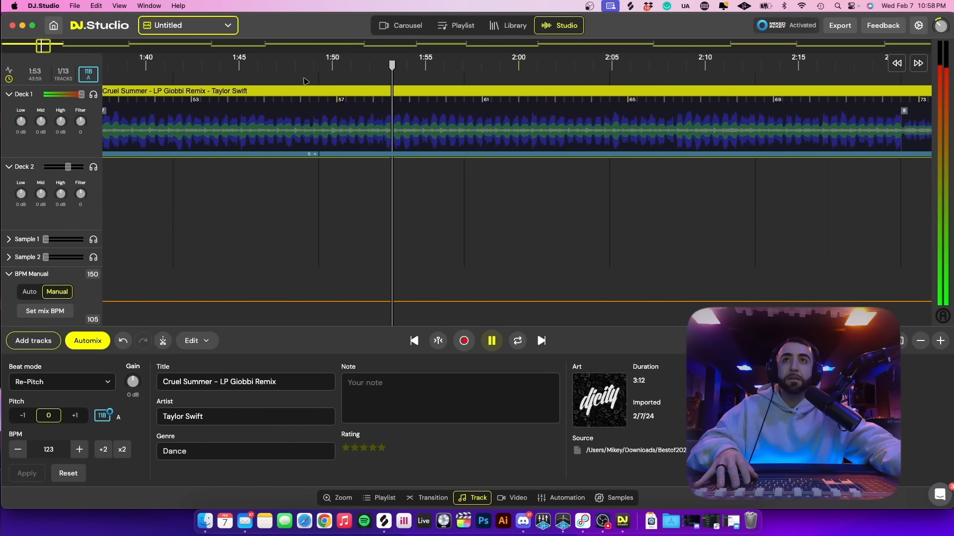
scroll(352, 67, down, 4)
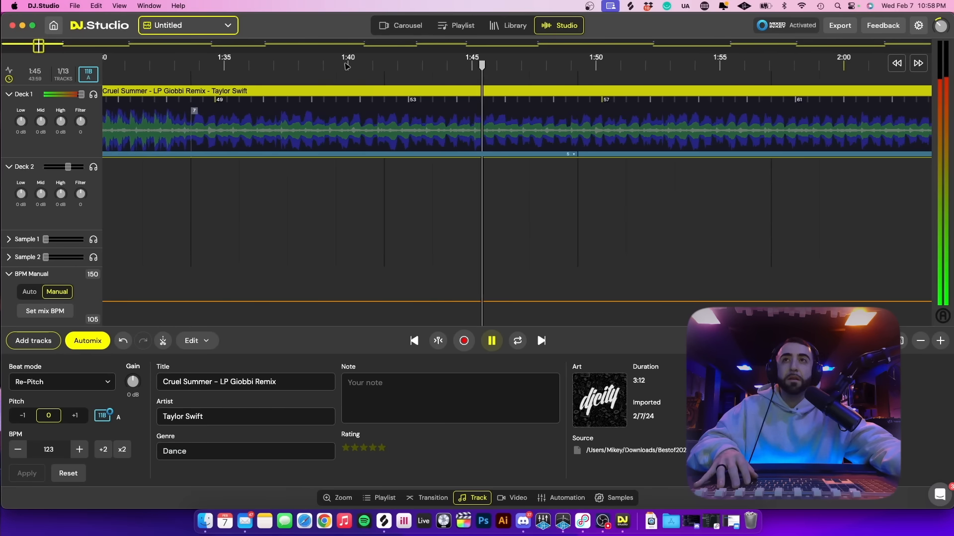
scroll(365, 68, up, 5)
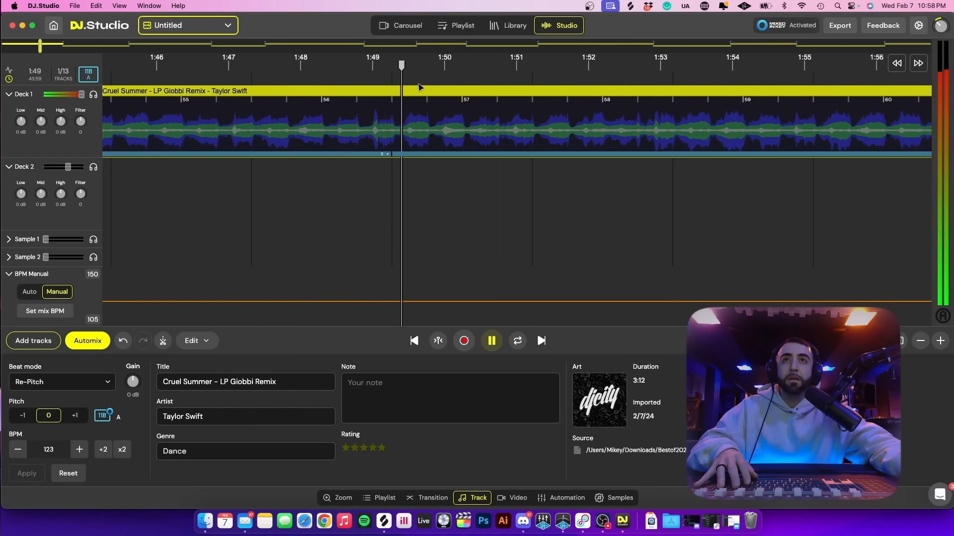
- Split "Cruel Summer" at about 1:49, just before bar 57, and delete the section between the two cuts
key(space)
drag(270, 69, 167, 70)
key(space)
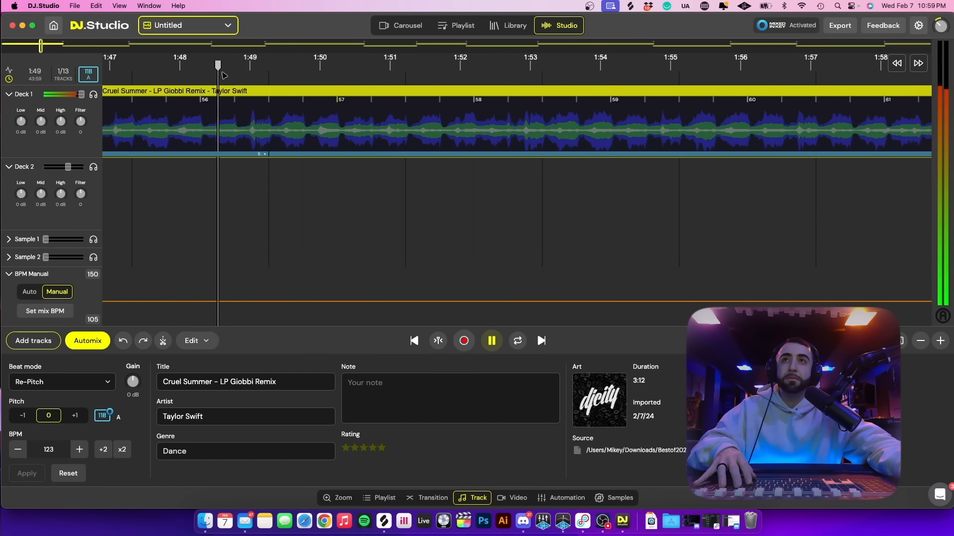
key(space)
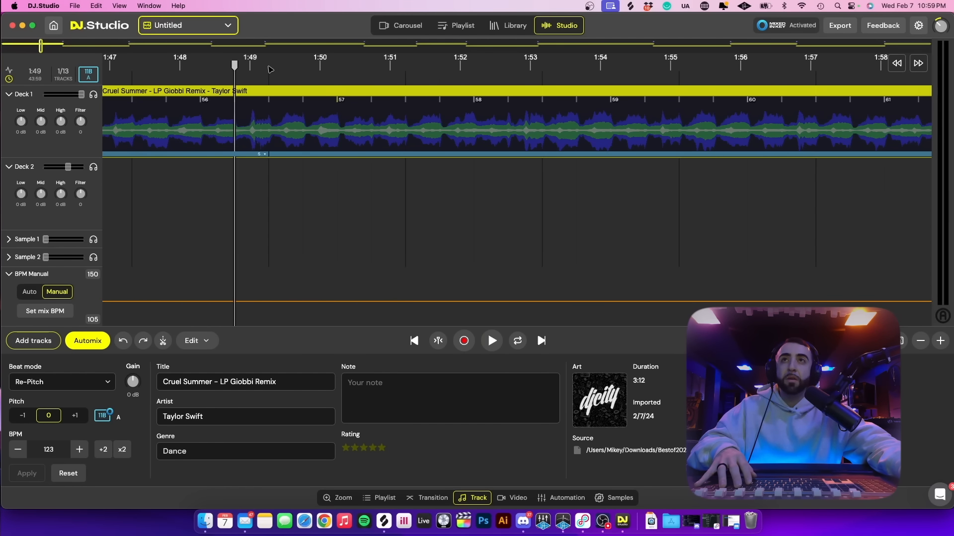
click(268, 68)
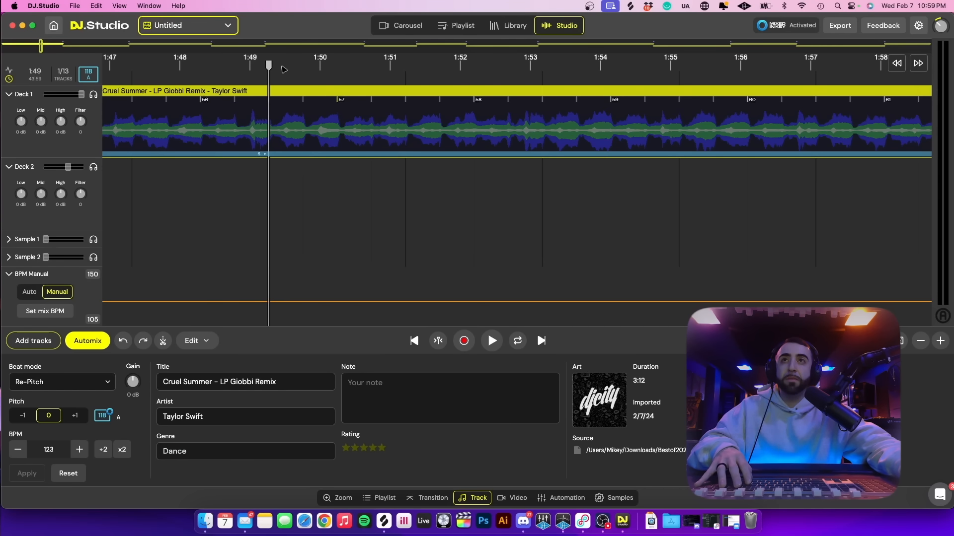
click(163, 342)
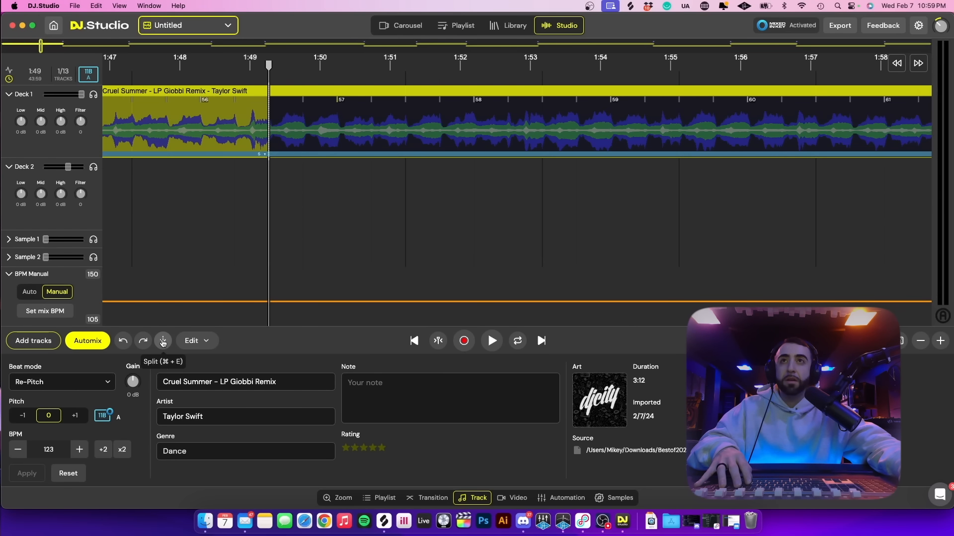
click(163, 342)
scroll(205, 130, left, 7)
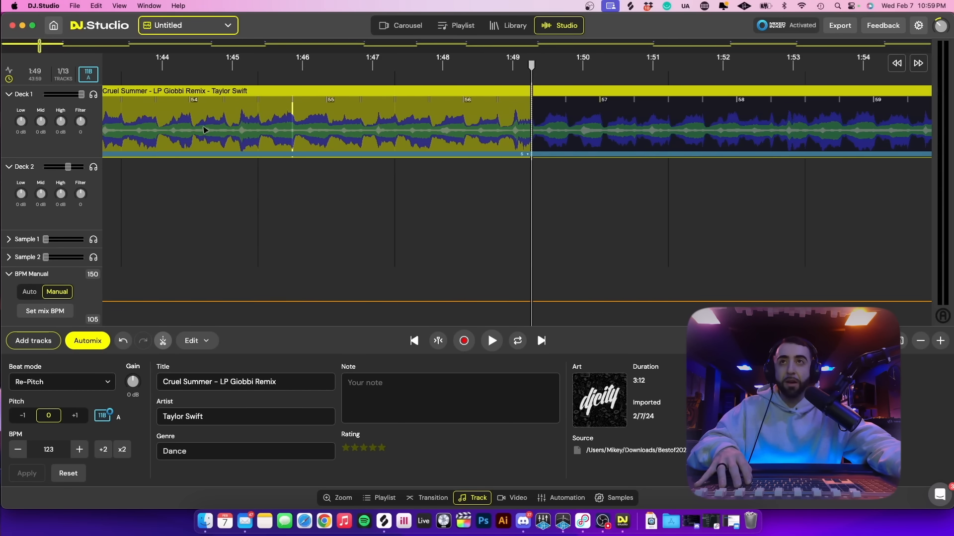
key(Delete)
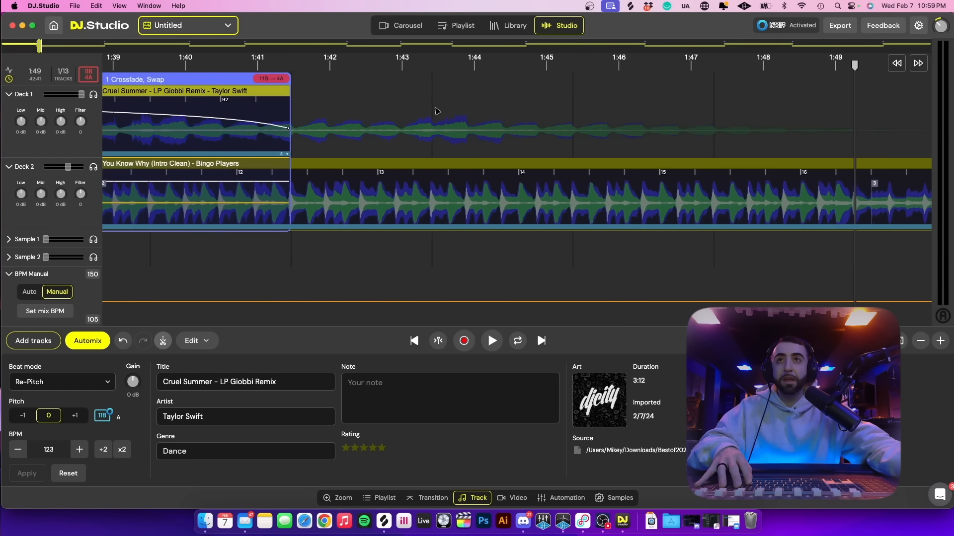
- Listen to the shortened "Cruel Summer" across the join at cue marker 3 and around cue marker 8
scroll(424, 102, down, 6)
scroll(424, 102, left, 10)
scroll(378, 90, down, 3)
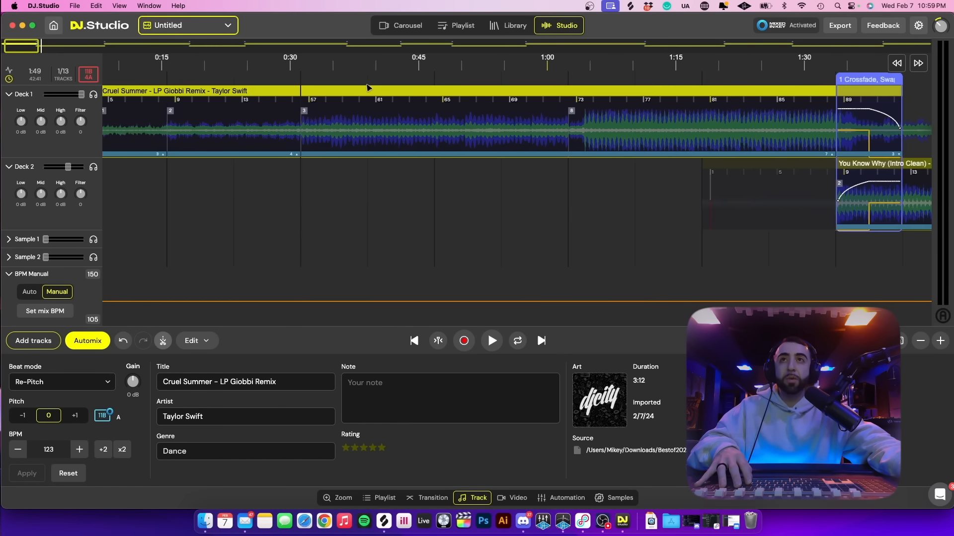
scroll(372, 89, left, 5)
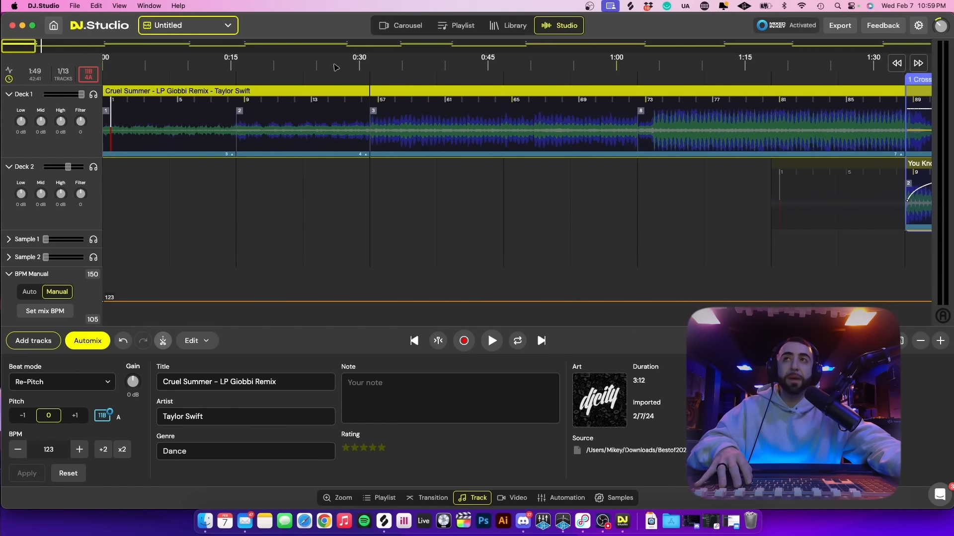
click(350, 65)
key(space)
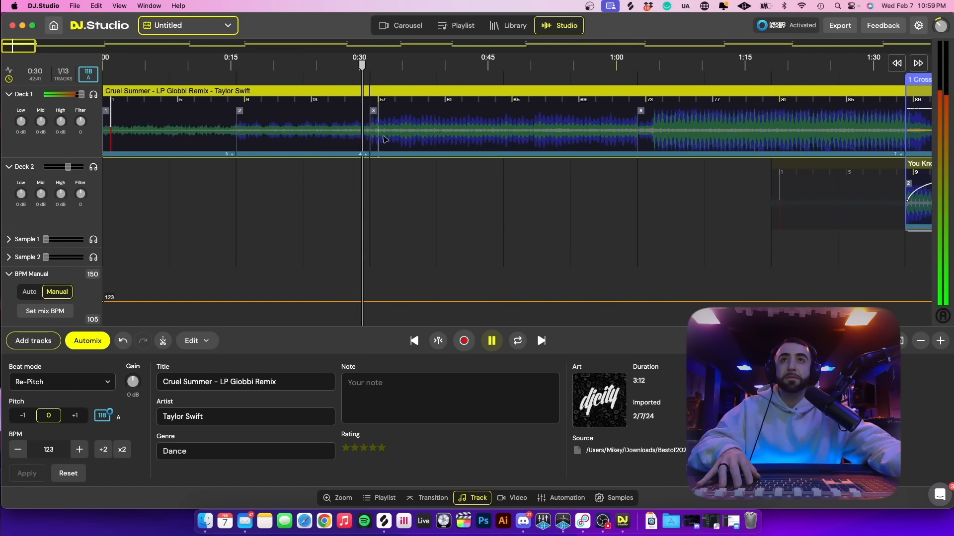
scroll(422, 147, right, 2)
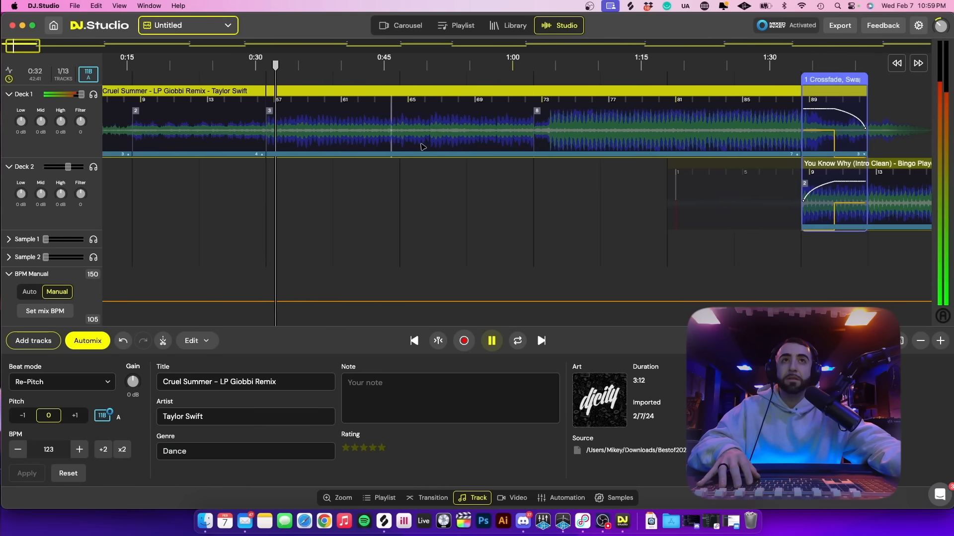
click(449, 76)
click(361, 69)
key(space)
scroll(376, 75, down, 2)
scroll(386, 78, left, 3)
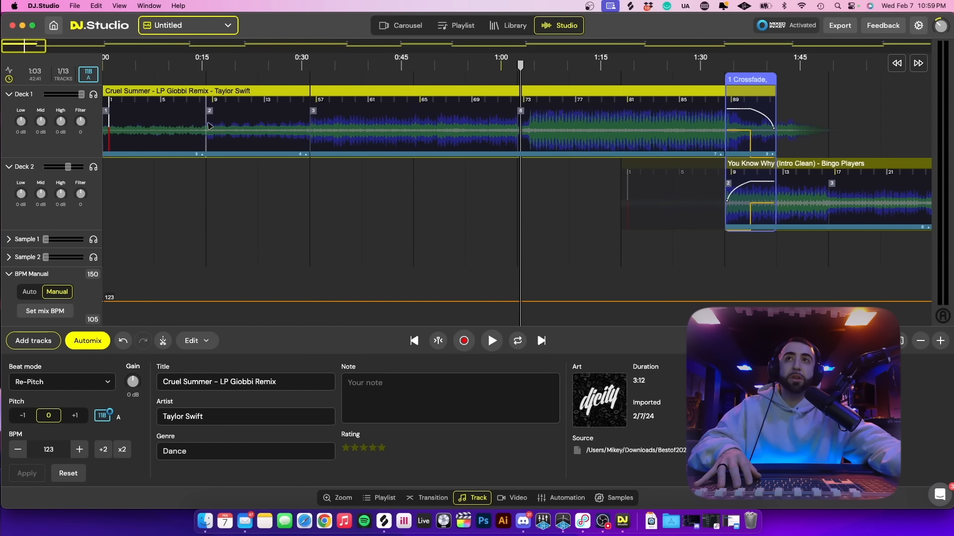
scroll(389, 125, right, 3)
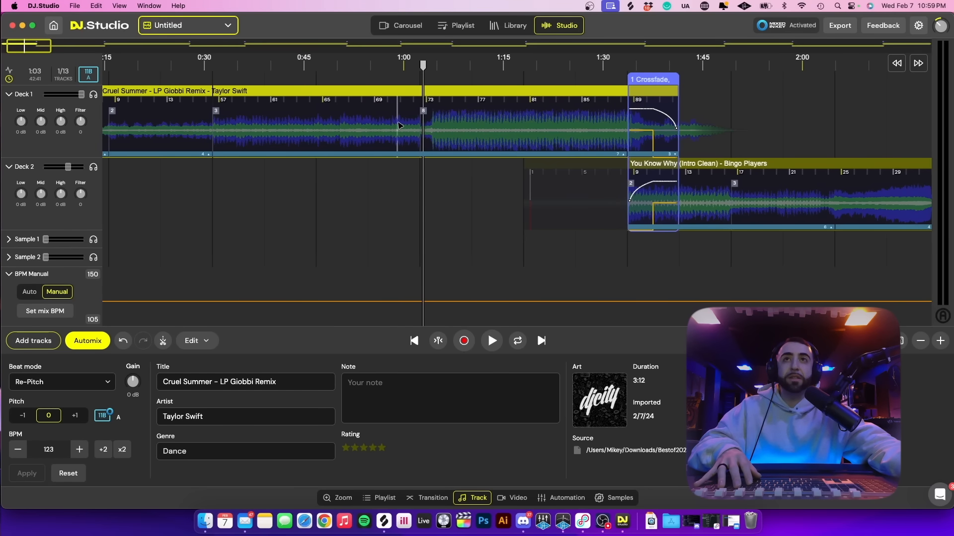
- Undo the last timeline change and shift "You Know Why" earlier so the crossfade ends at its cue marker 3
key(super+z)
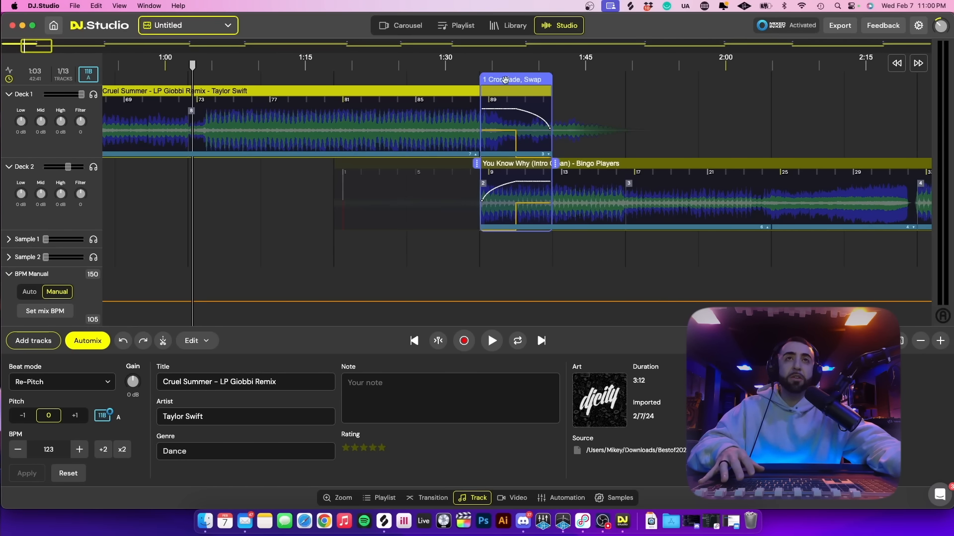
scroll(527, 55, up, 3)
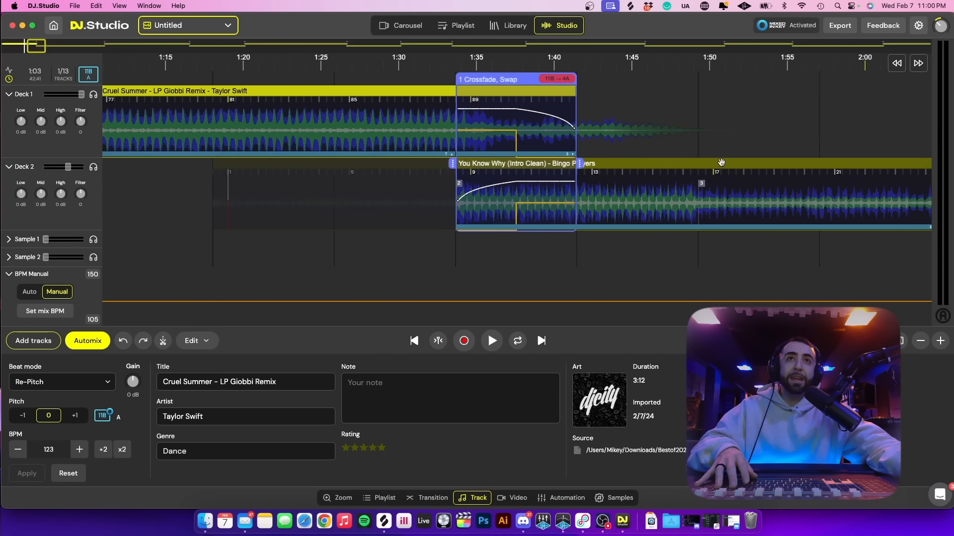
drag(723, 163, 621, 168)
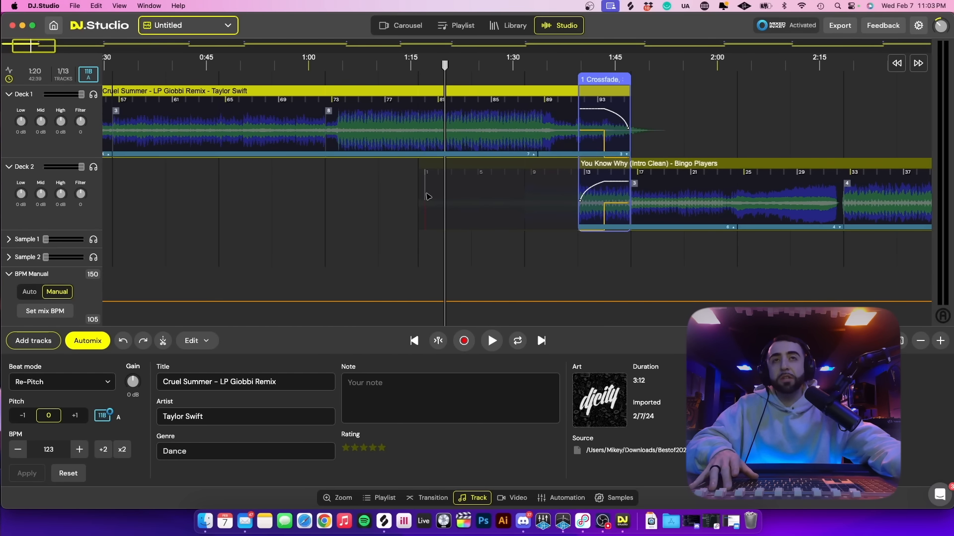
- Move the crossfade into "You Know Why" earlier along "Cruel Summer", so it ends at about bar 89
scroll(393, 194, up, 7)
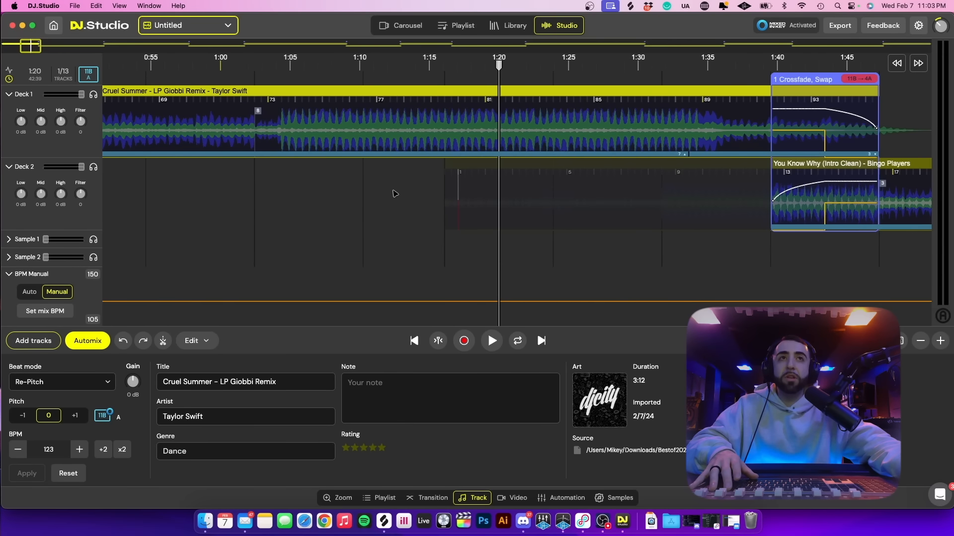
drag(832, 80, 815, 81)
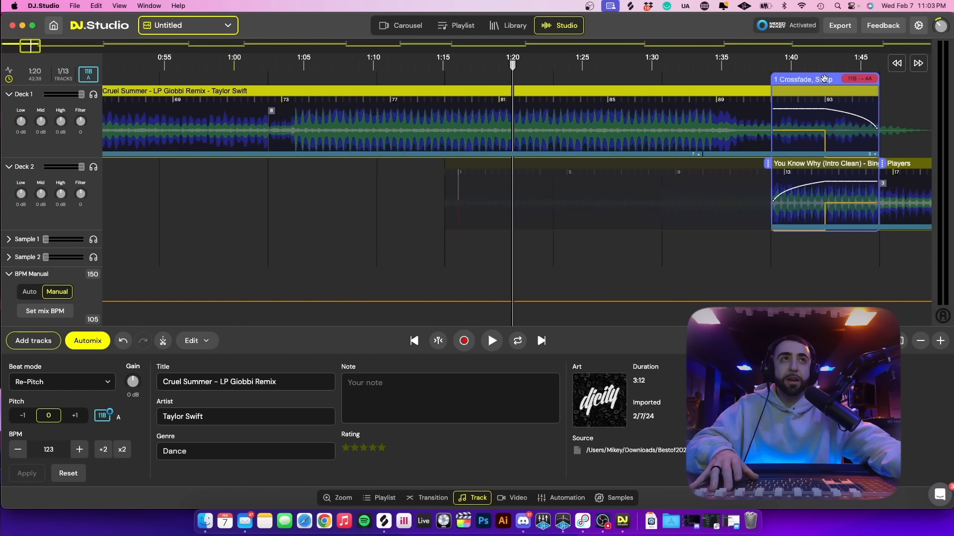
drag(826, 80, 679, 80)
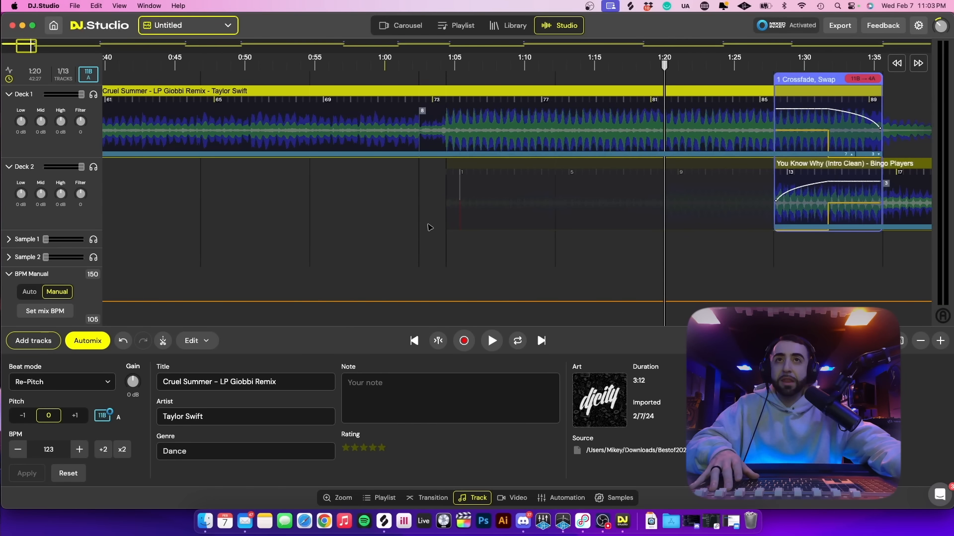
scroll(415, 137, right, 5)
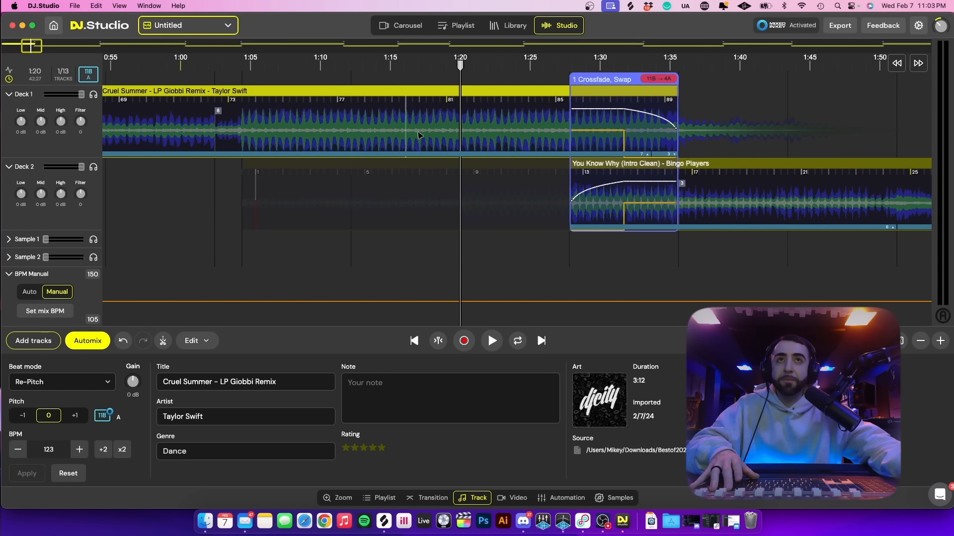
- Listen to the crossfade from "Cruel Summer" into "You Know Why", replaying it from shortly before its start
click(522, 66)
key(space)
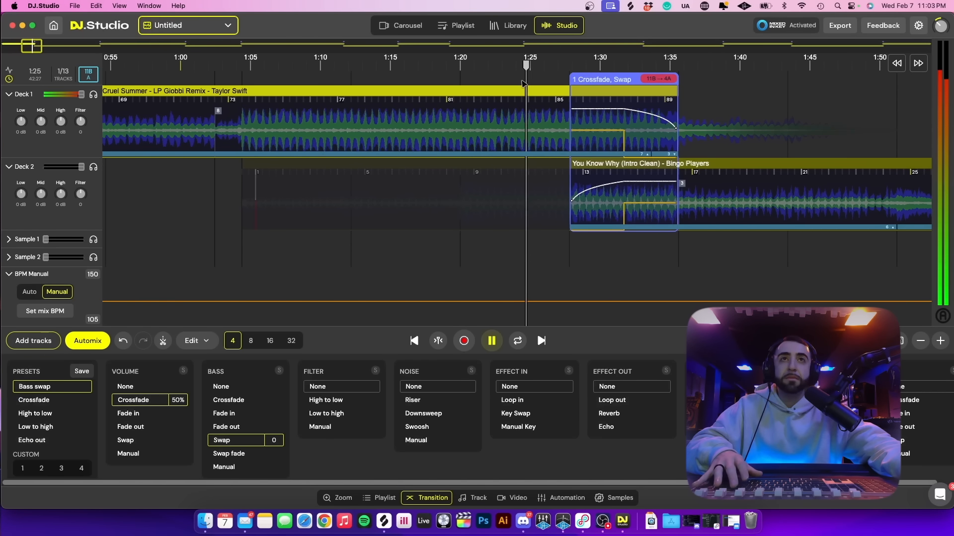
scroll(517, 83, down, 5)
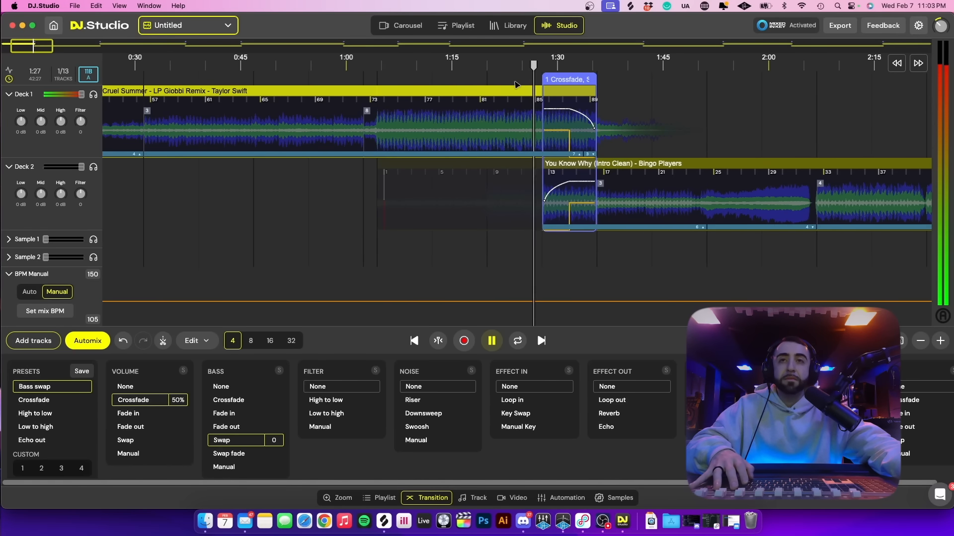
scroll(634, 100, up, 3)
scroll(631, 101, up, 3)
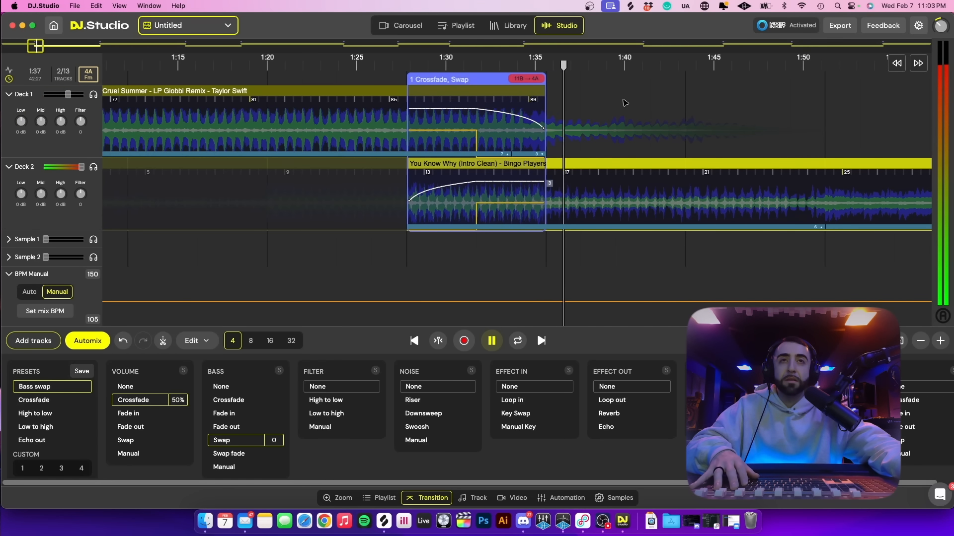
key(space)
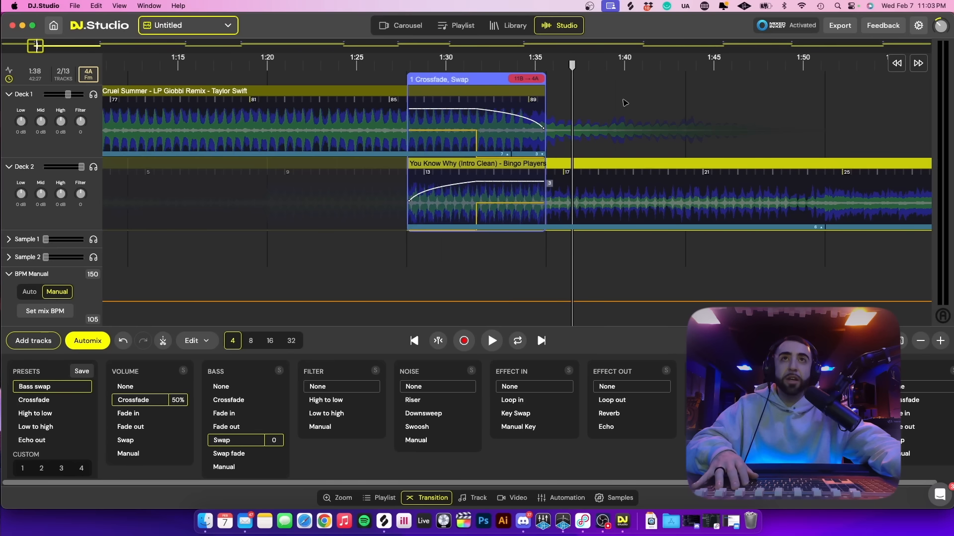
click(459, 66)
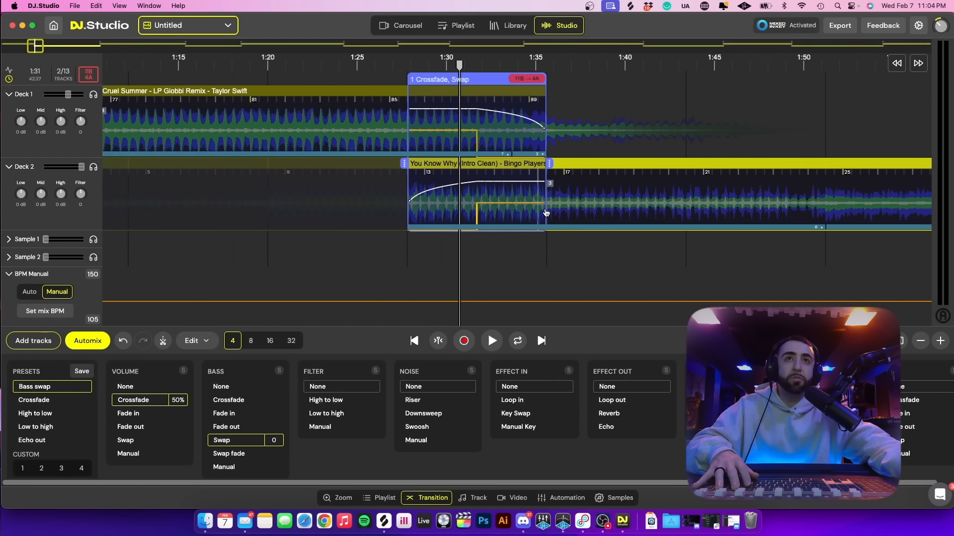
scroll(540, 213, up, 1)
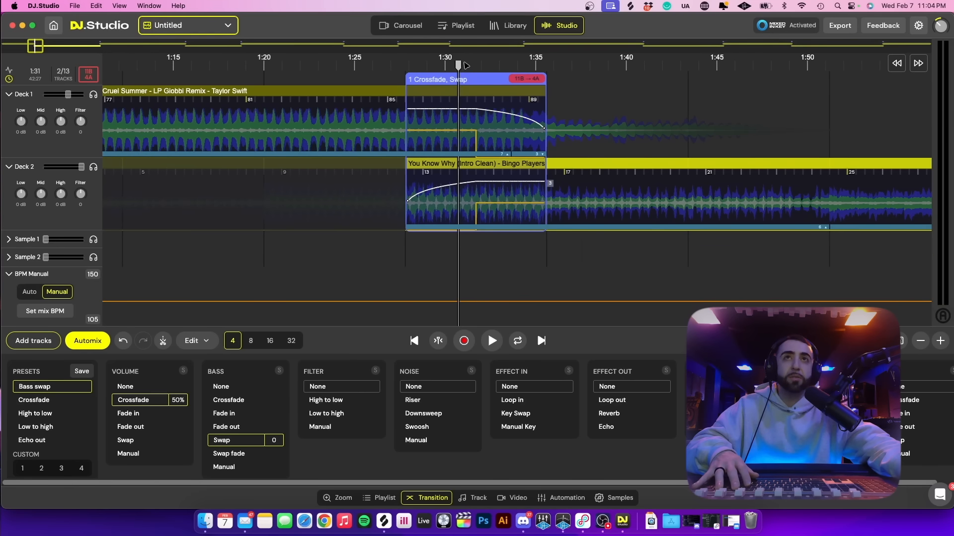
click(379, 65)
key(space)
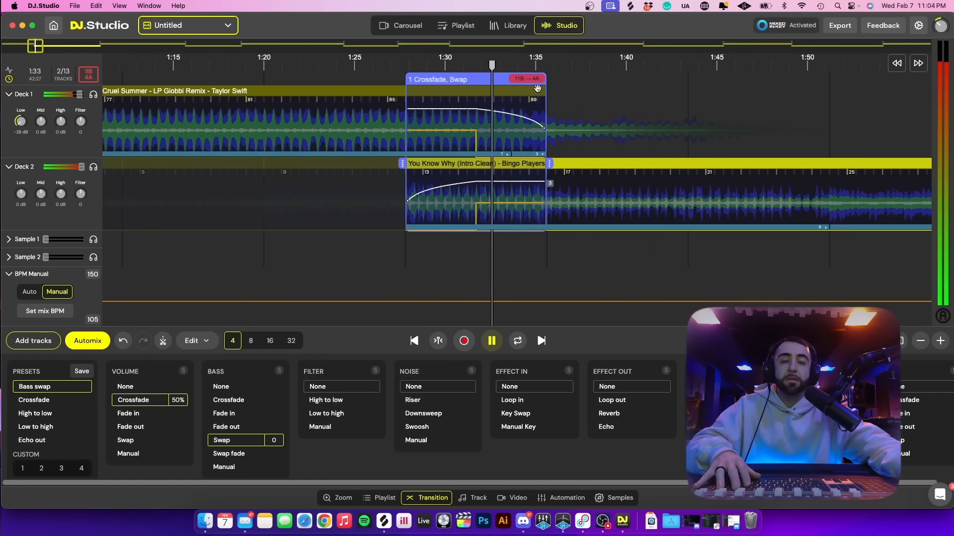
- Add BPM points at both ends of the first crossfade, ramping the mix tempo from 123 to 125 BPM
scroll(532, 87, down, 5)
scroll(581, 105, right, 3)
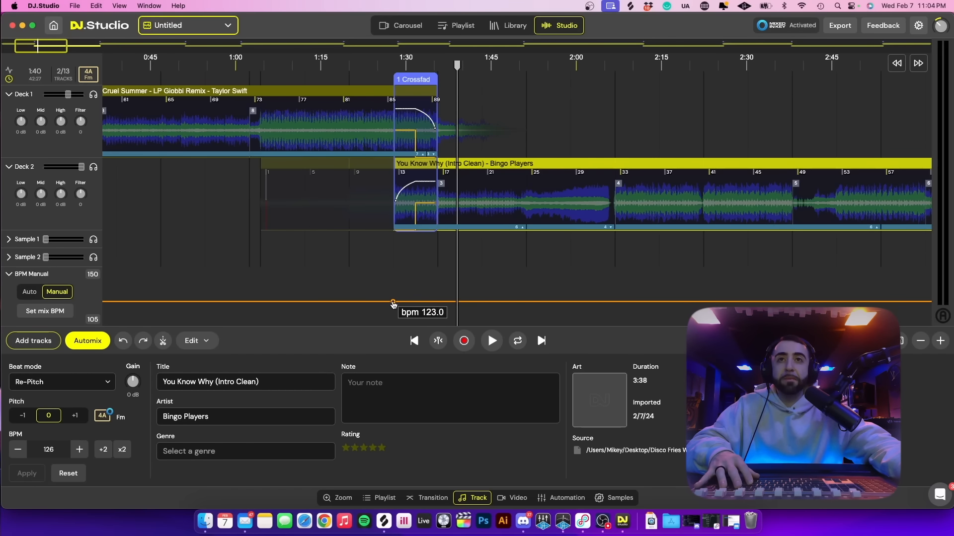
click(393, 302)
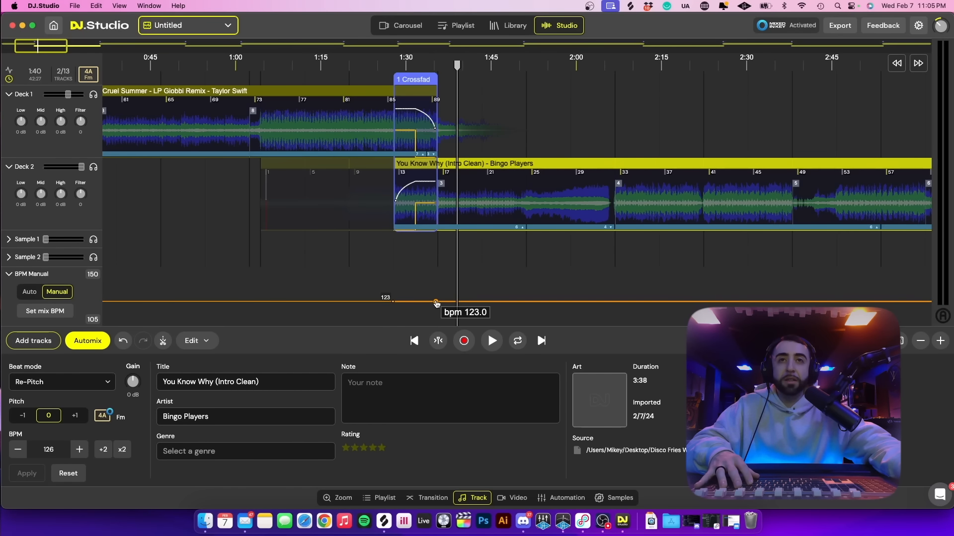
drag(436, 304, 437, 301)
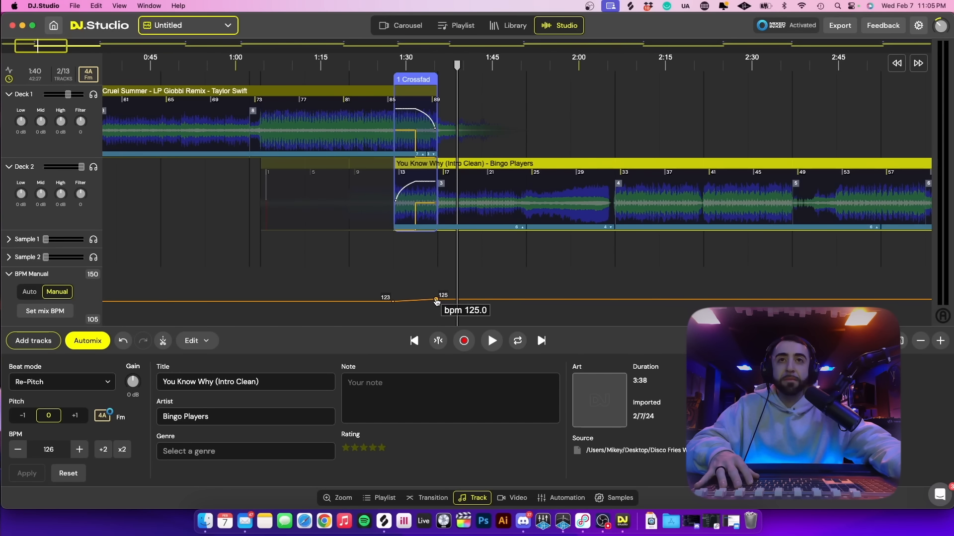
- Play the first crossfade from about 1:27 to check how the tempo ramp sounds
click(390, 64)
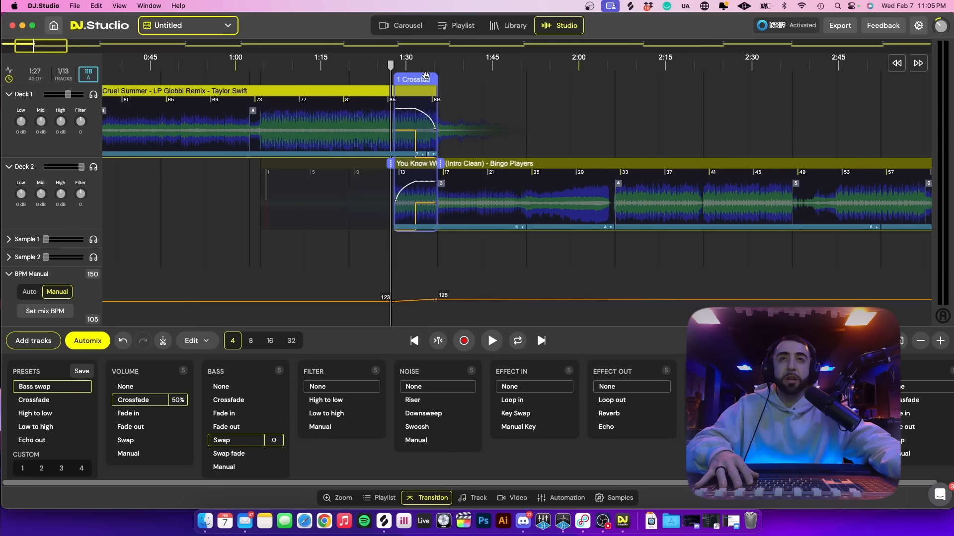
key(space)
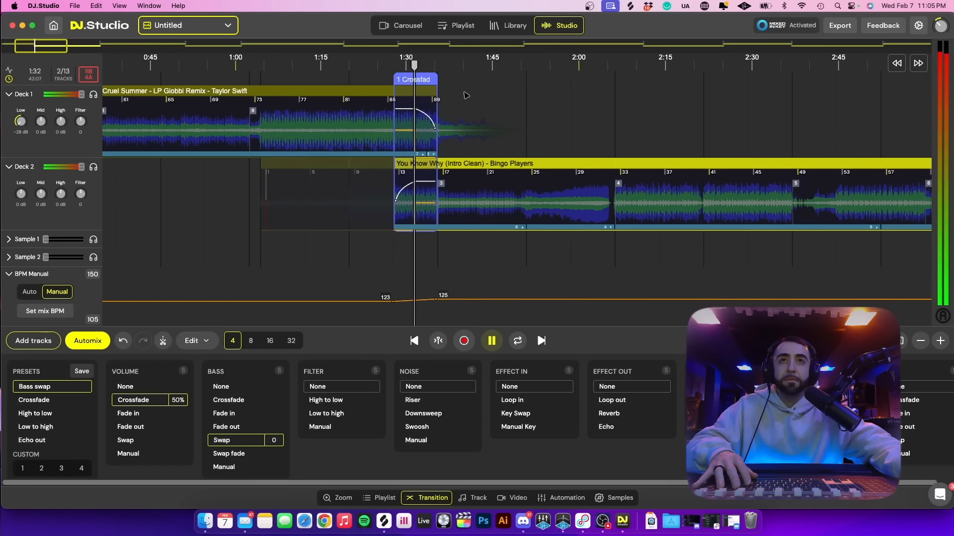
scroll(466, 95, right, 5)
scroll(466, 97, down, 1)
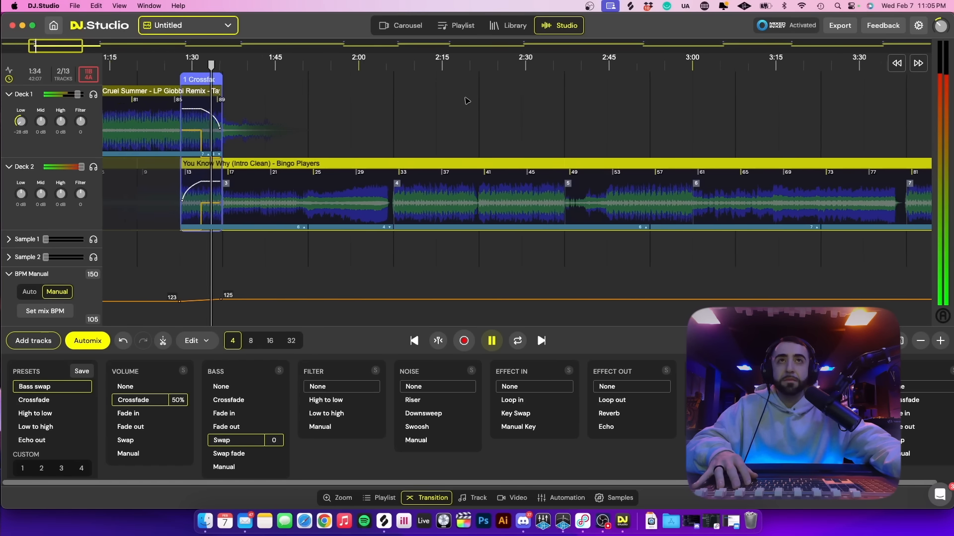
scroll(467, 101, down, 2)
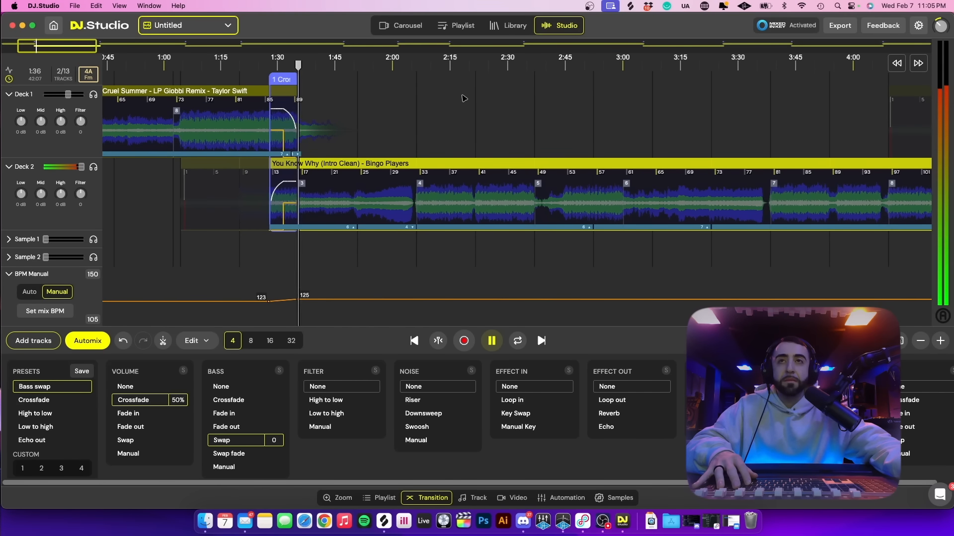
- Locate the second crossfade and listen to "You Know Why" from about 2:27 and about 2:50 for an earlier exit point
click(373, 180)
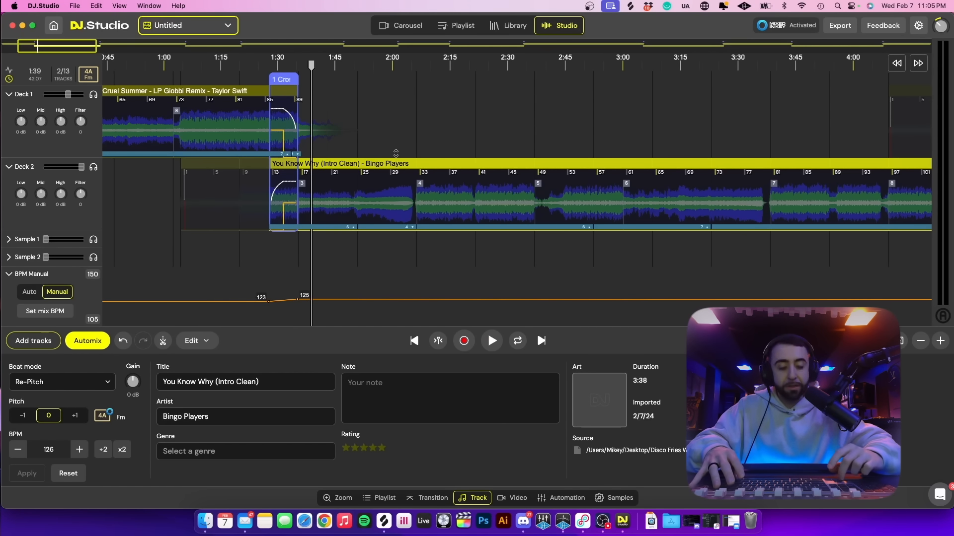
key(Right)
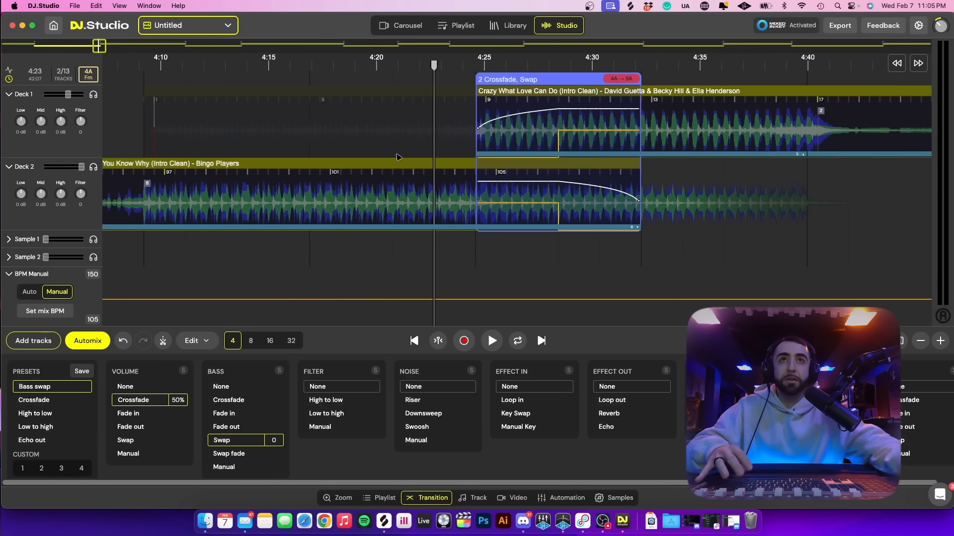
scroll(467, 140, down, 5)
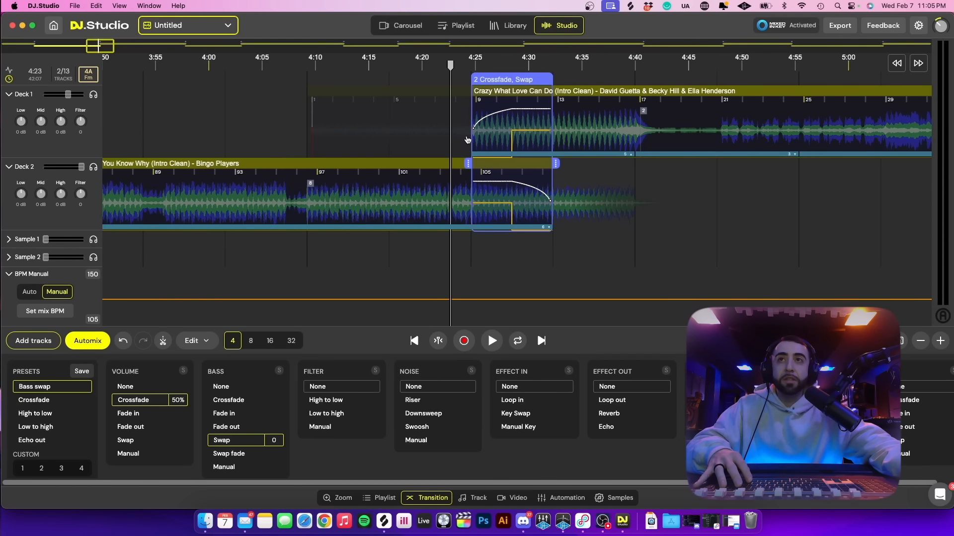
scroll(477, 140, left, 5)
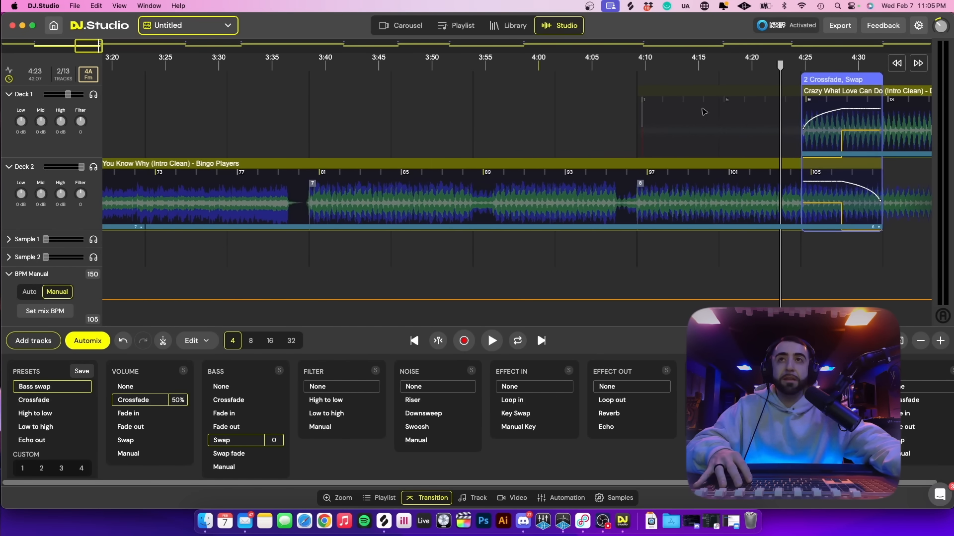
scroll(611, 108, down, 5)
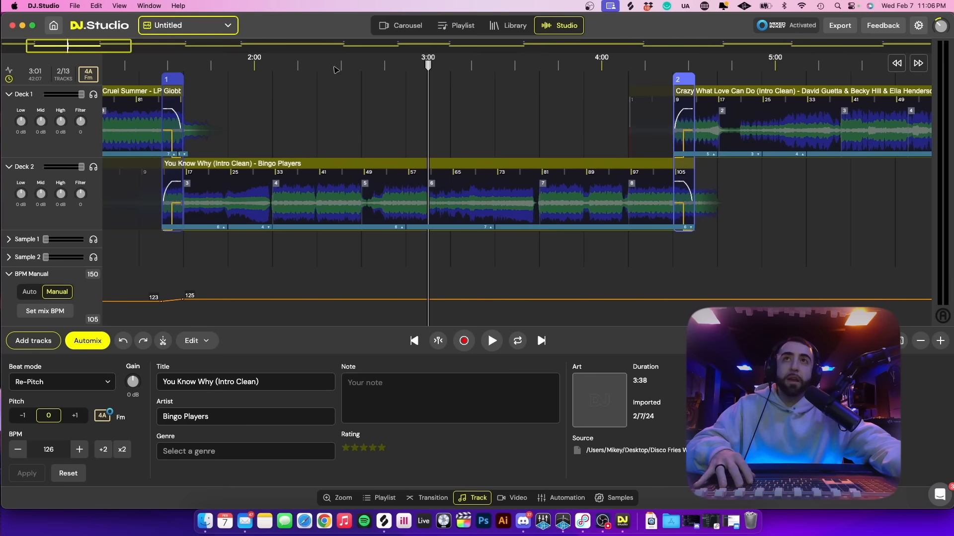
click(334, 67)
key(space)
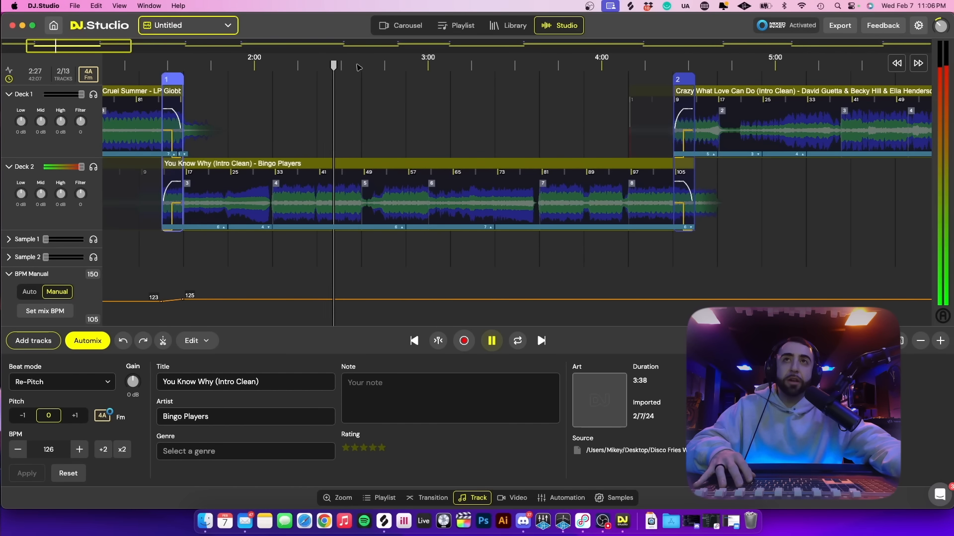
drag(347, 70, 407, 68)
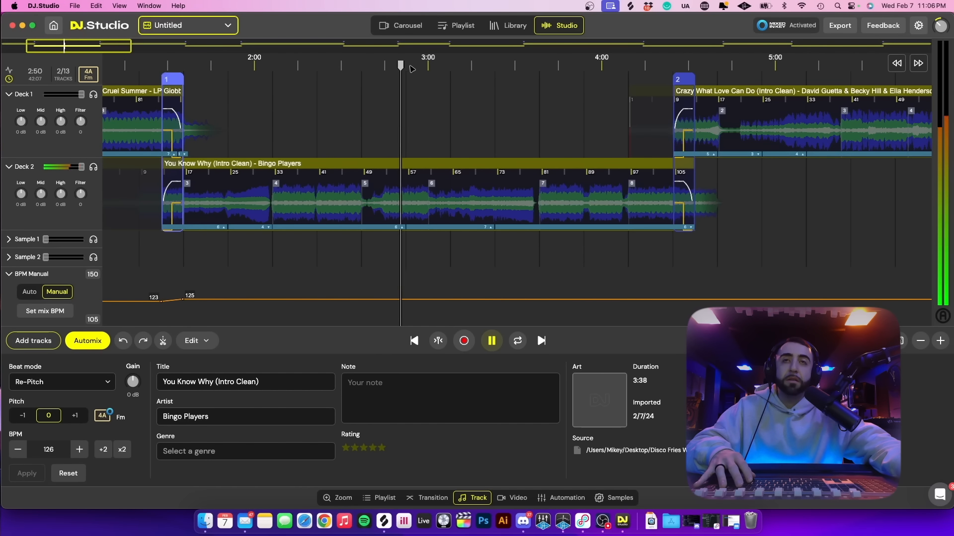
key(space)
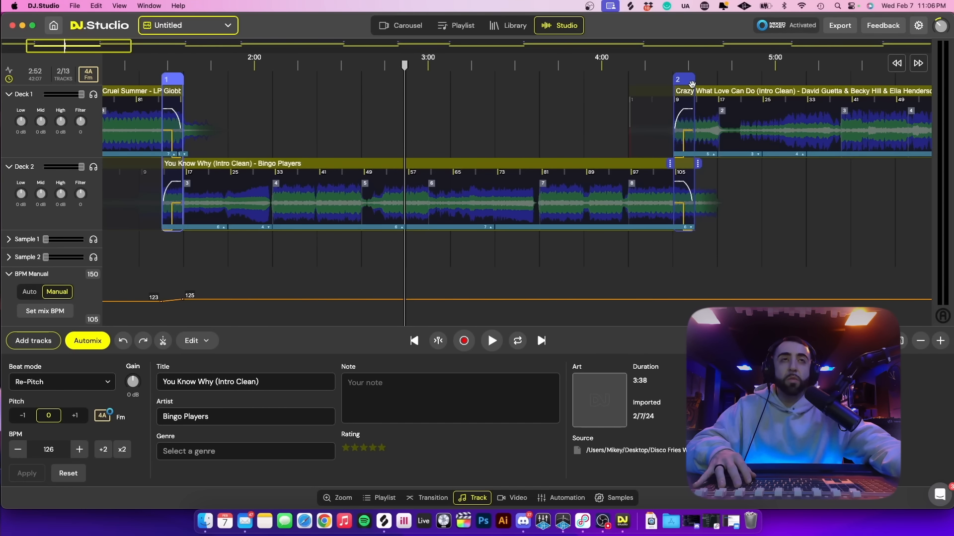
- Move the second crossfade earlier to end at cue marker 6 of "You Know Why", and align cue marker 2 of "Crazy What Love Can Do" with its end
mouse_move(680, 80)
mouse_down()
mouse_move(491, 81)
mouse_move(412, 106)
mouse_up()
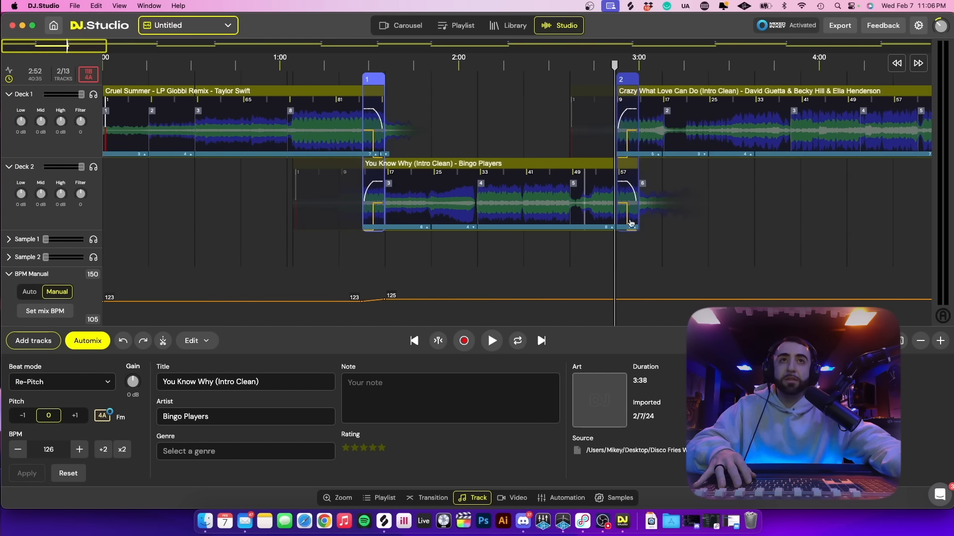
scroll(632, 221, up, 8)
scroll(633, 219, up, 3)
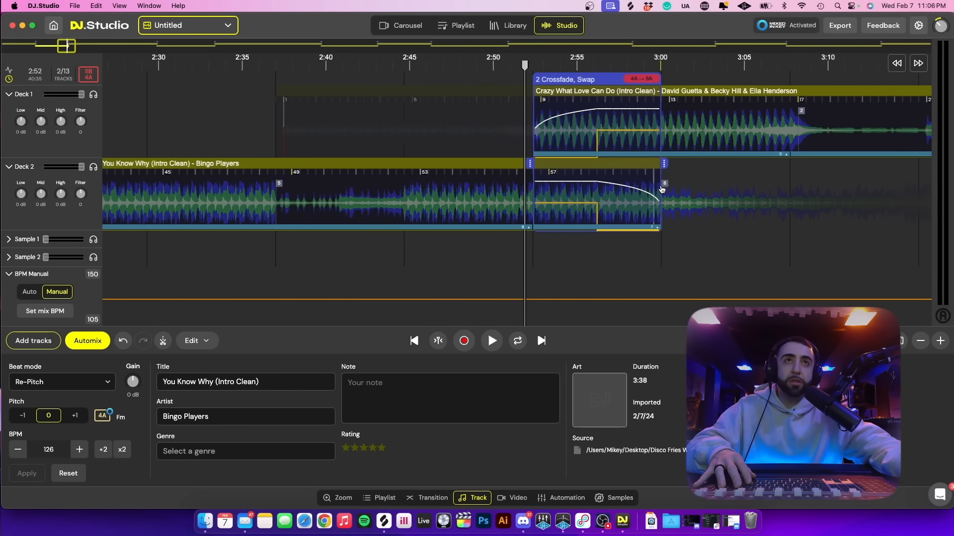
scroll(843, 80, up, 3)
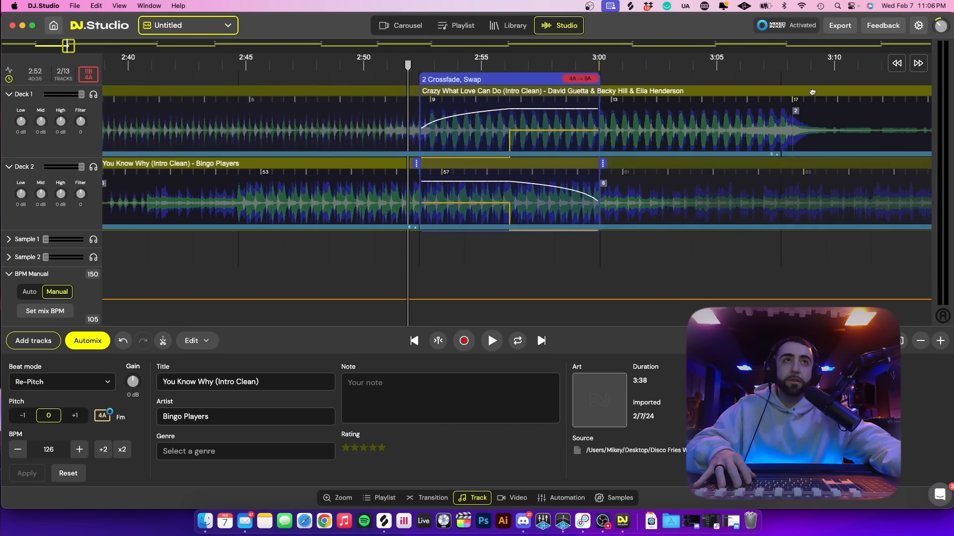
drag(813, 93, 625, 99)
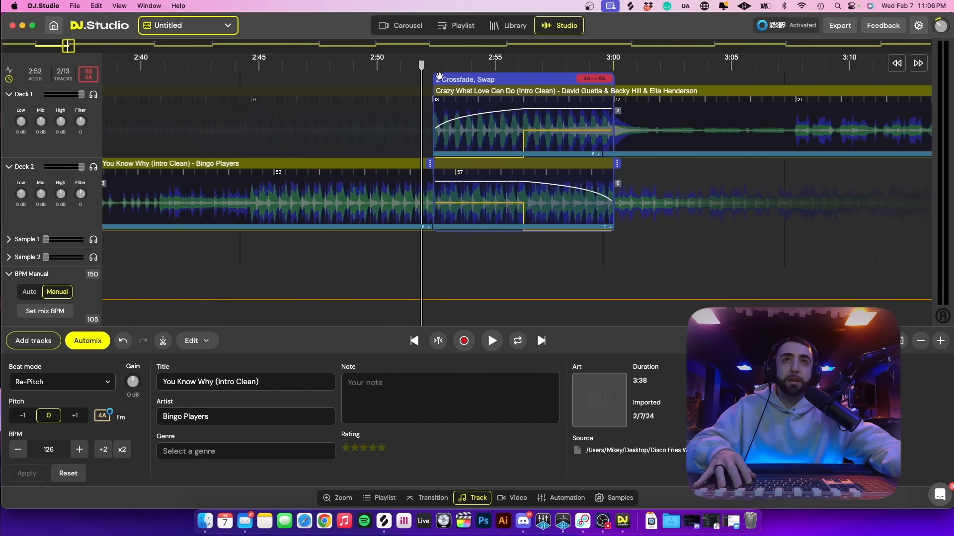
- Play the mix from about 2:43 to hear the lead-in to the second crossfade
scroll(439, 75, down, 3)
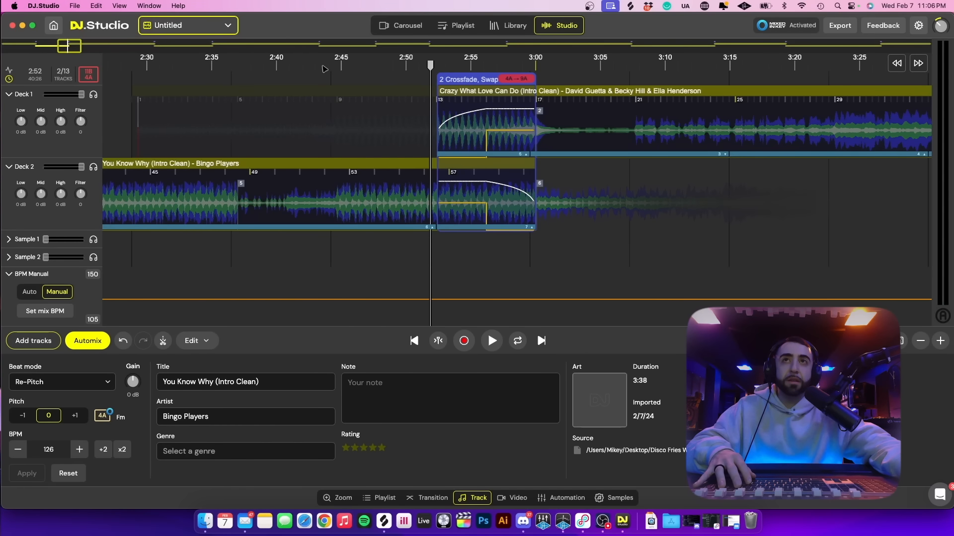
click(324, 69)
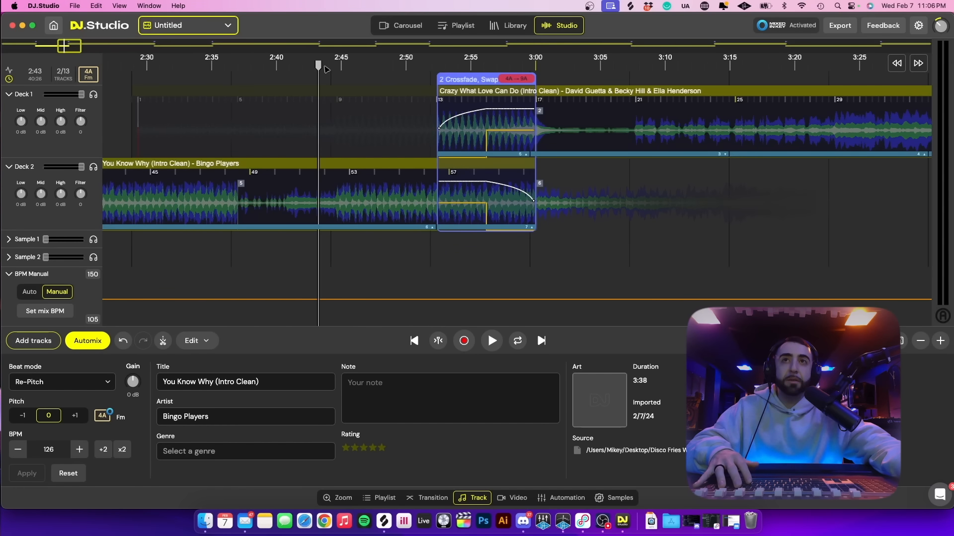
key(space)
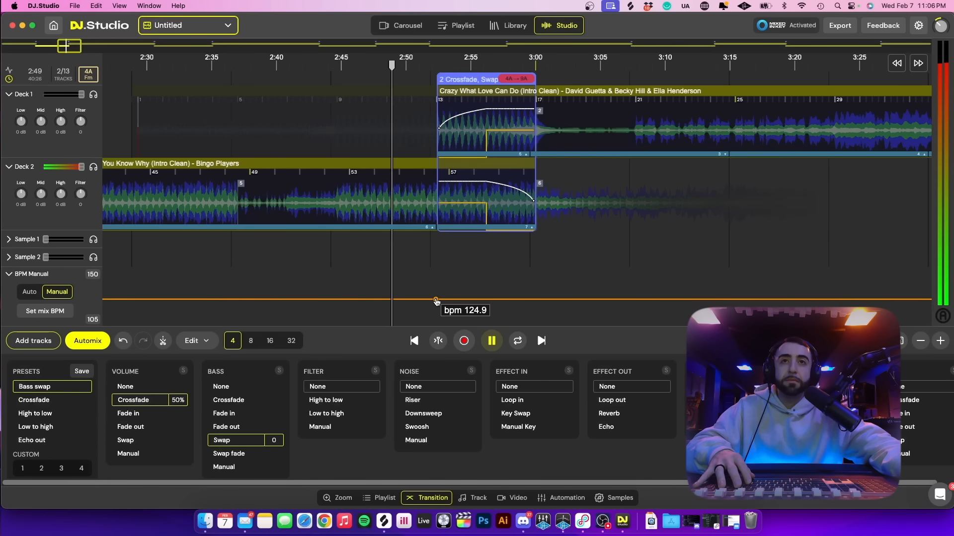
- Add BPM points across the second crossfade, 125 at its start and 126 at its end, and resume playback from there
drag(438, 301, 436, 301)
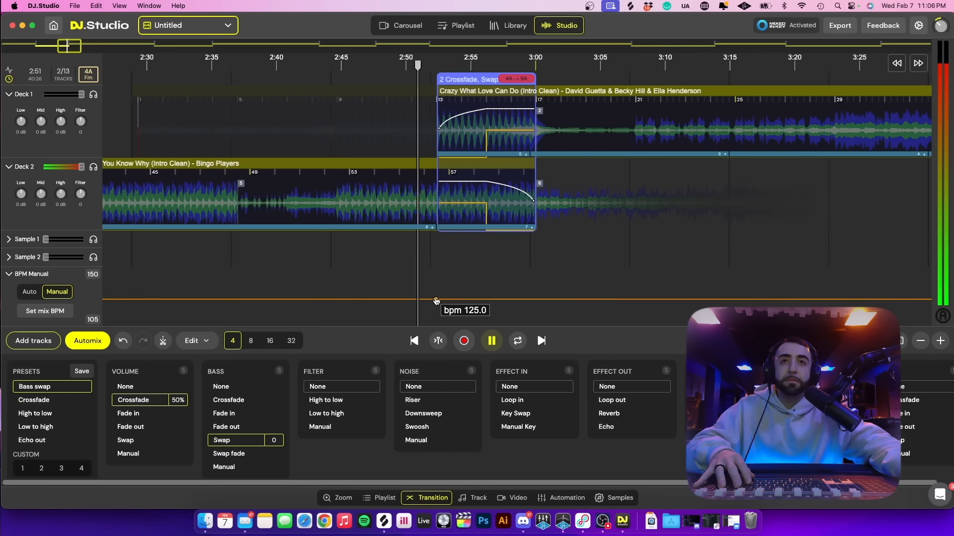
click(436, 301)
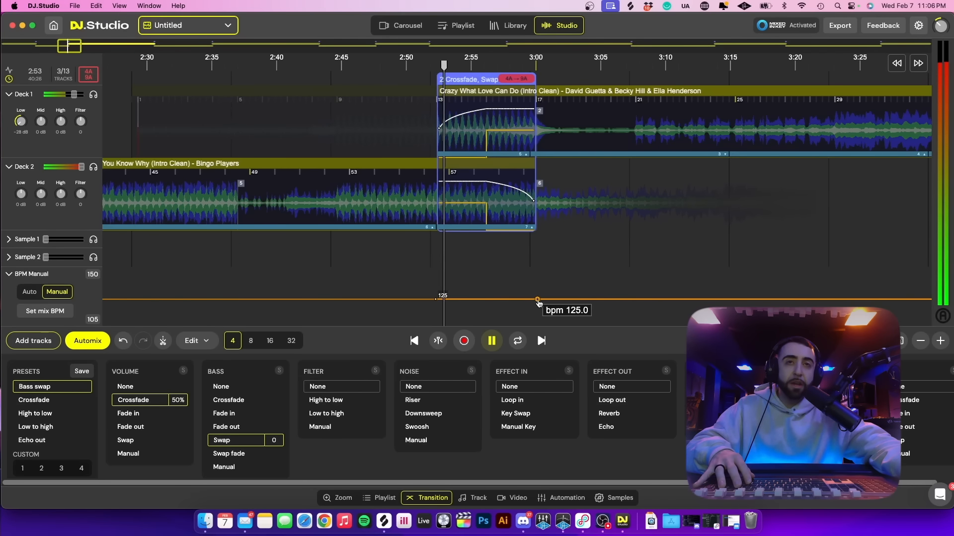
drag(537, 301, 536, 300)
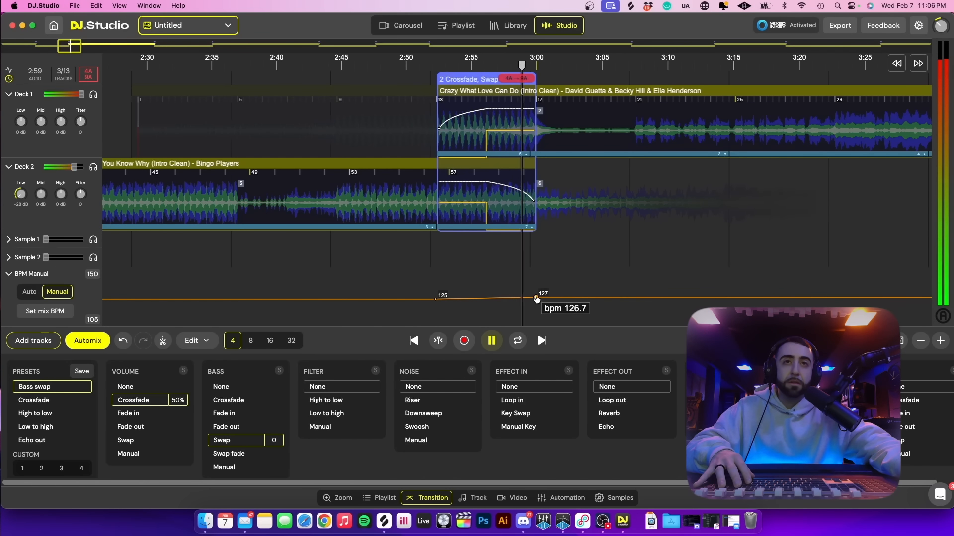
key(space)
right_click(539, 300)
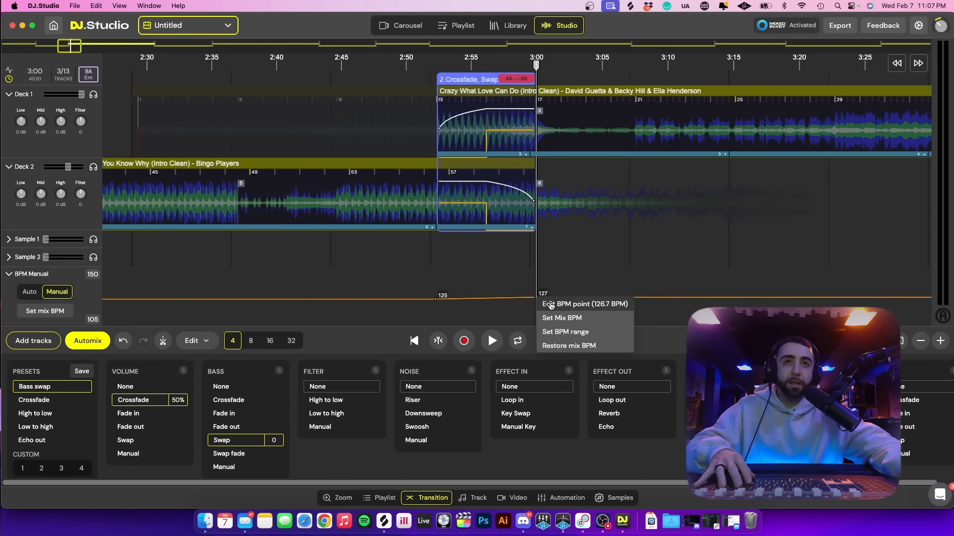
click(550, 305)
text(126)
key(Return)
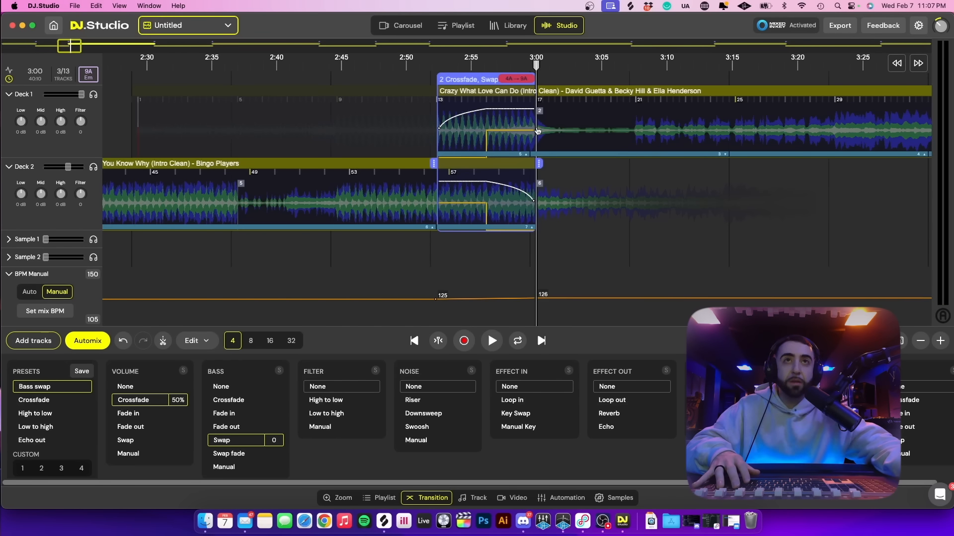
key(space)
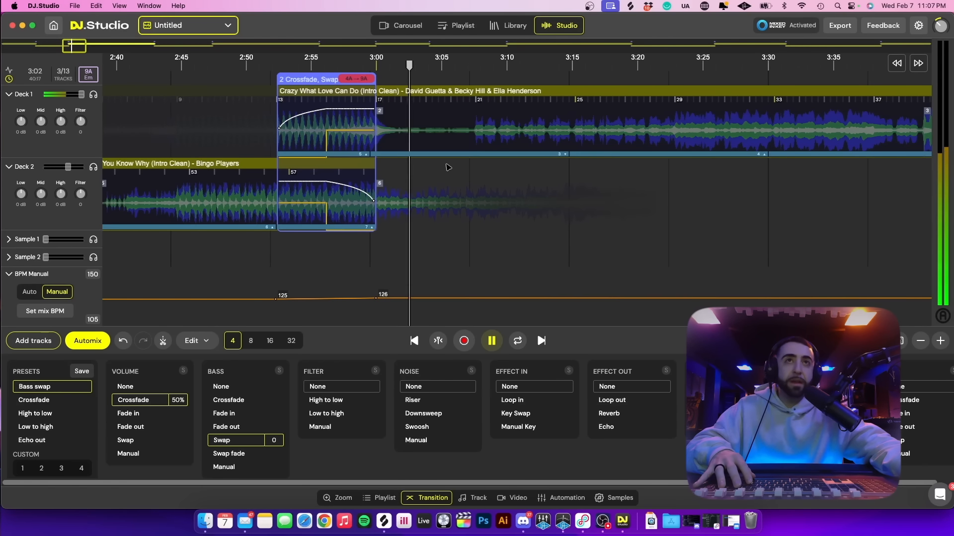
- Look over "Crazy What Love Can Do" past the second crossfade and stop playback at about 3:05
scroll(449, 167, right, 2)
click(517, 88)
scroll(516, 89, down, 5)
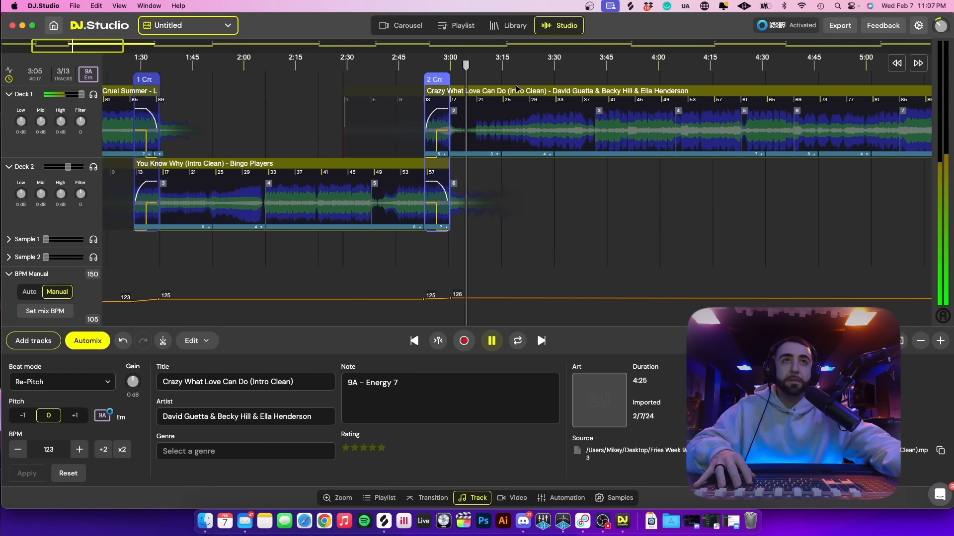
key(space)
scroll(607, 132, right, 3)
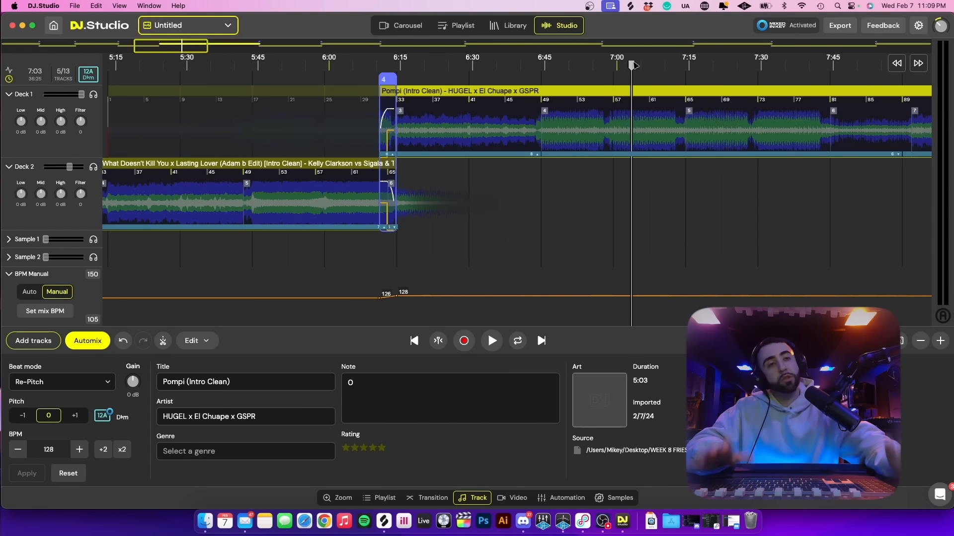
- Listen to "Pompi" from about 7:03 and move the fifth crossfade earlier so it spans bars 69 to 73 of that track
scroll(635, 65, right, 3)
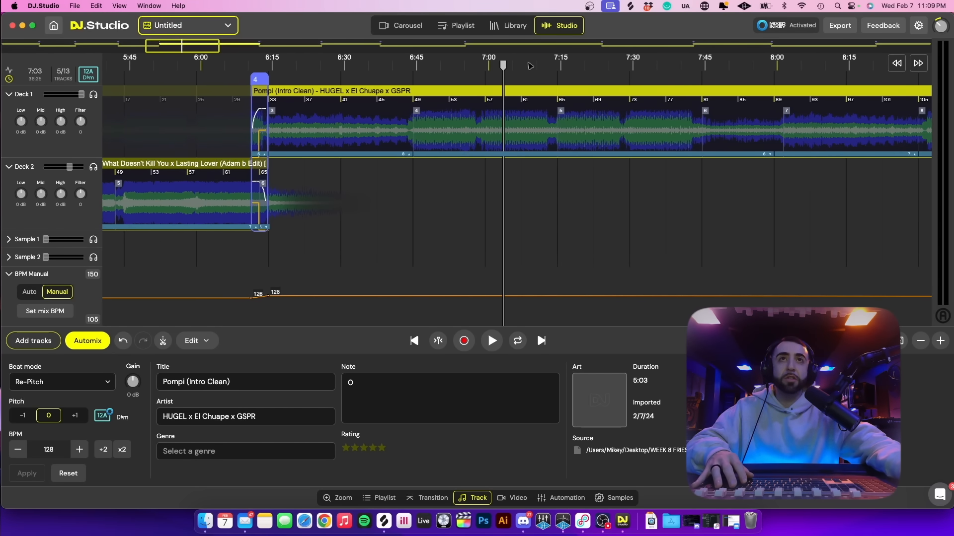
key(space)
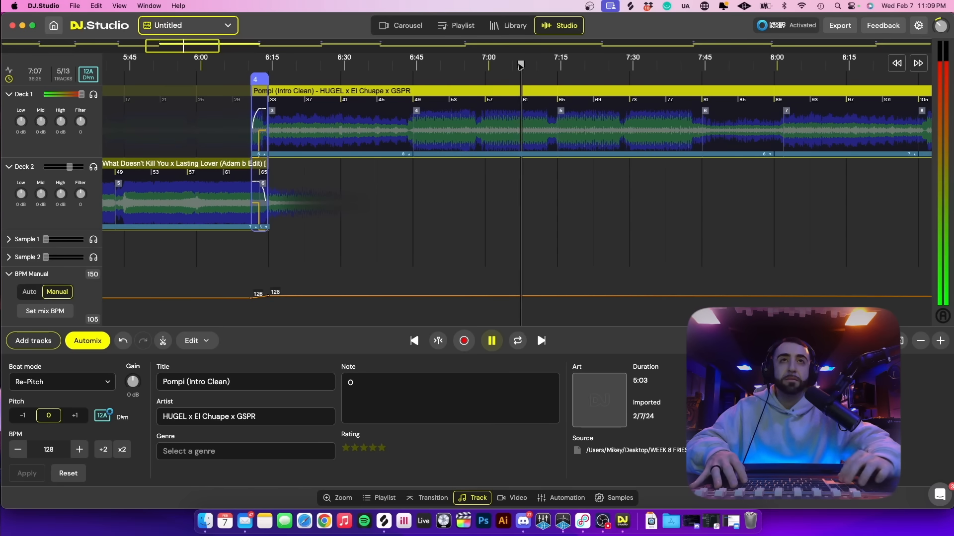
scroll(521, 66, down, 5)
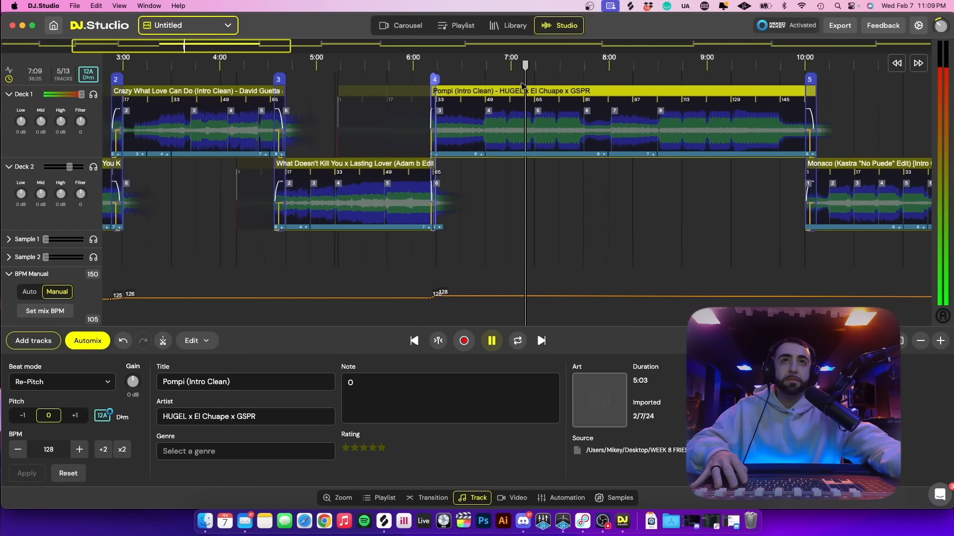
click(760, 78)
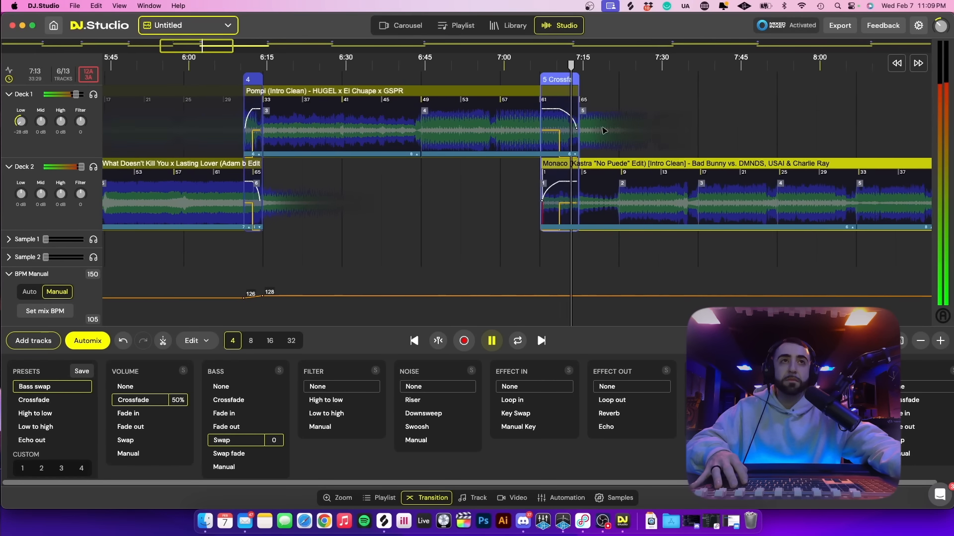
drag(386, 79, 490, 81)
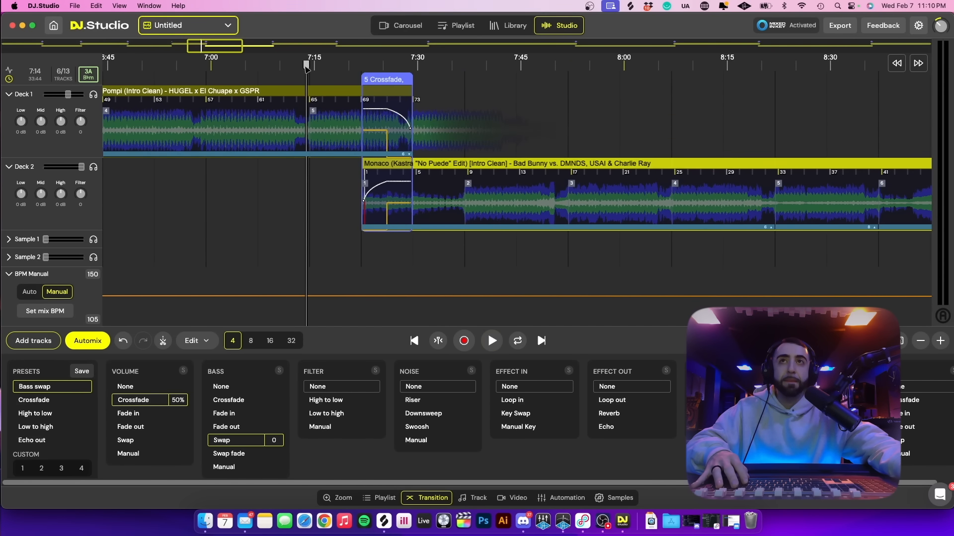
- Play "Pompi" from about 7:13 to hear the lead-in to the fifth crossfade
drag(306, 69, 294, 69)
key(space)
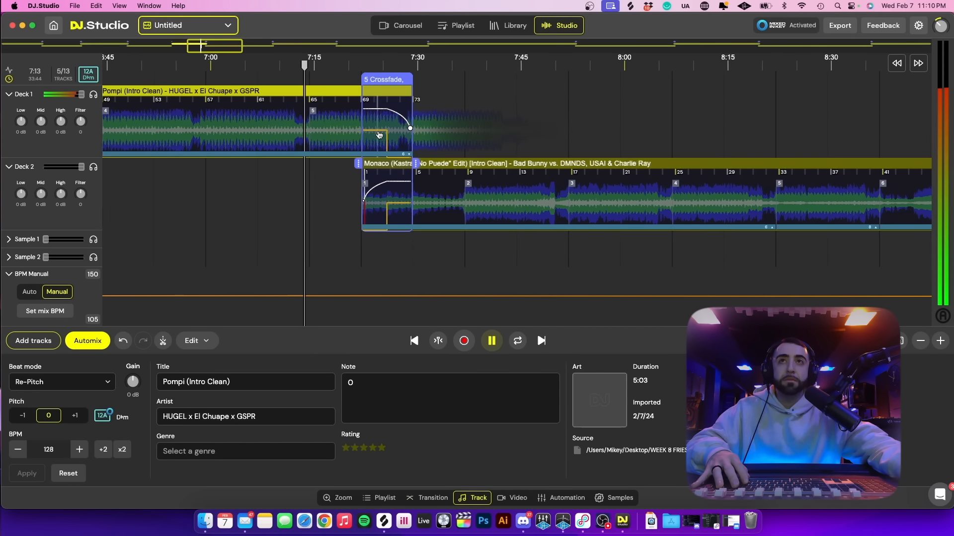
scroll(379, 136, up, 5)
scroll(452, 120, left, 5)
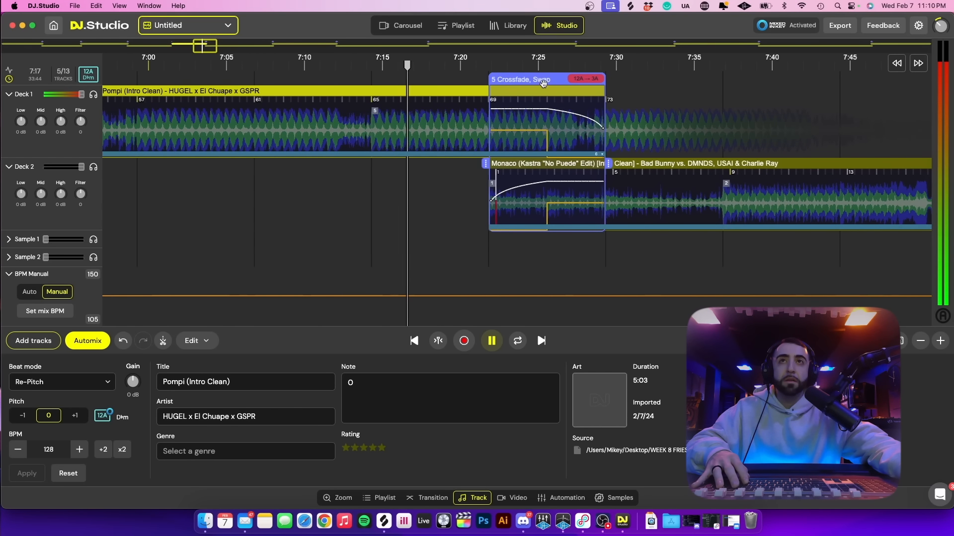
- Shorten the fifth crossfade by moving its start to about 7:26, and apply the Bass swap preset to it
click(557, 83)
scroll(418, 93, down, 3)
scroll(403, 94, left, 4)
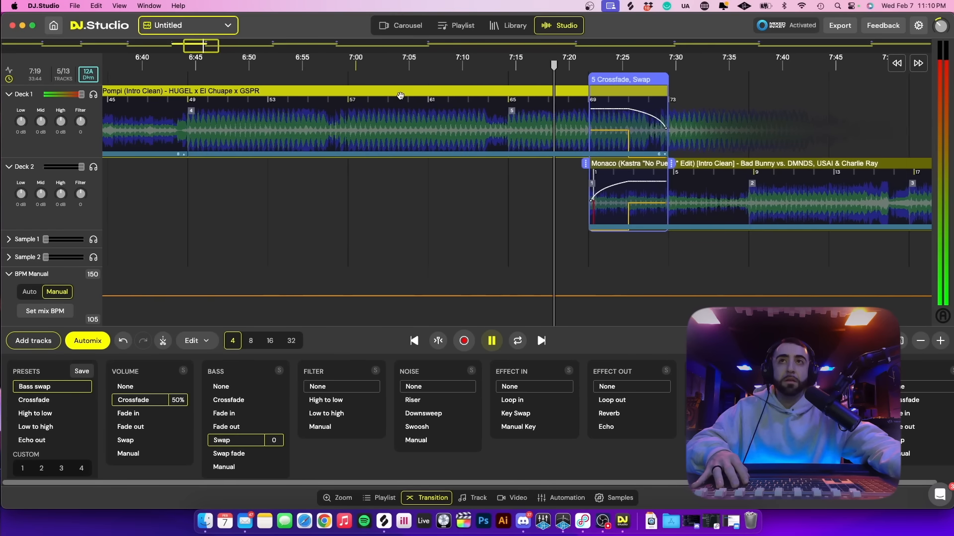
scroll(401, 95, left, 2)
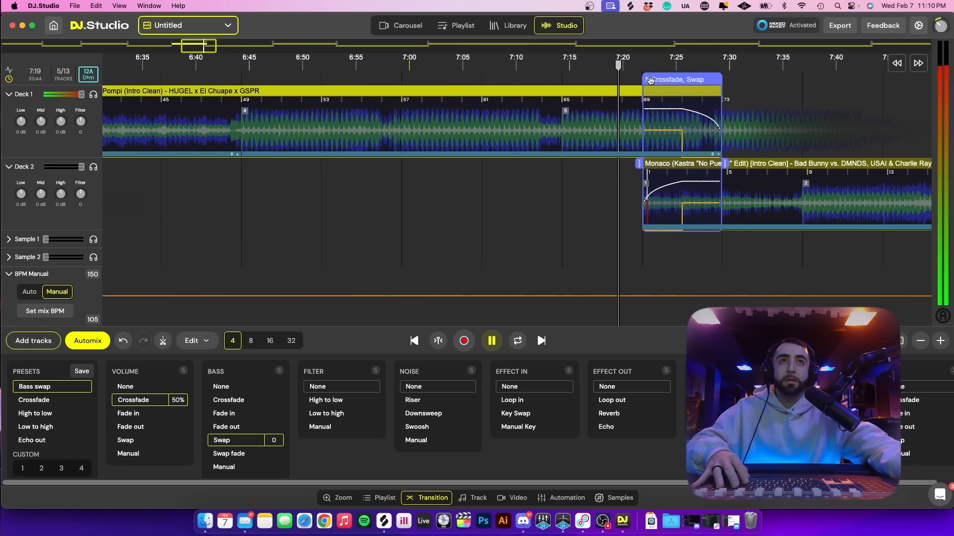
scroll(650, 81, right, 2)
drag(585, 168, 624, 168)
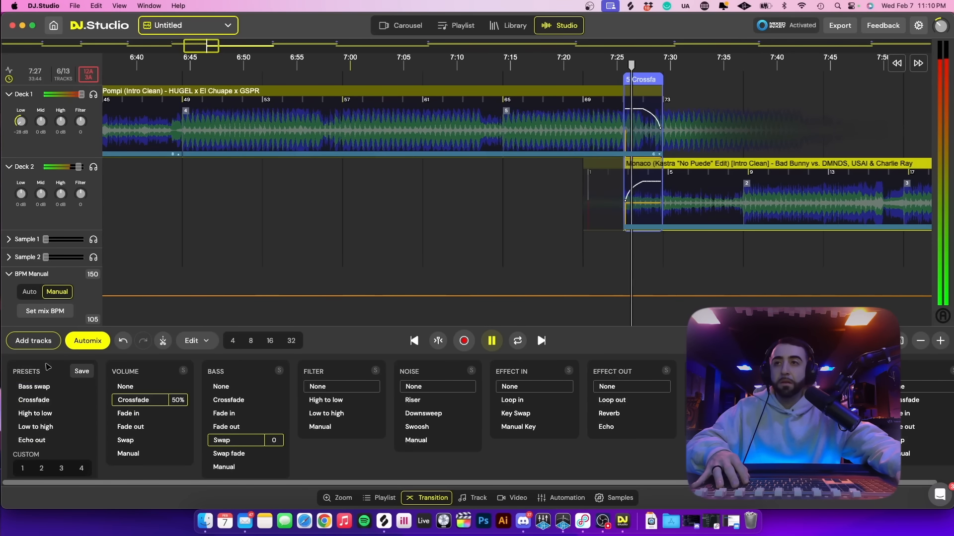
click(35, 387)
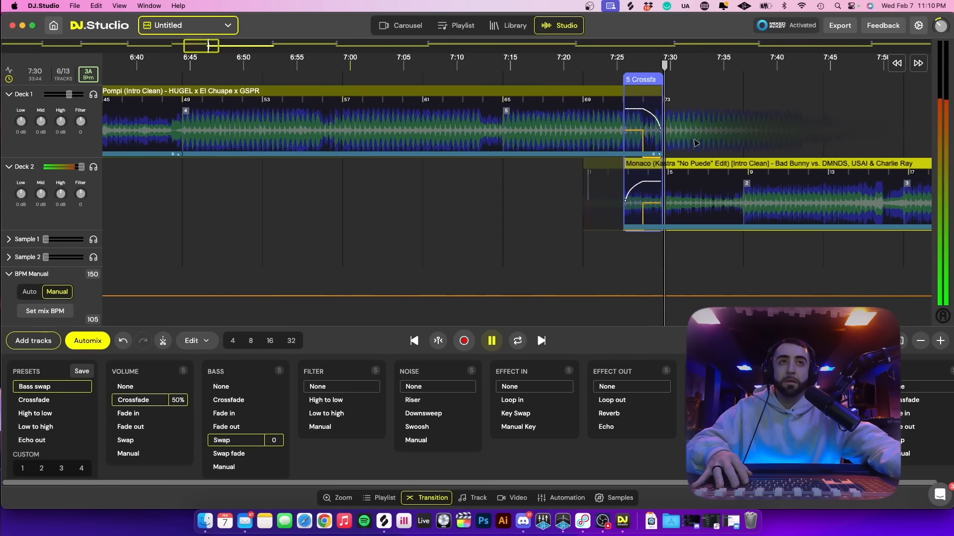
- Slide "Monaco" earlier so its cue marker 3 aligns with the end of the fifth crossfade, and play from about 7:25
drag(904, 164, 665, 171)
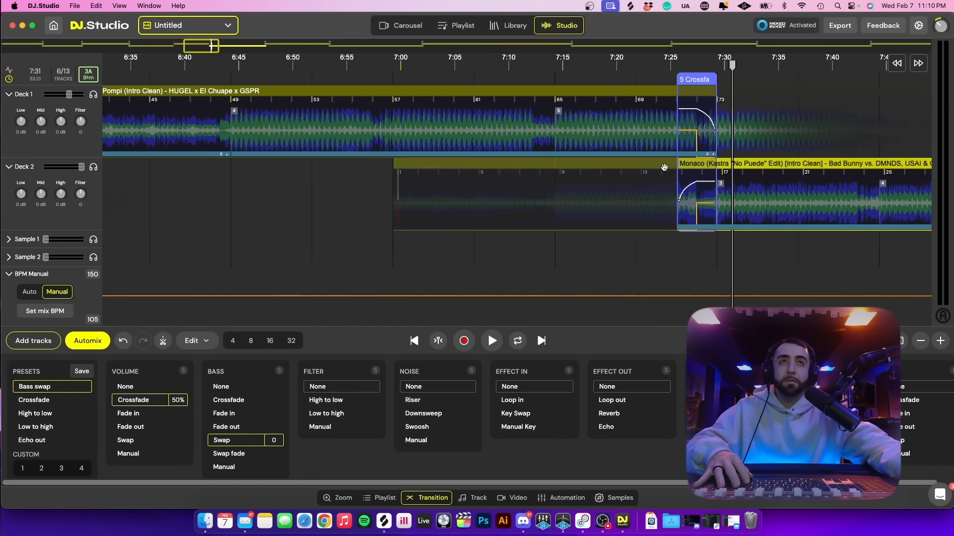
click(673, 71)
scroll(673, 72, right, 5)
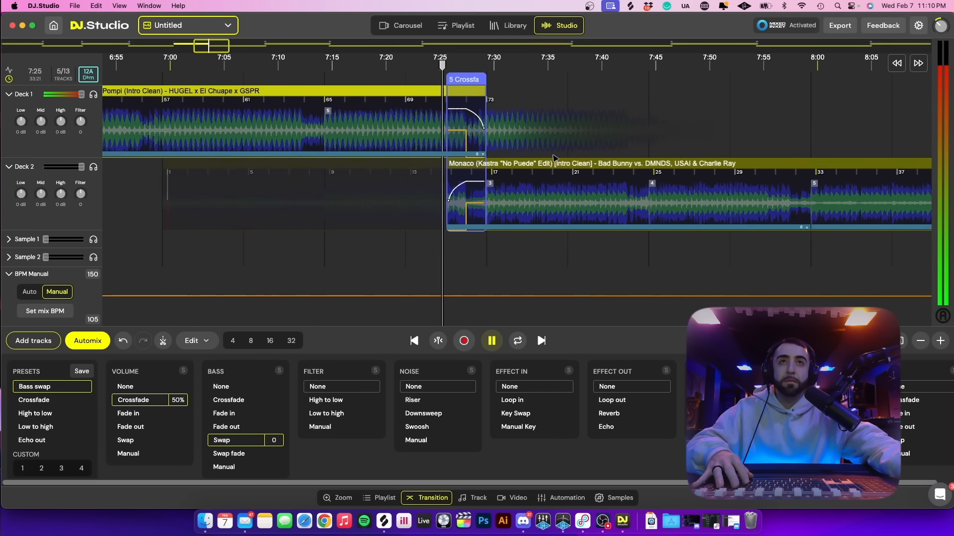
scroll(550, 164, up, 5)
scroll(582, 153, left, 3)
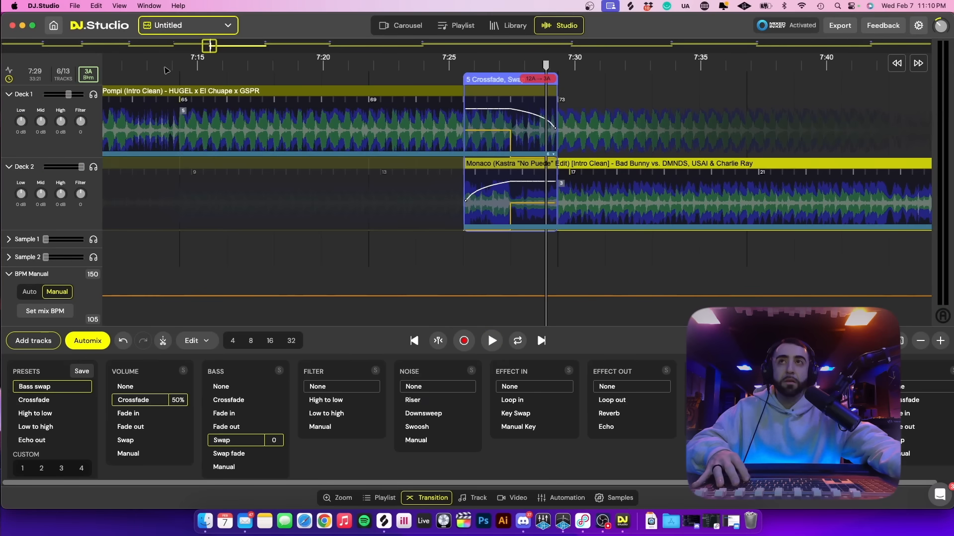
- Replay the fifth crossfade from the end section of "Pompi" into "Monaco" and stop playback at about 7:33
click(354, 94)
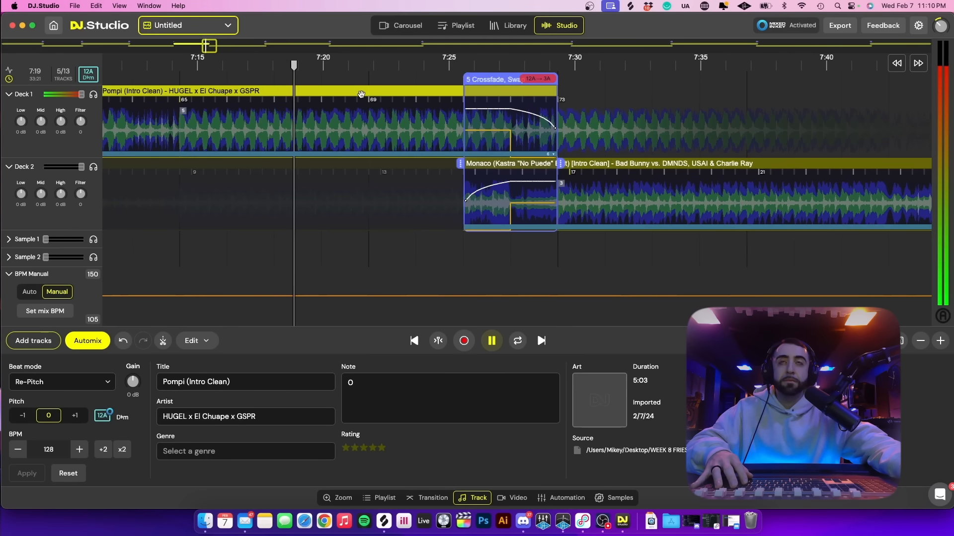
click(438, 91)
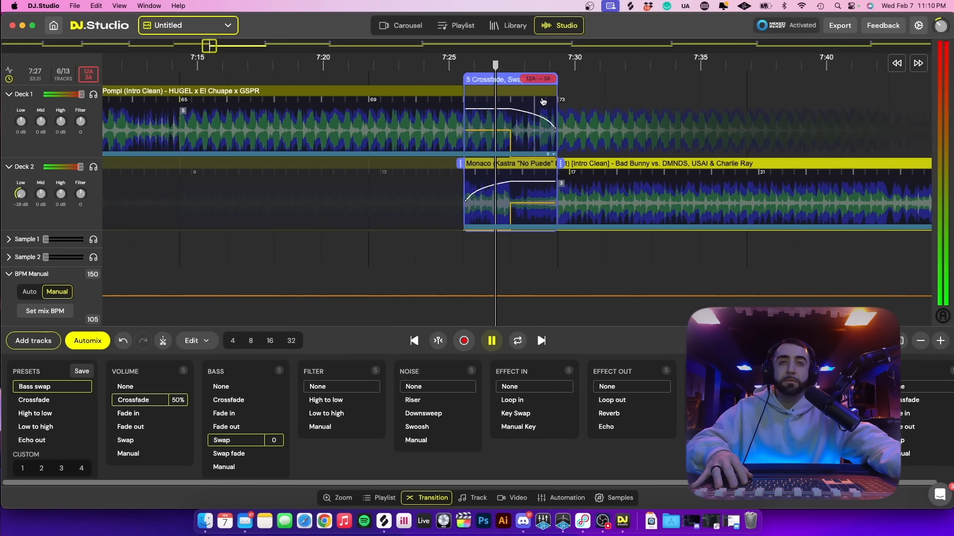
scroll(561, 101, down, 4)
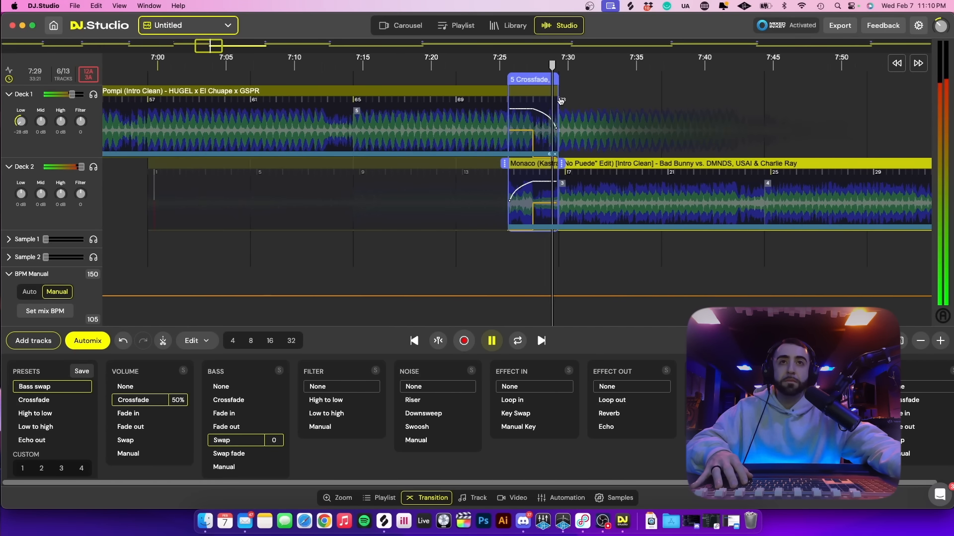
scroll(561, 101, down, 5)
scroll(561, 101, down, 4)
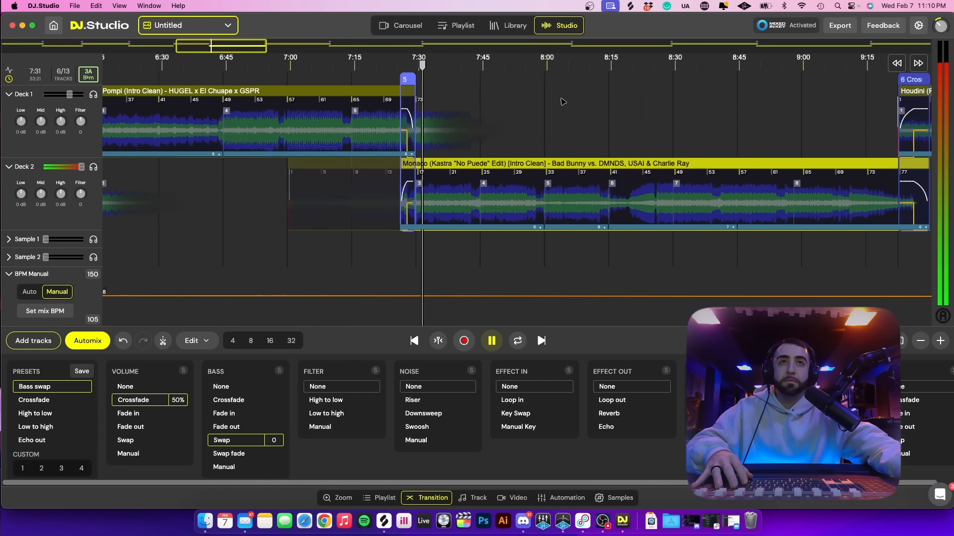
key(space)
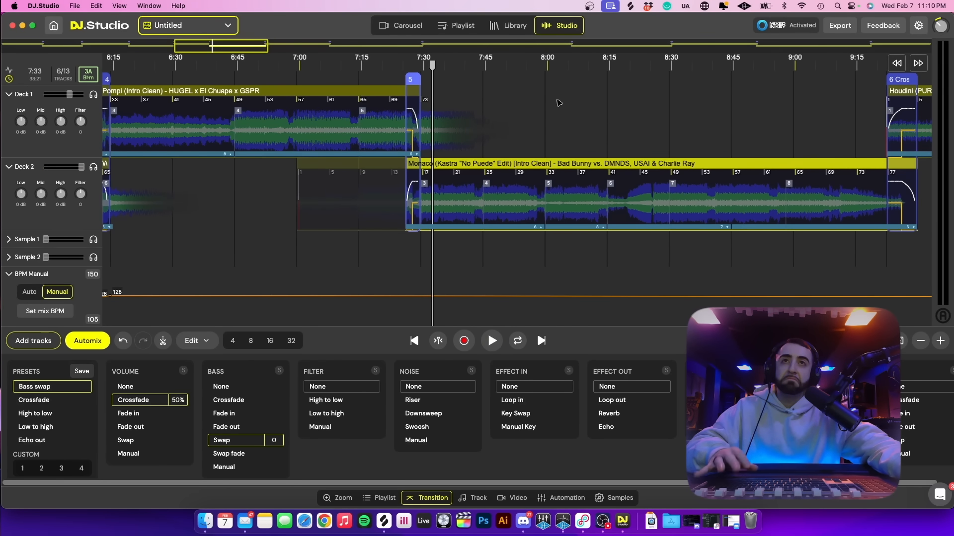
- Move the sixth crossfade earlier so it ends at cue marker 6 of "Monaco"
scroll(605, 96, down, 4)
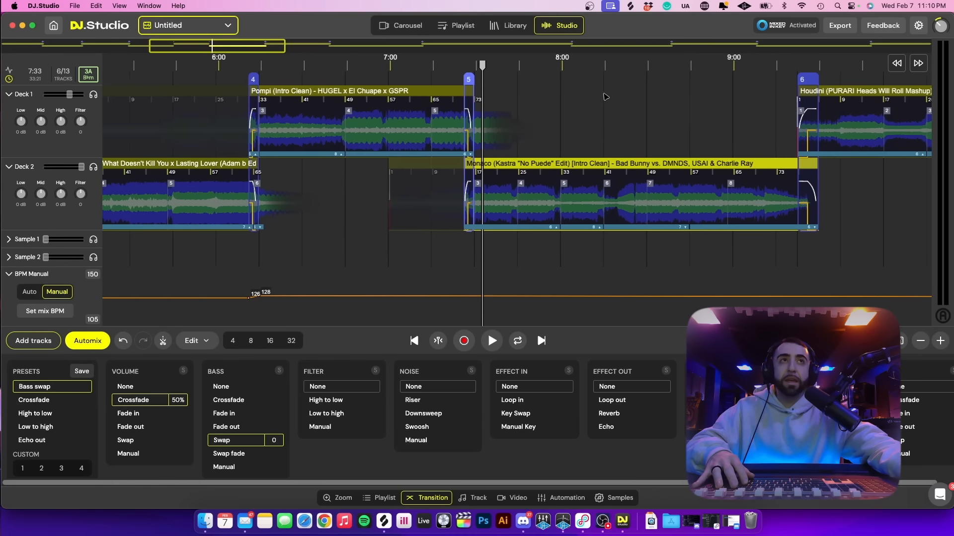
drag(756, 79, 546, 91)
scroll(546, 90, up, 5)
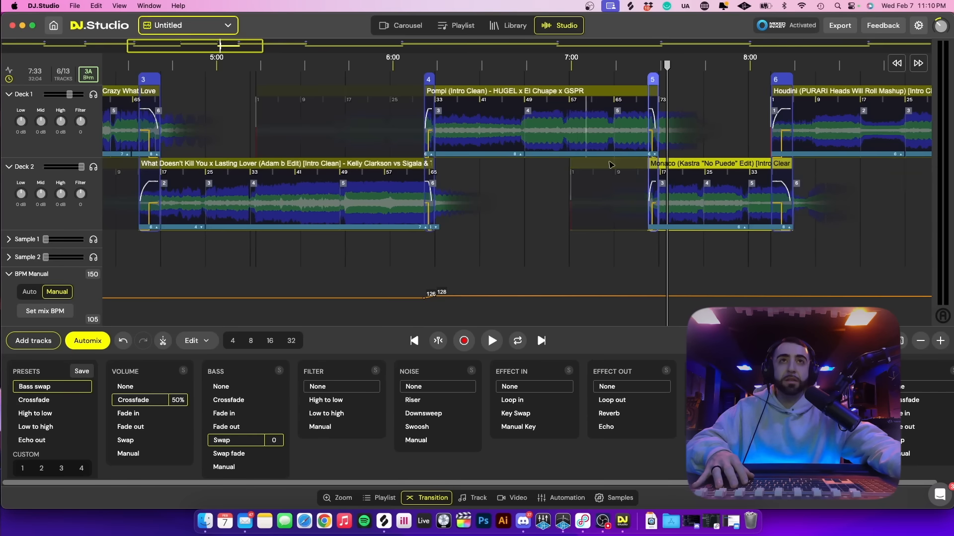
scroll(809, 175, up, 5)
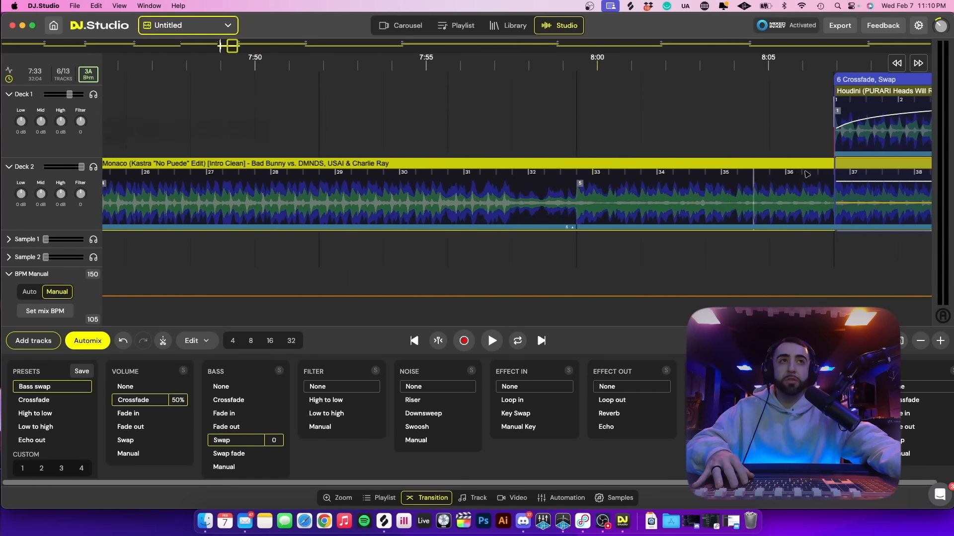
- Slide "Houdini" earlier so its cue marker 2 aligns with the end of the sixth crossfade
scroll(858, 170, right, 10)
scroll(715, 135, down, 4)
scroll(716, 135, down, 3)
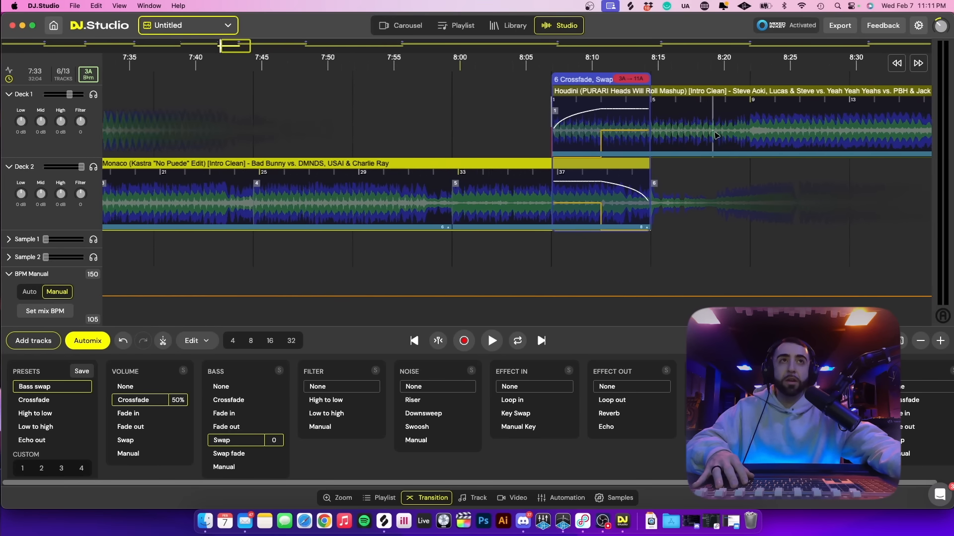
scroll(621, 112, right, 5)
drag(876, 90, 581, 97)
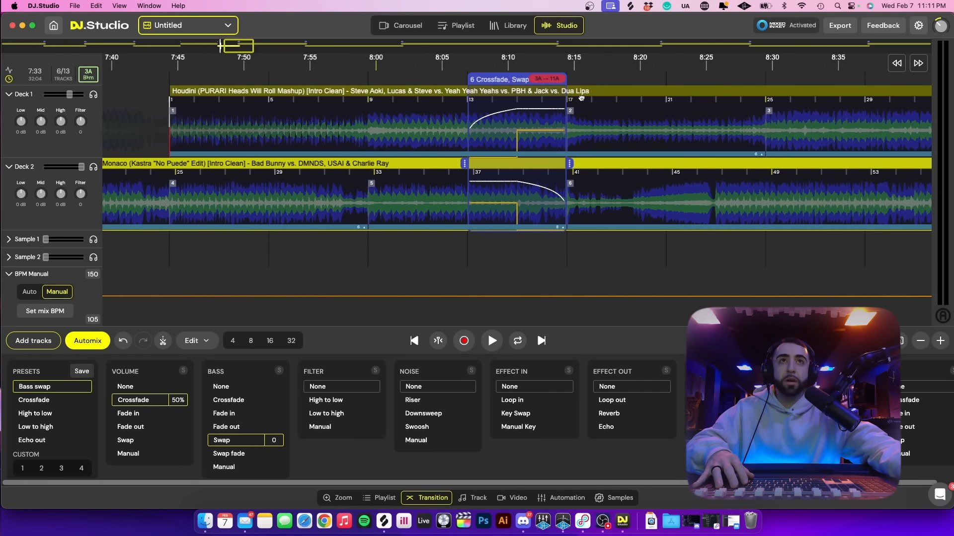
- Shorten the sixth crossfade to start at bar 15 of "Houdini", and apply the Bass swap preset to it
scroll(583, 149, up, 5)
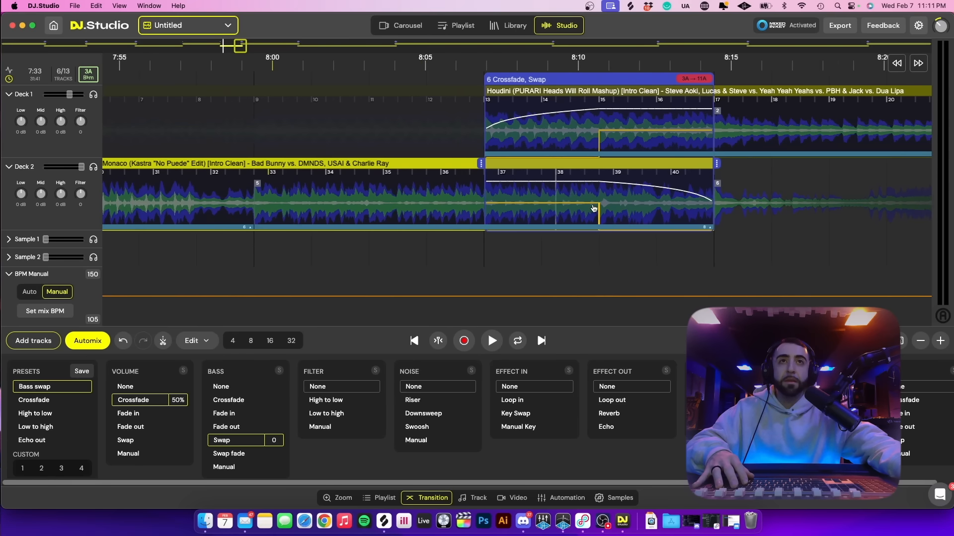
drag(481, 164, 593, 167)
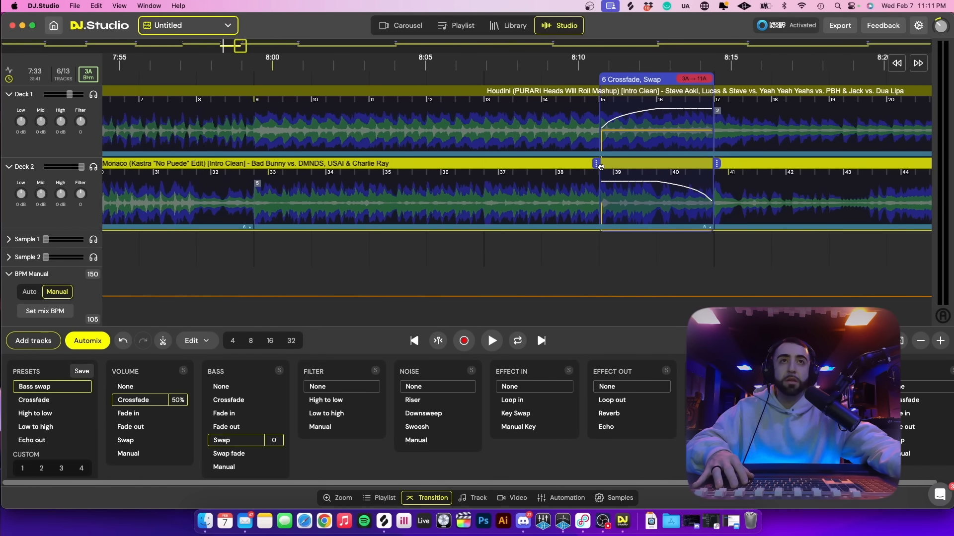
click(34, 388)
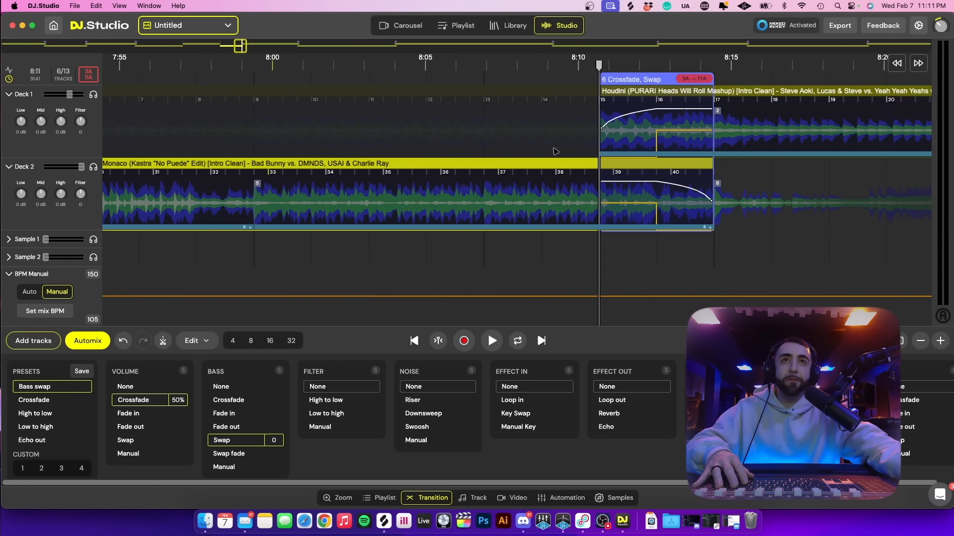
- Play the sixth crossfade from about 8:07 into "Houdini", stop at about 8:17 and view the track up to the seventh crossfade
scroll(604, 151, right, 2)
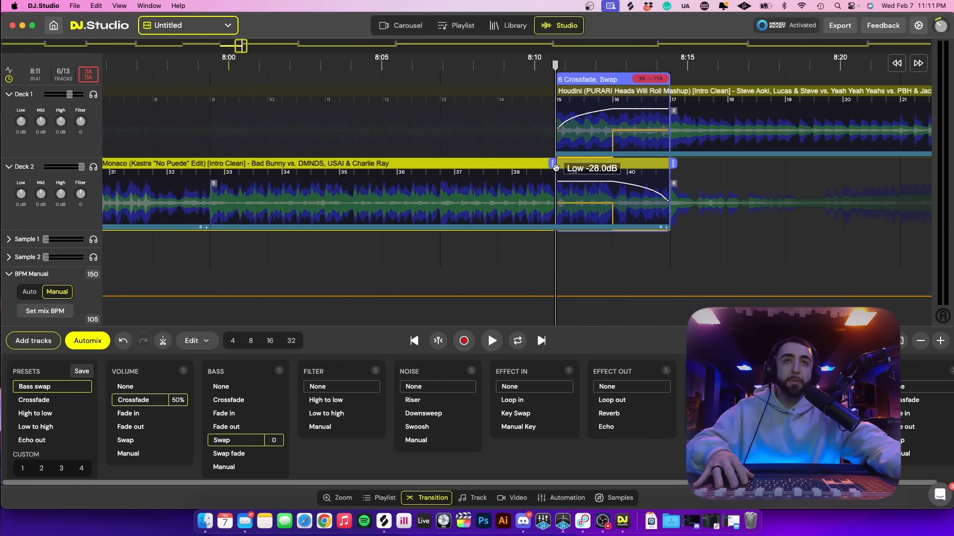
click(448, 68)
key(space)
scroll(477, 78, right, 1)
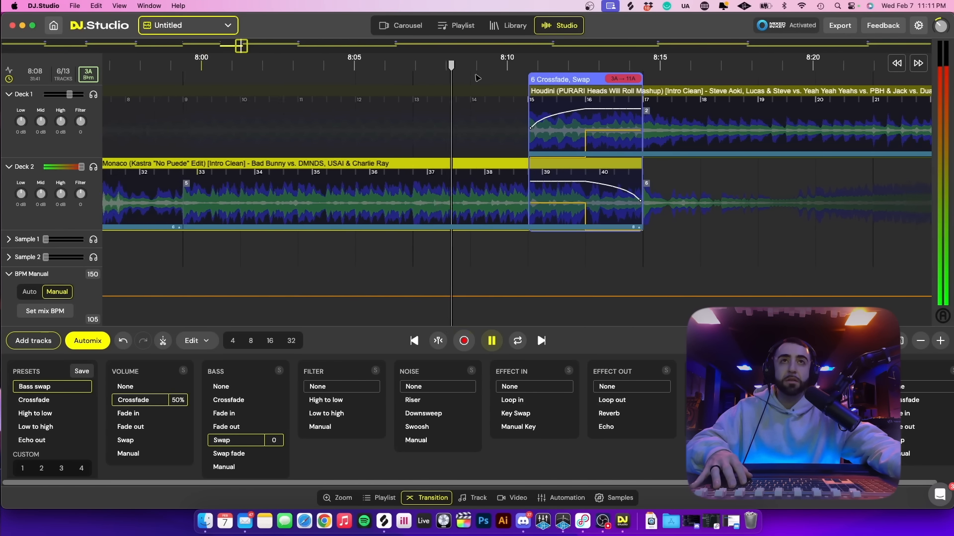
scroll(477, 78, right, 3)
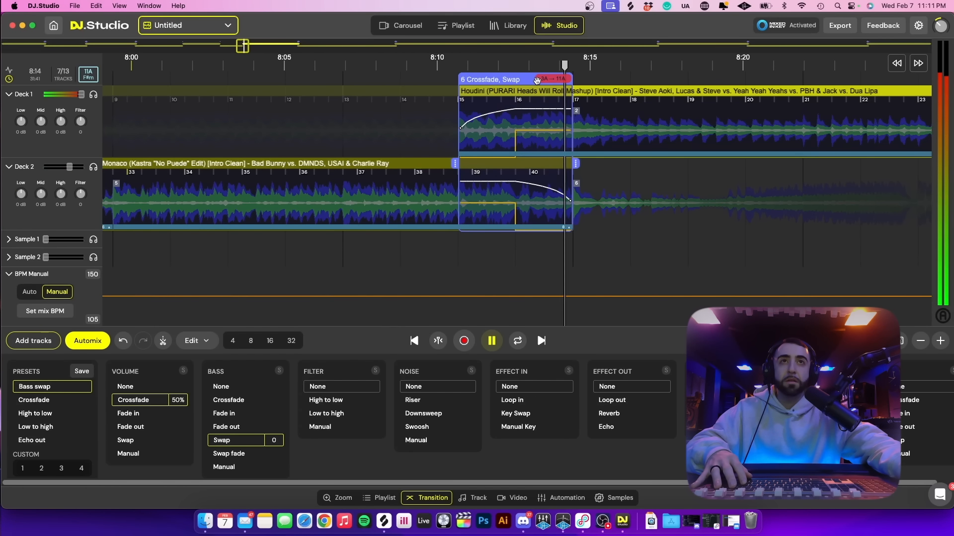
scroll(578, 185, down, 5)
scroll(578, 186, right, 3)
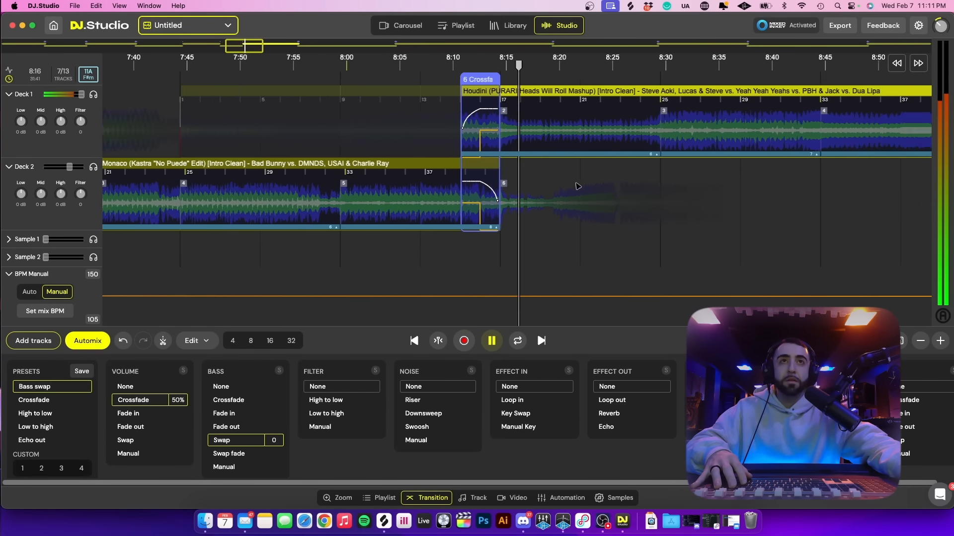
scroll(578, 187, right, 10)
key(space)
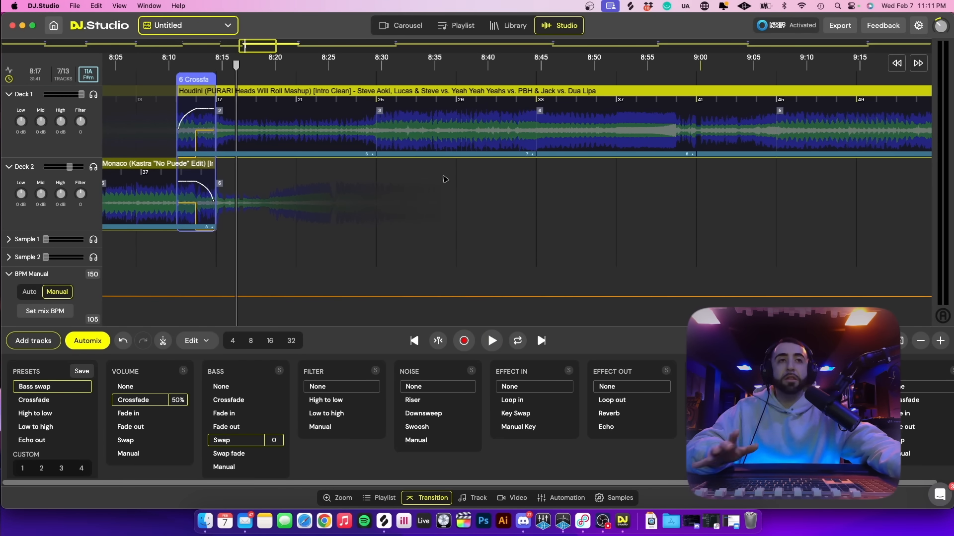
scroll(445, 179, down, 4)
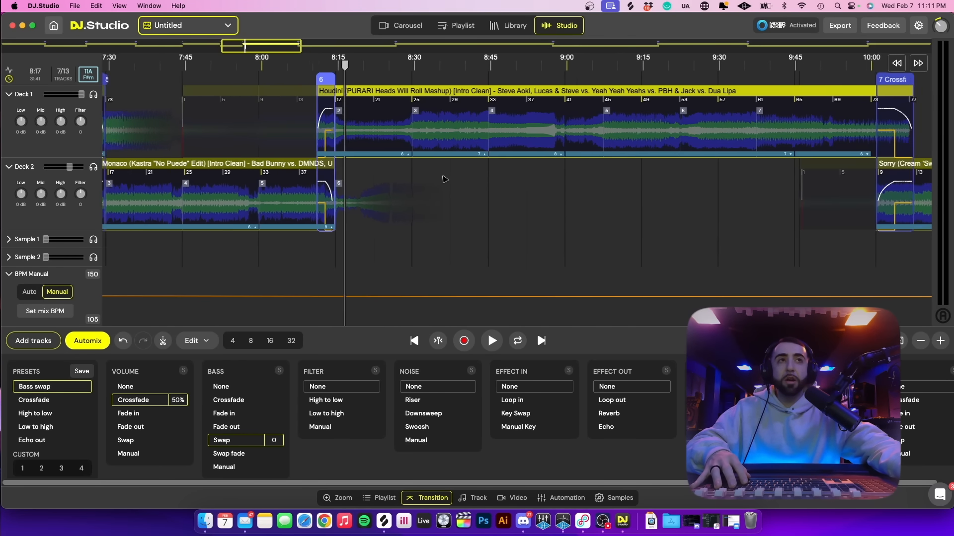
- Move the seventh crossfade earlier to end at cue marker 7 of "Houdini", and slide "Sorry" so its cue marker 2 aligns with that end
scroll(445, 178, down, 2)
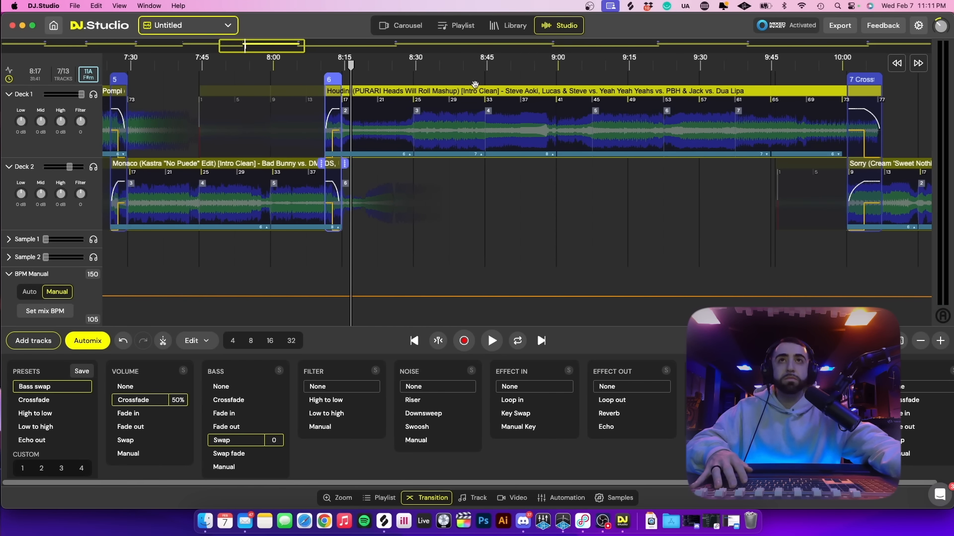
click(404, 68)
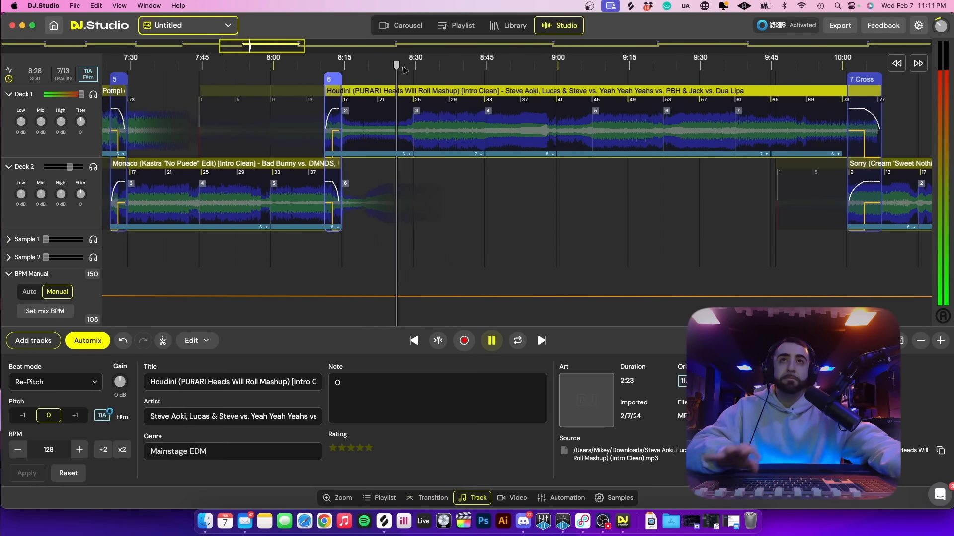
click(550, 68)
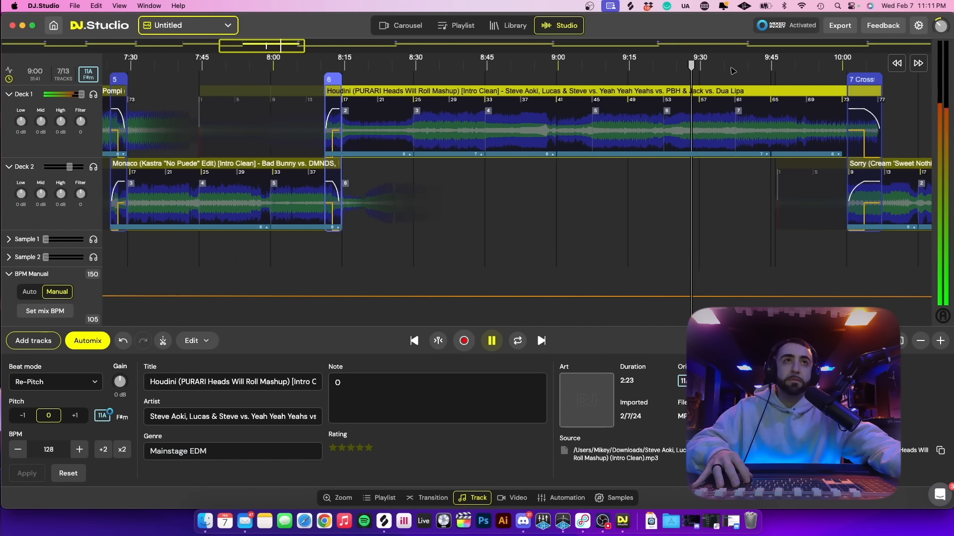
drag(864, 80, 723, 84)
scroll(769, 122, up, 5)
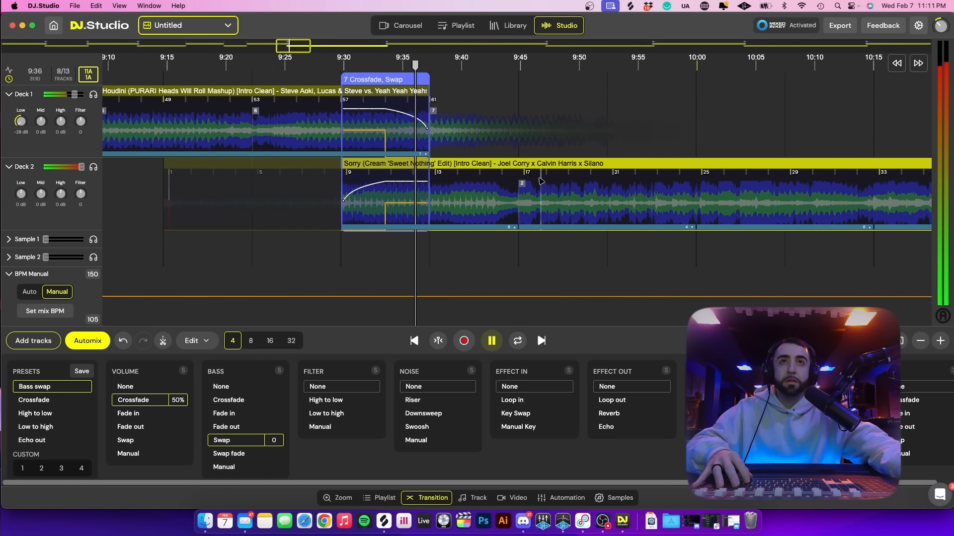
drag(541, 166, 450, 167)
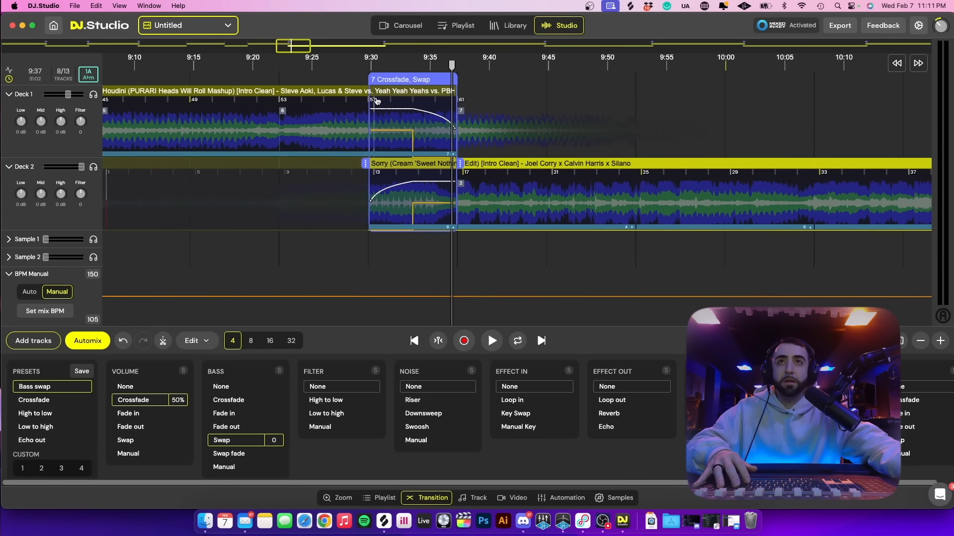
- Shorten the seventh crossfade to start at bar 15 of "Sorry", and apply the Bass swap preset to it
drag(366, 163, 402, 164)
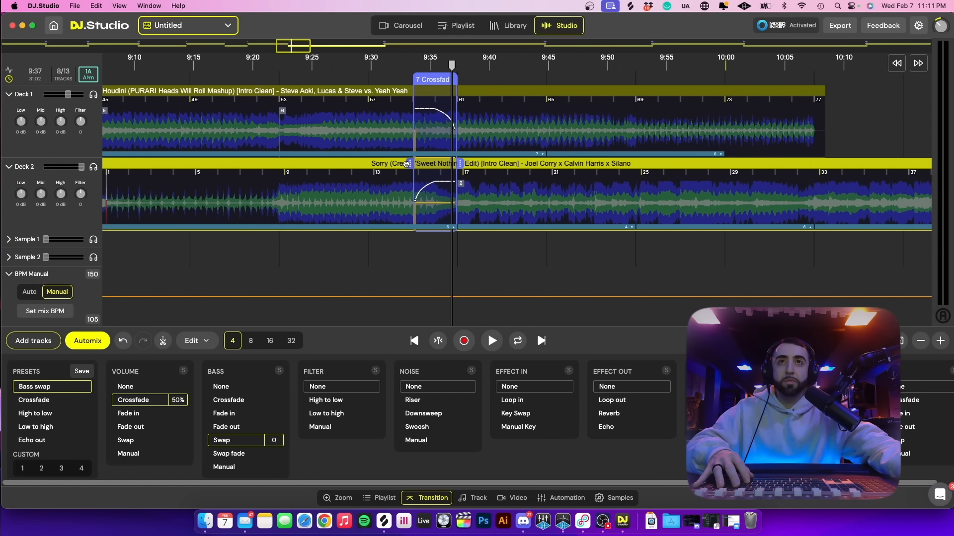
click(35, 386)
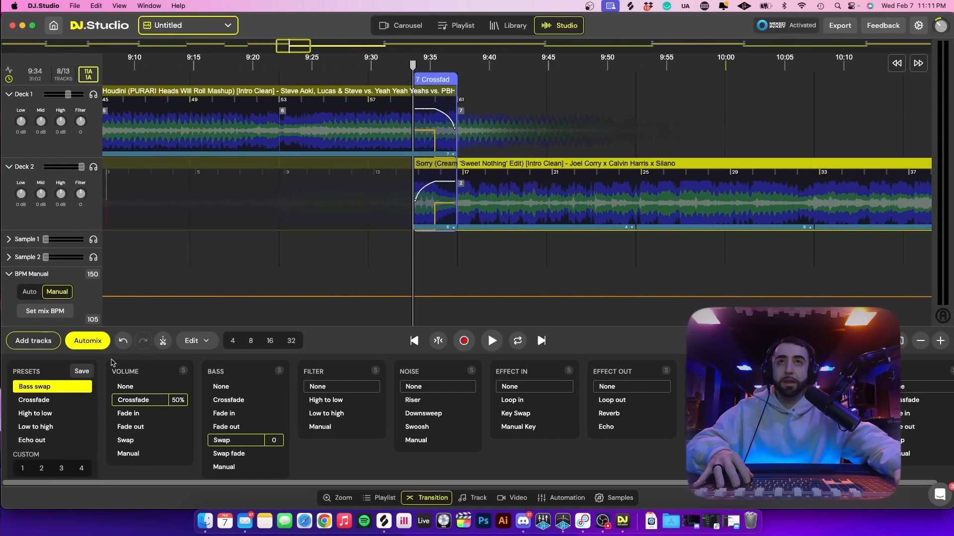
- Play the seventh crossfade into "Sorry", stop at about 9:42 and view the track up to the eighth crossfade
click(394, 65)
key(space)
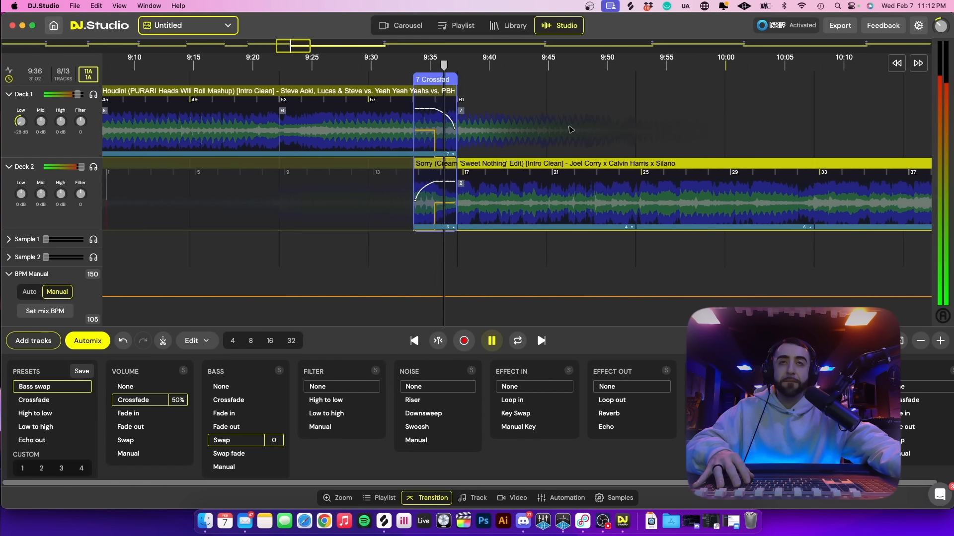
scroll(571, 130, down, 3)
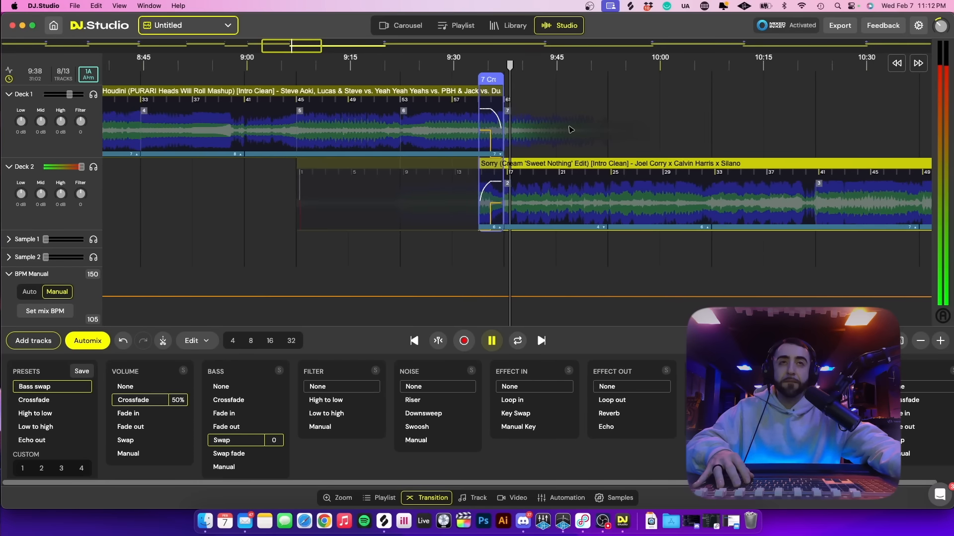
scroll(571, 129, down, 5)
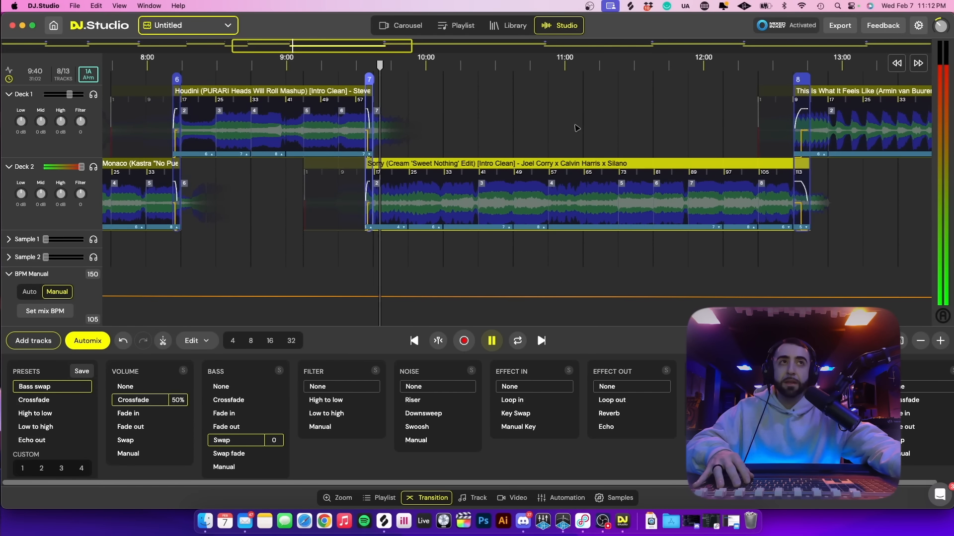
key(space)
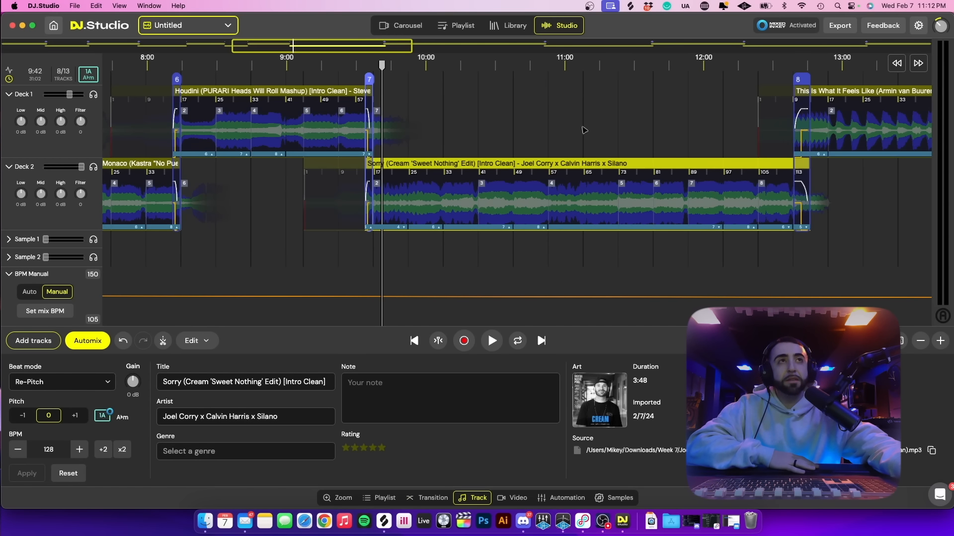
- Listen to "Sorry" at several points between about 10:30 and 11:47 to judge where to mix out
scroll(555, 123, right, 5)
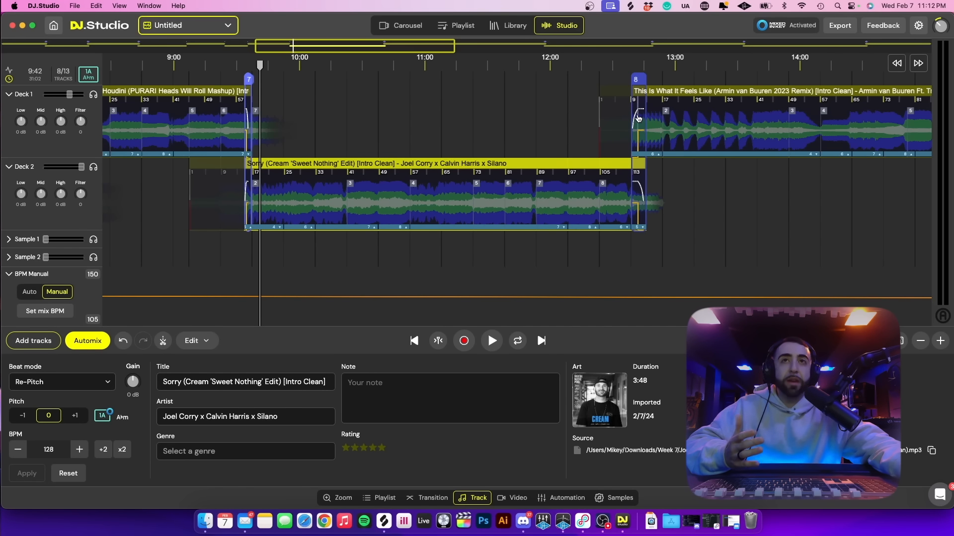
click(362, 67)
key(space)
click(383, 67)
click(489, 65)
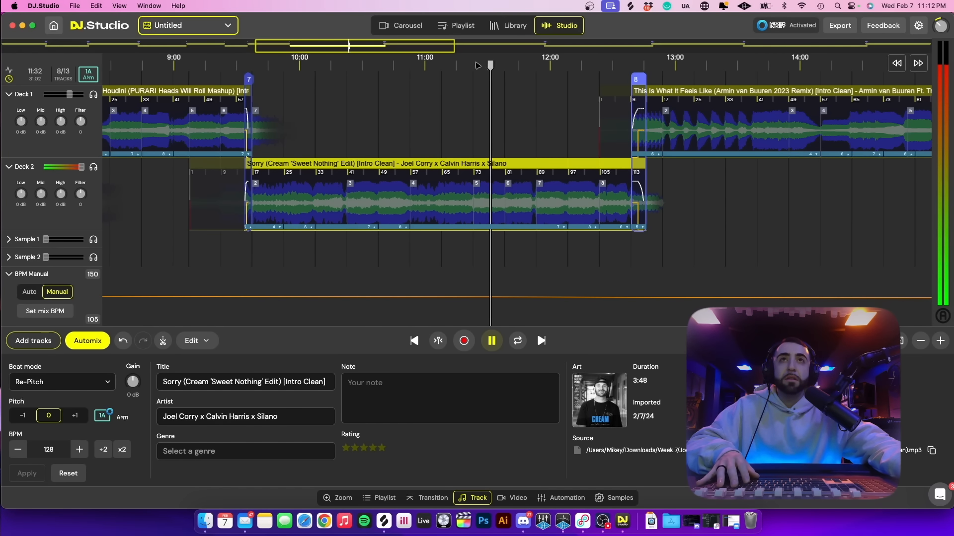
click(477, 66)
click(521, 65)
- Move the eighth crossfade earlier so it ends at cue marker 8 of "Sorry"
scroll(525, 71, up, 4)
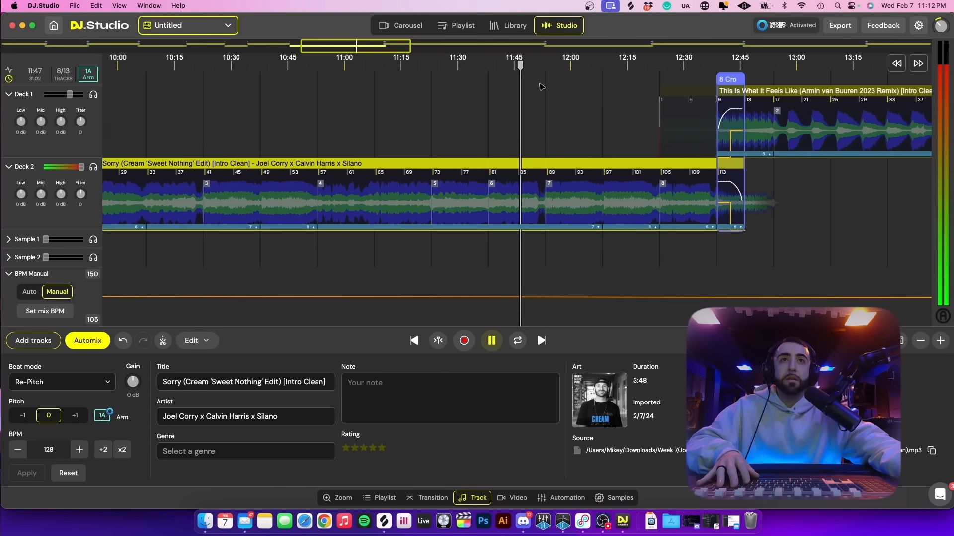
scroll(559, 91, right, 1)
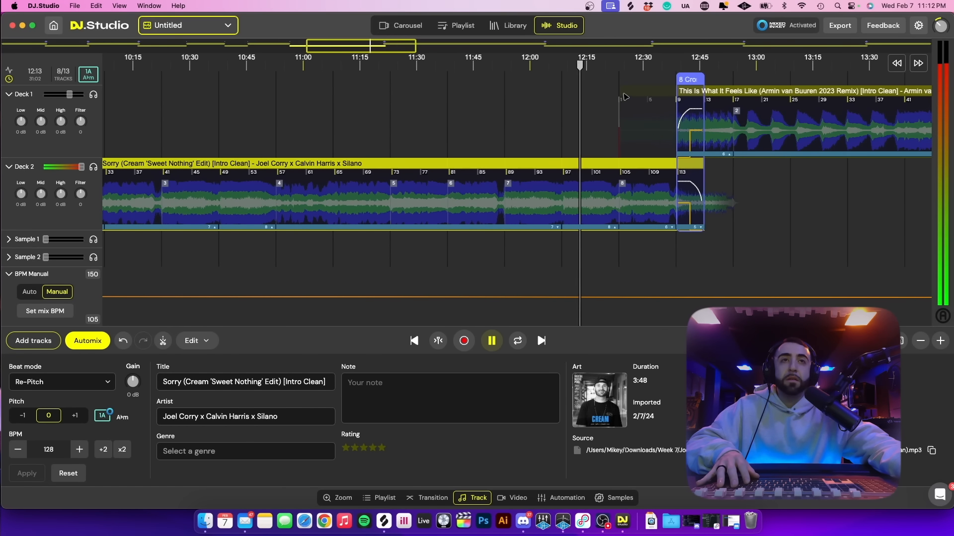
scroll(625, 96, up, 2)
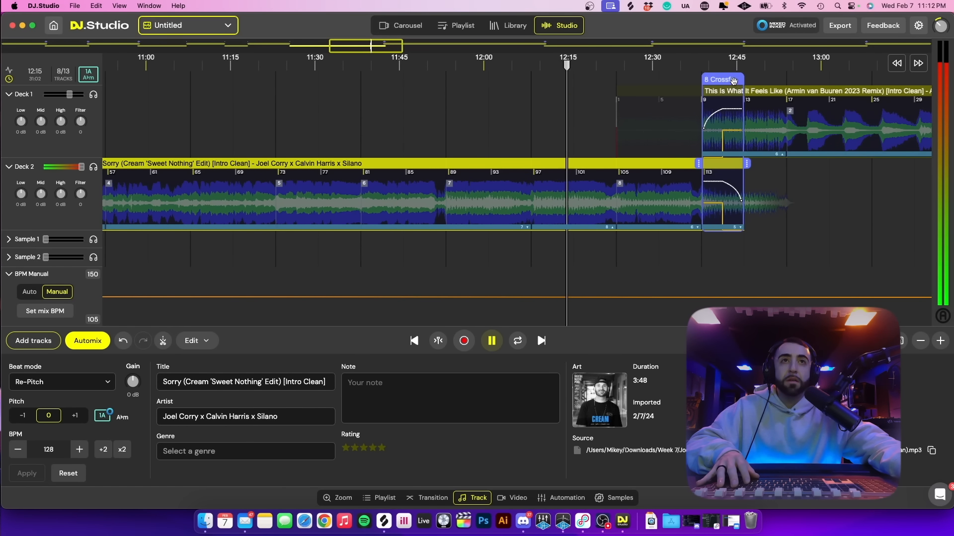
drag(734, 80, 602, 90)
scroll(694, 186, right, 4)
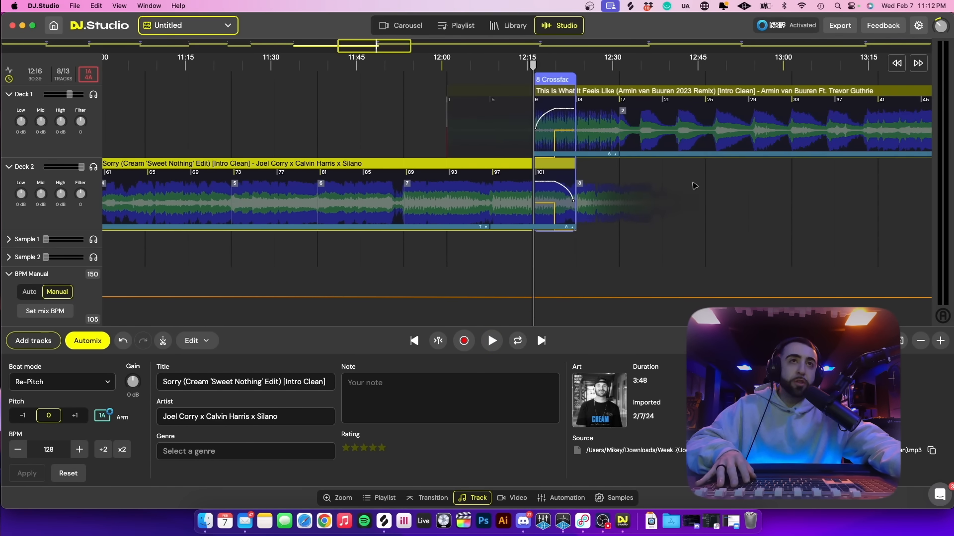
- Slide "This Is What It Feels Like" earlier so its cue marker 2 aligns with the end of the eighth crossfade
scroll(571, 197, up, 3)
scroll(559, 198, up, 3)
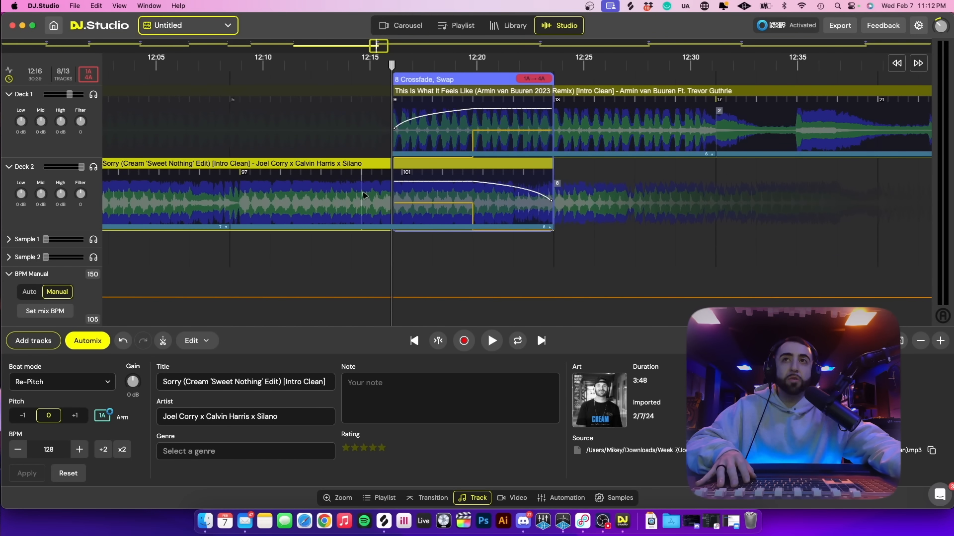
drag(765, 91, 606, 100)
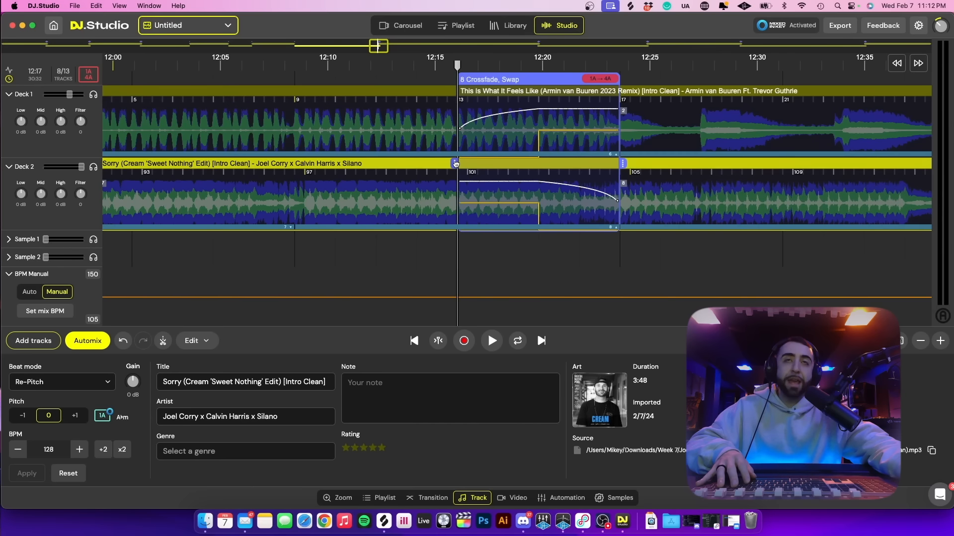
- Shorten the eighth crossfade to start at bar 15 of "This Is What It Feels Like", and apply the Bass swap preset to it
drag(461, 165, 533, 165)
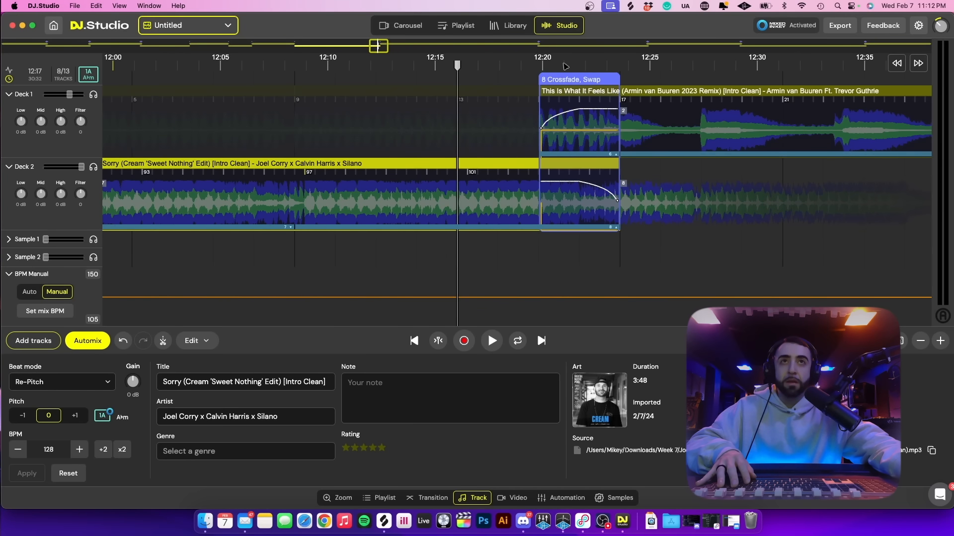
click(565, 66)
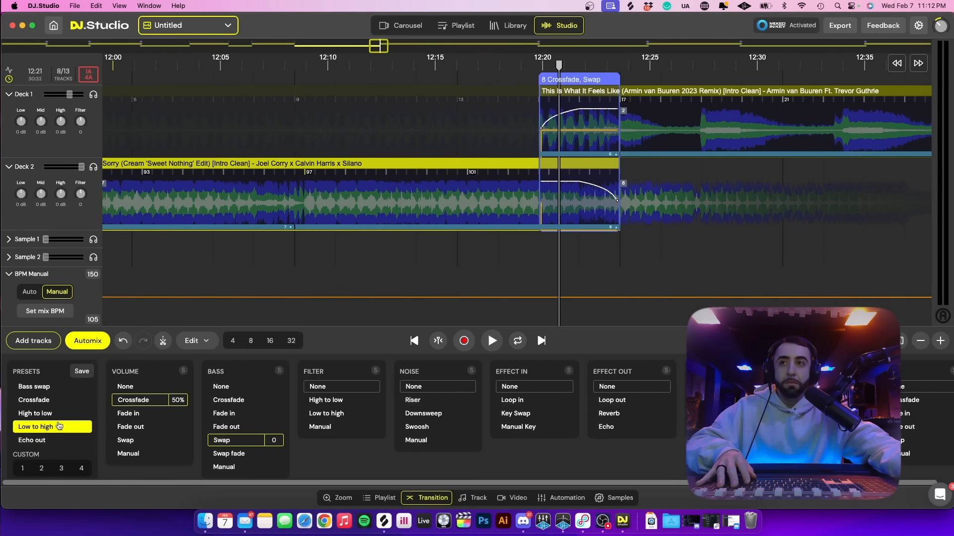
click(57, 390)
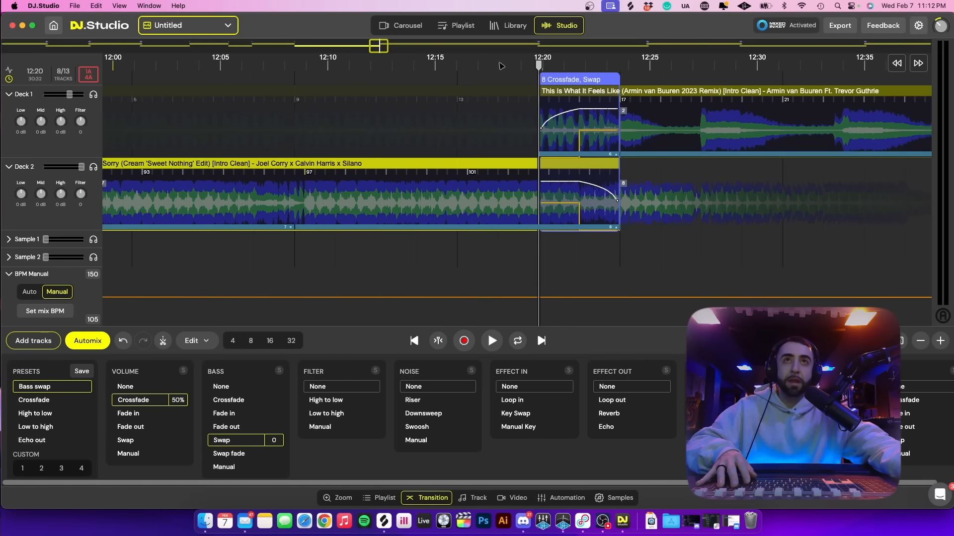
- Ramp the mix tempo from 128 BPM at the start of the eighth crossfade to 130 BPM at its end
key(space)
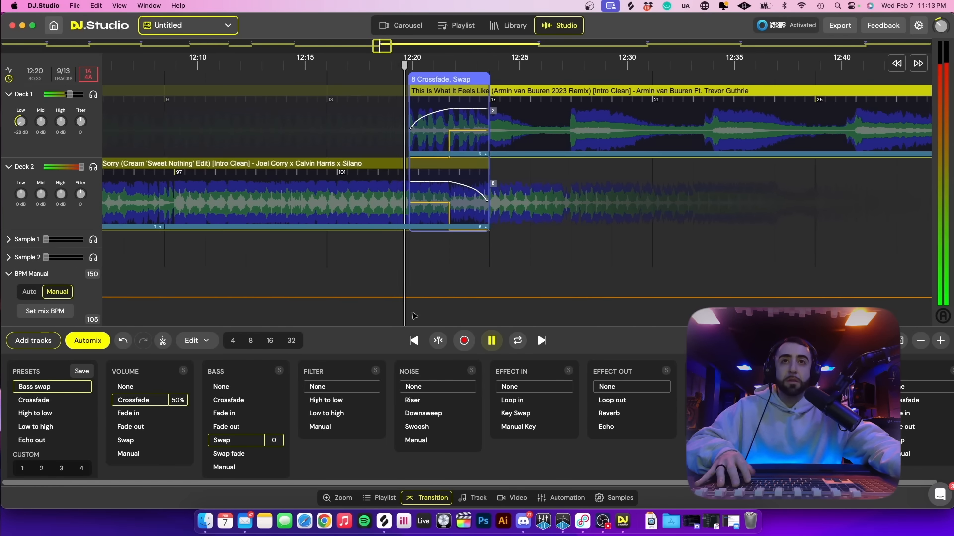
key(space)
drag(407, 300, 408, 299)
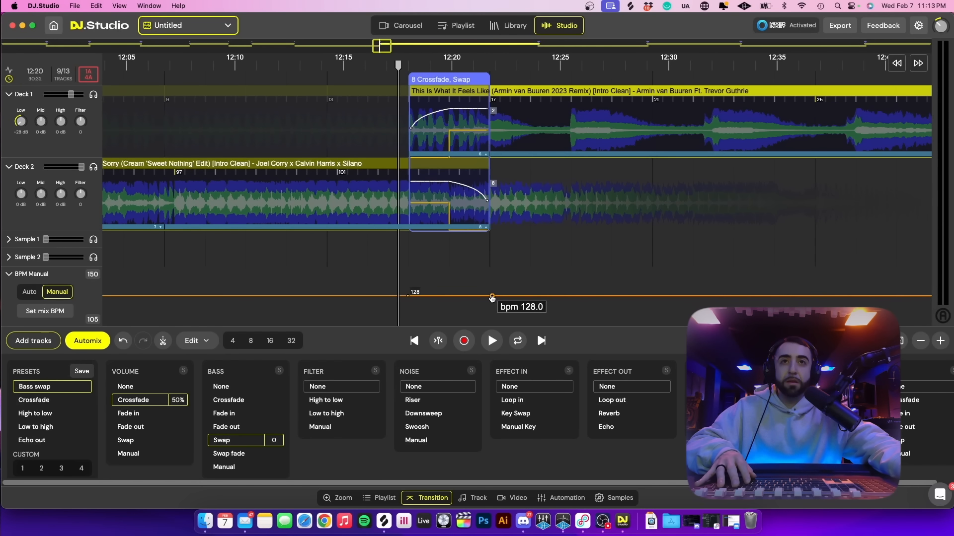
drag(490, 297, 490, 296)
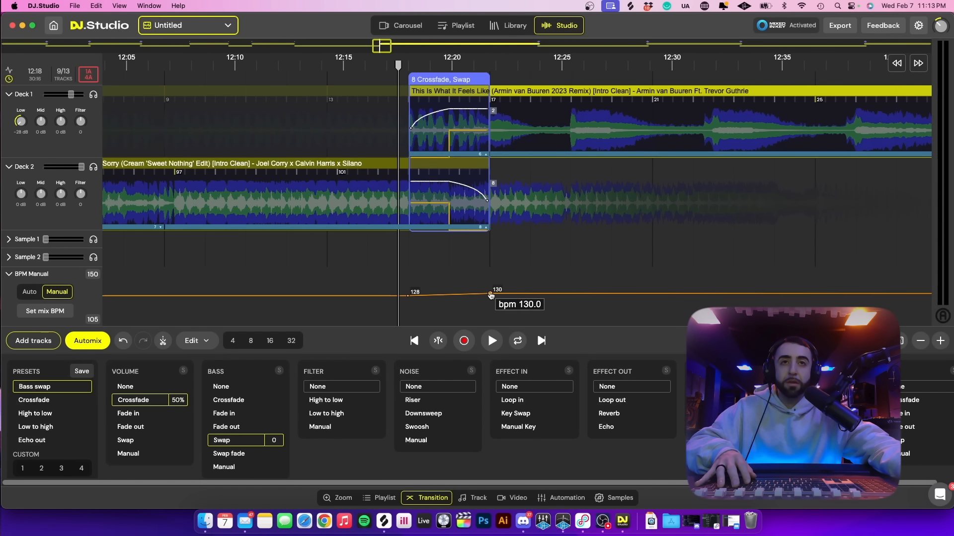
- Play the eighth crossfade from about 12:16 into "This Is What It Feels Like" and stop at about 12:31
click(365, 66)
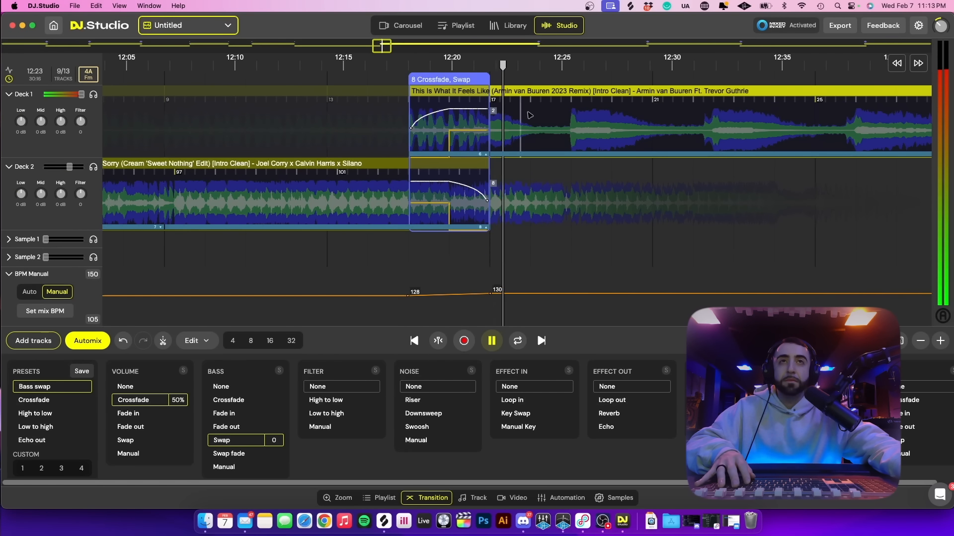
scroll(530, 116, down, 5)
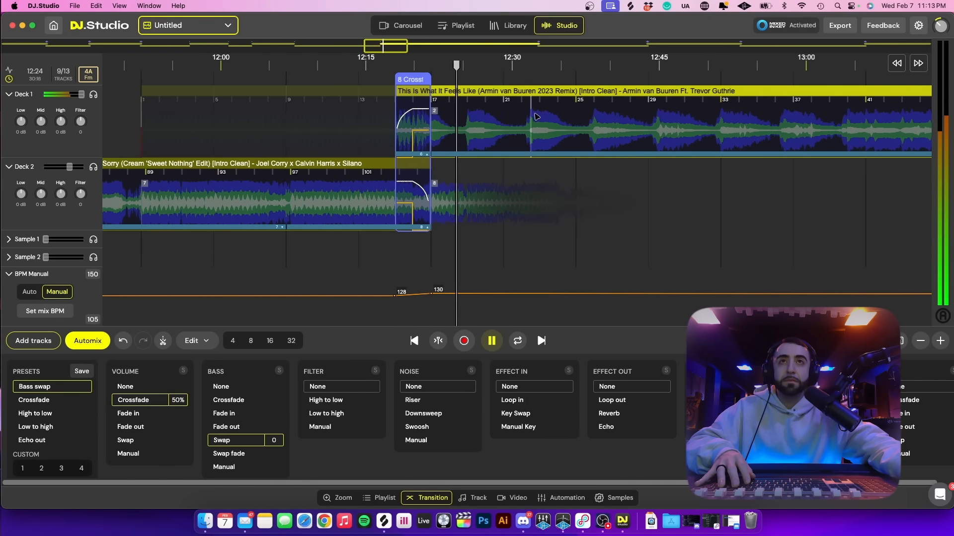
click(539, 118)
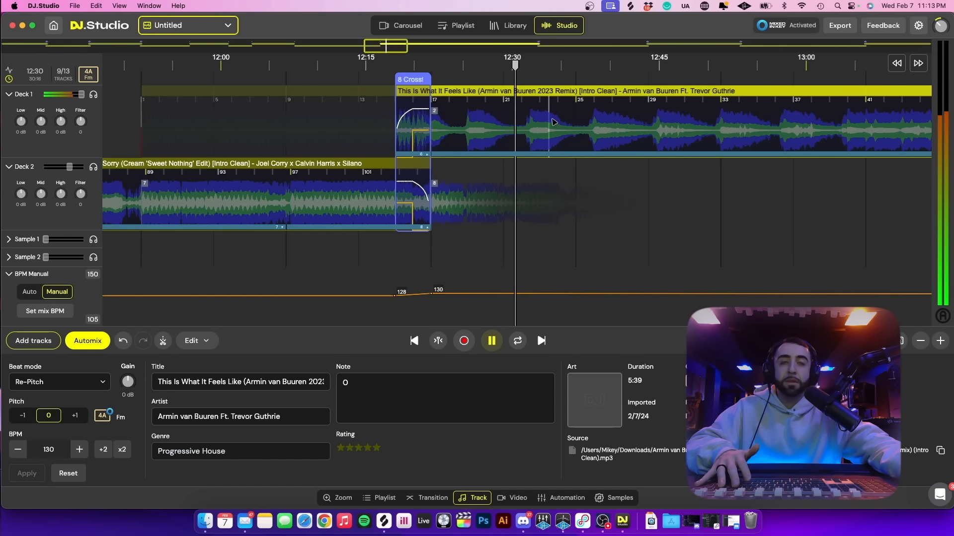
key(space)
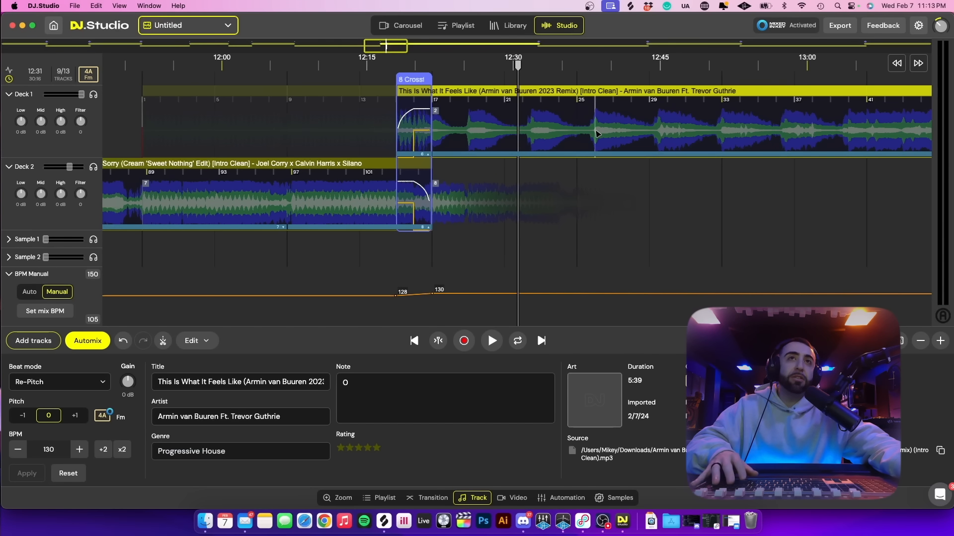
- Play "This Is What It Feels Like" from about 12:37 to 12:41 to find where its intro section can be cut
click(579, 68)
key(space)
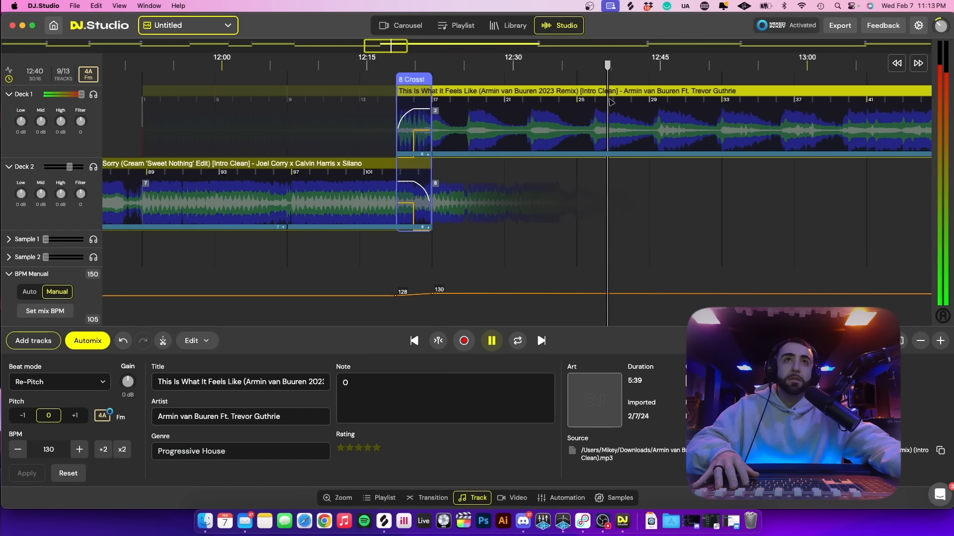
key(space)
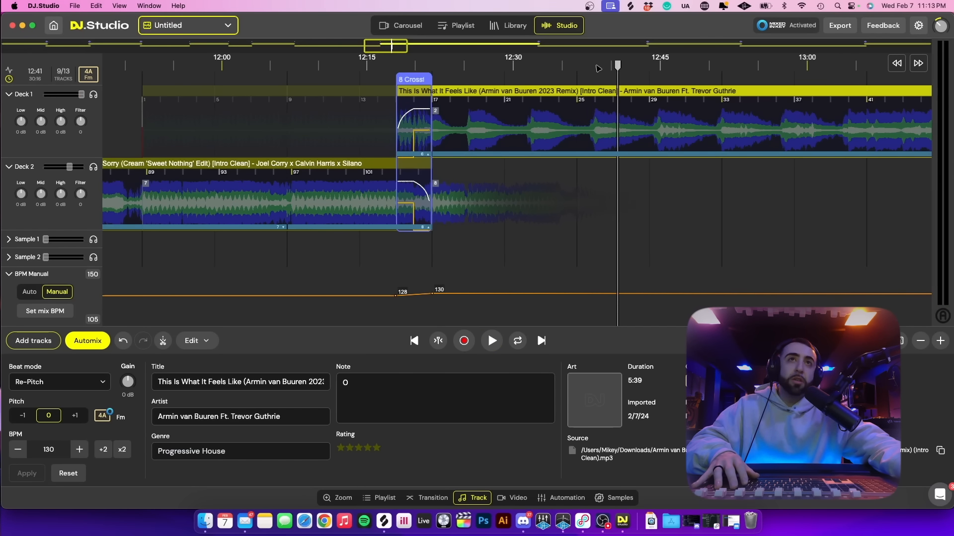
- Split "This Is What It Feels Like" at bar 26, about 12:38, and at bar 17, the end of the eighth crossfade
scroll(601, 124, up, 3)
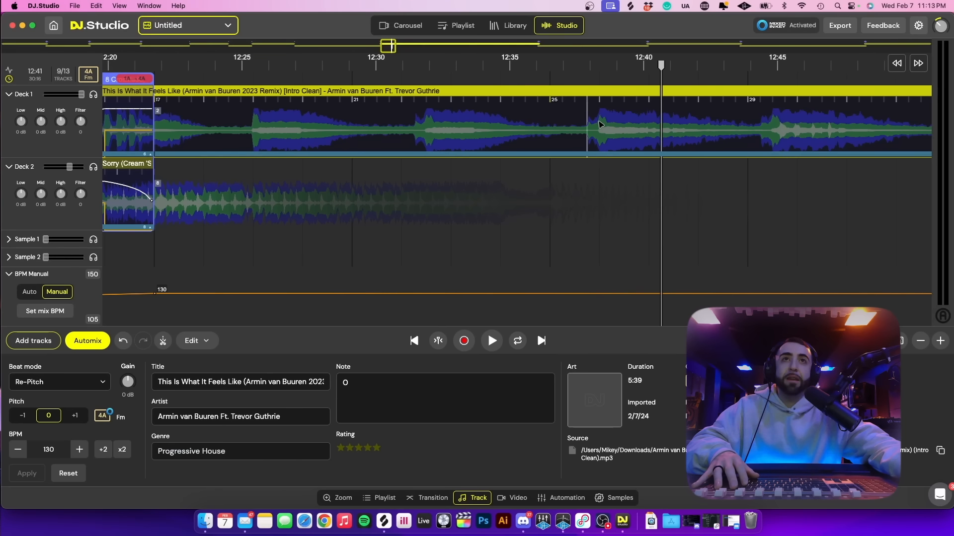
click(601, 66)
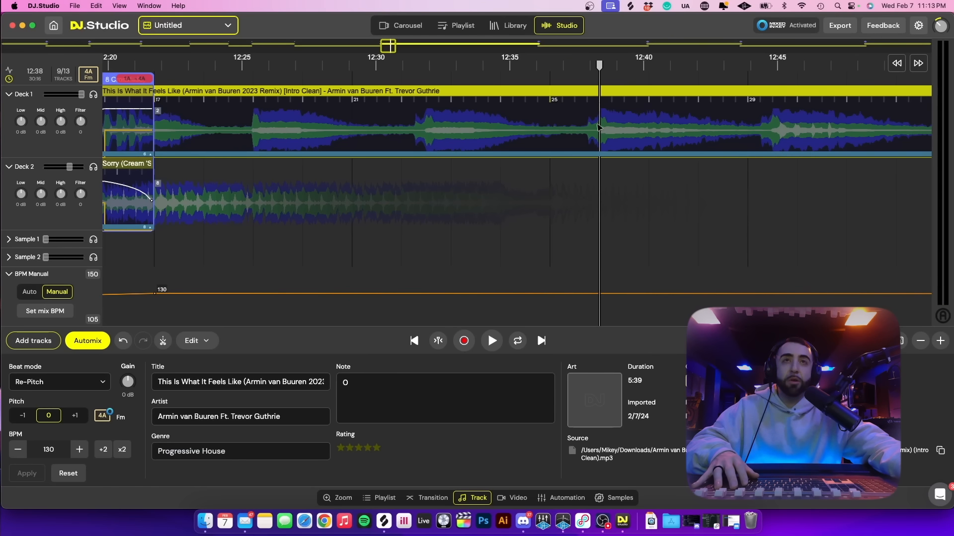
click(165, 343)
click(163, 66)
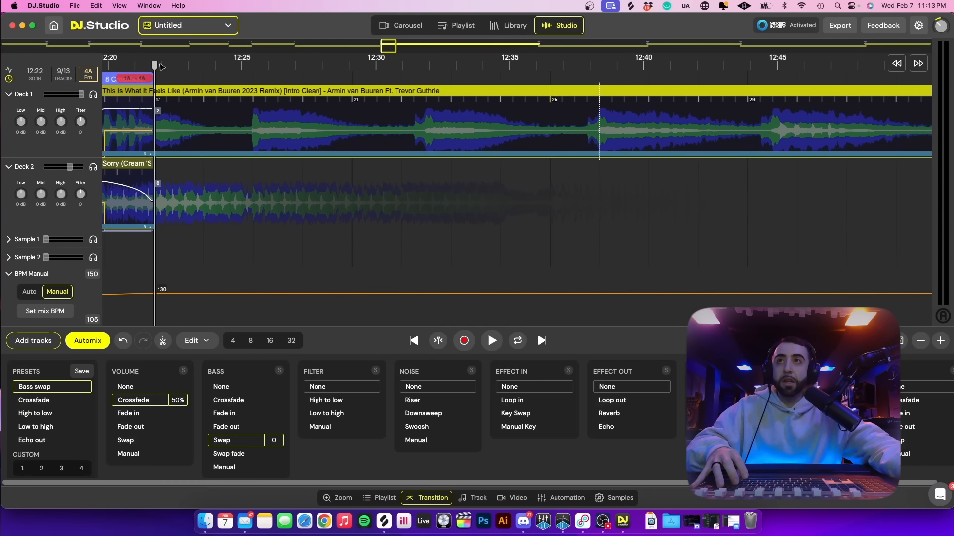
click(157, 129)
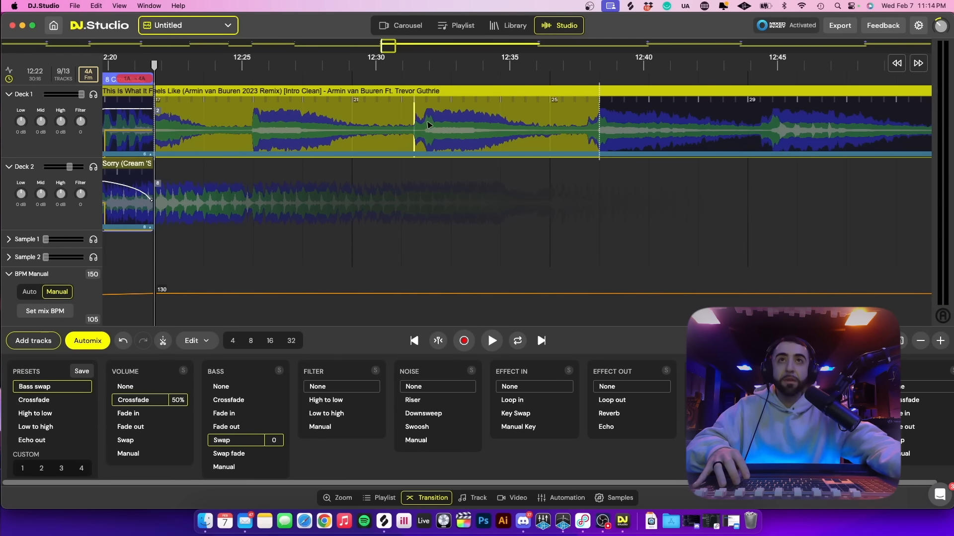
- Delete the section of "This Is What It Feels Like" between the cuts at bars 17 and 26
click(559, 64)
click(624, 112)
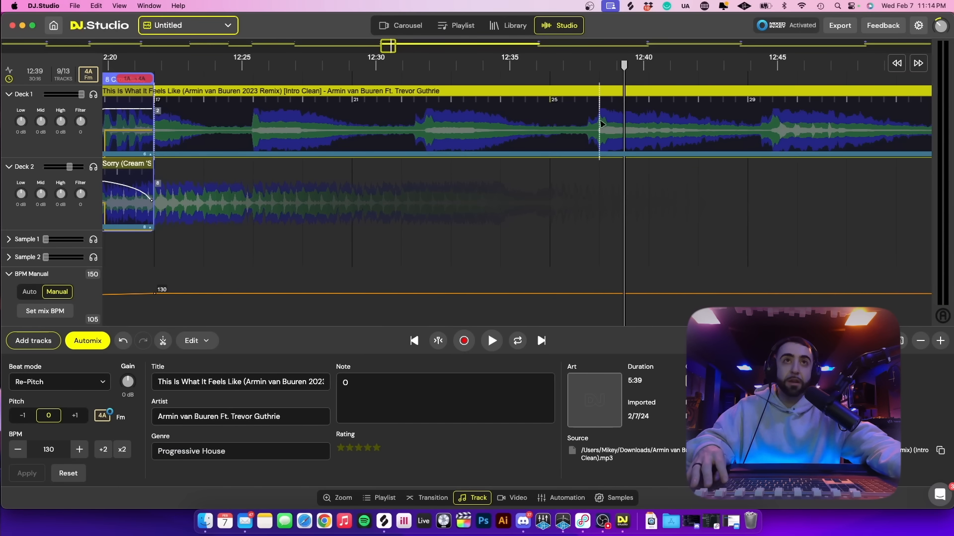
drag(585, 122, 173, 144)
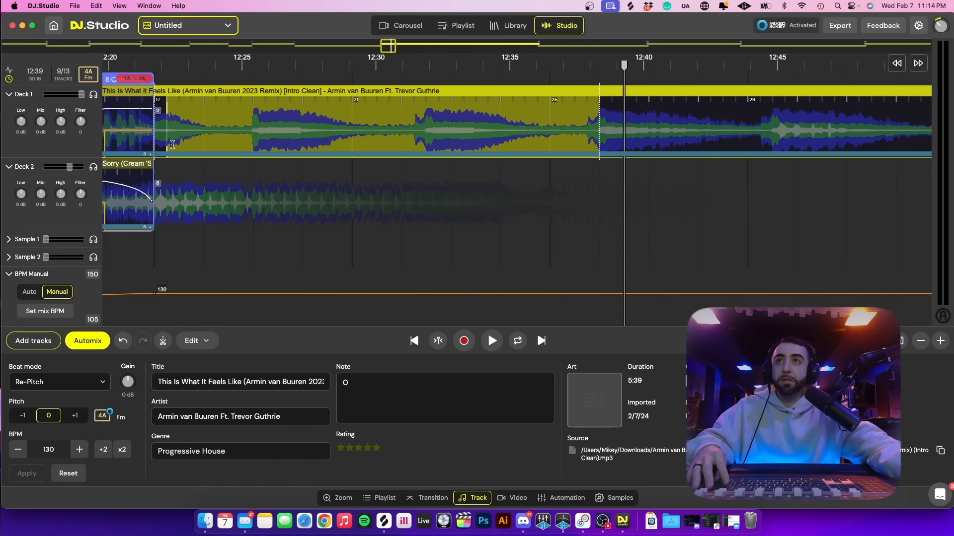
right_click(161, 144)
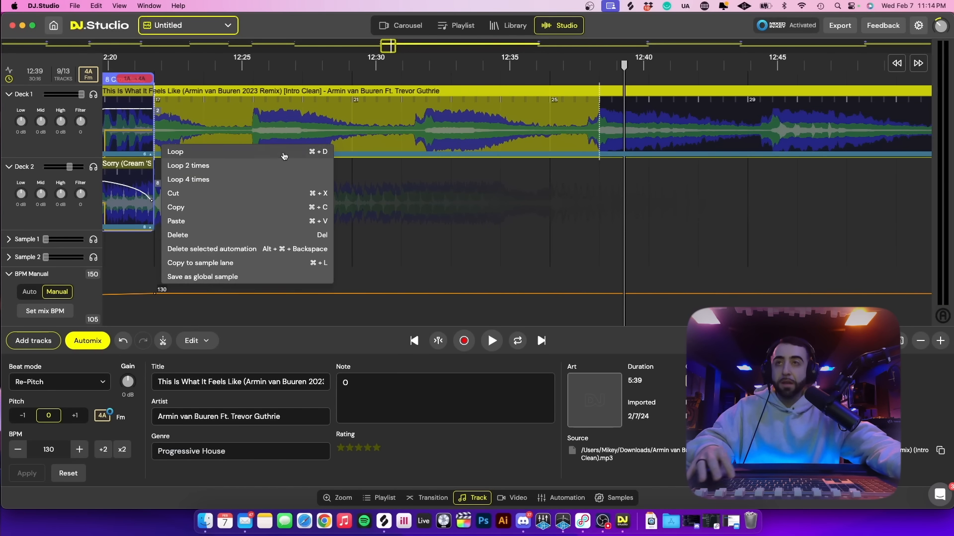
click(234, 235)
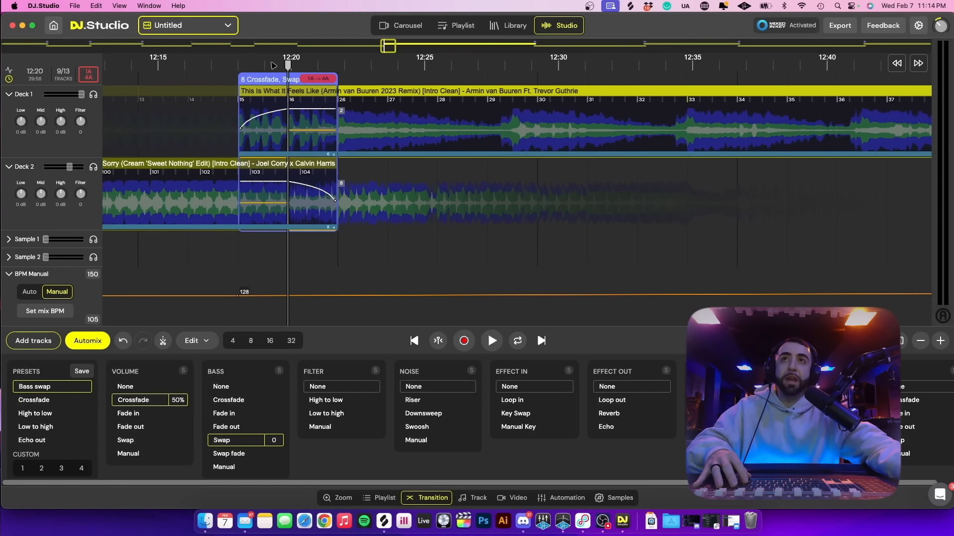
- Play the eighth crossfade across the cut from about 12:20 to 12:25, and move the 130 BPM tempo point to the crossfade's end
key(space)
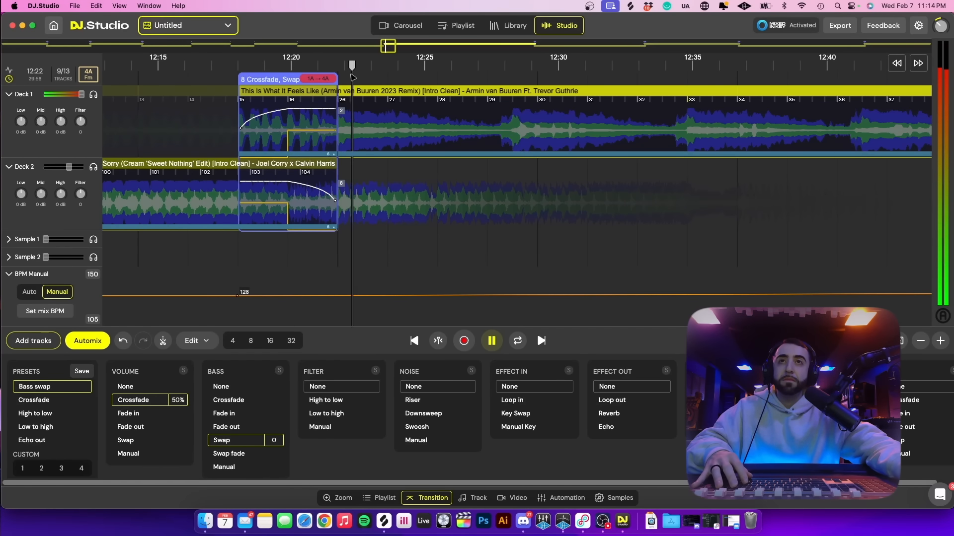
scroll(530, 162, down, 5)
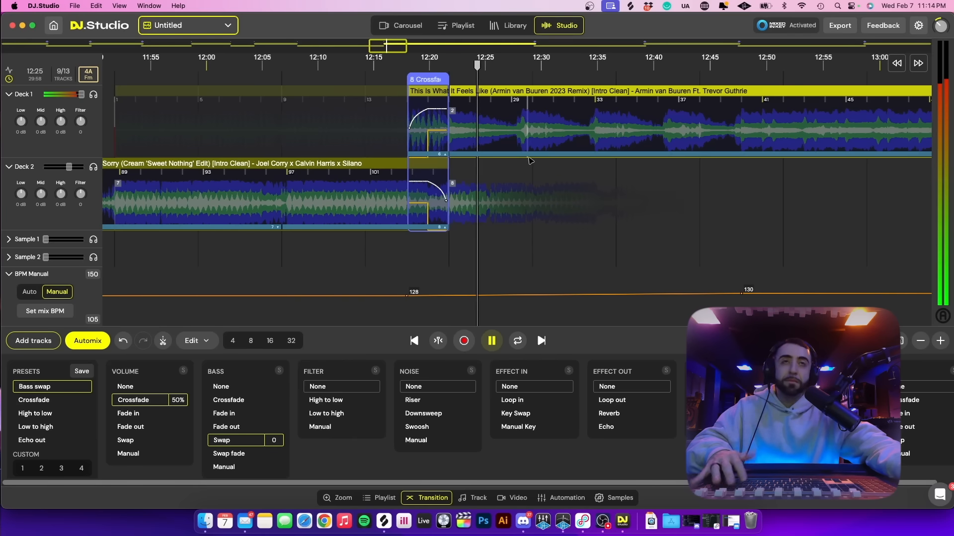
key(space)
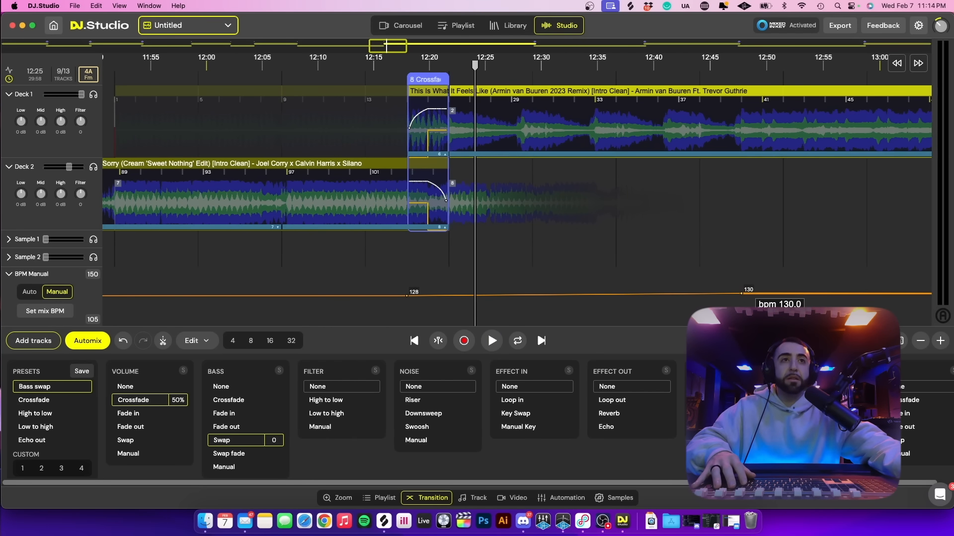
drag(742, 295, 447, 296)
- Sample "This Is What It Feels Like" at several points from about 12:47 to 14:42 to find a mix-out point, and stop at 14:30
click(733, 89)
key(space)
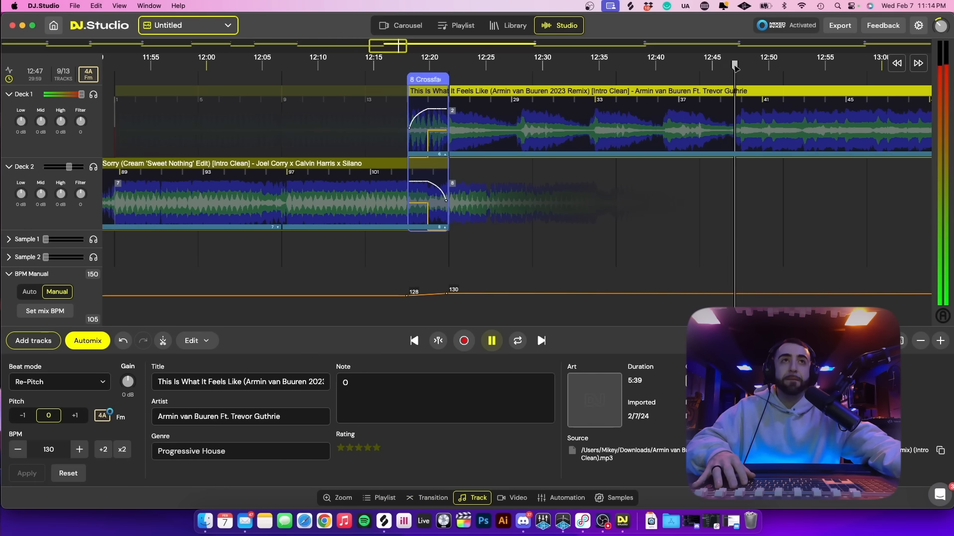
click(490, 65)
click(542, 65)
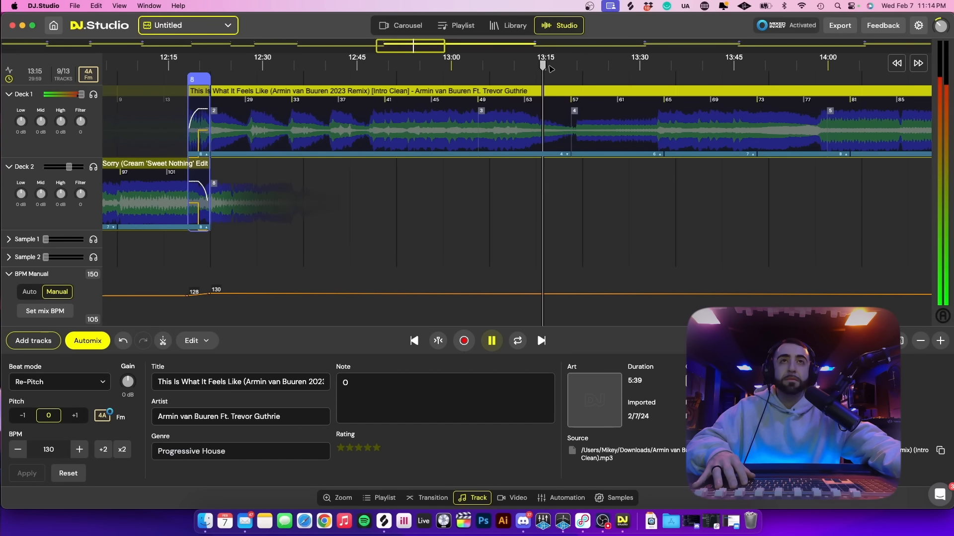
click(575, 65)
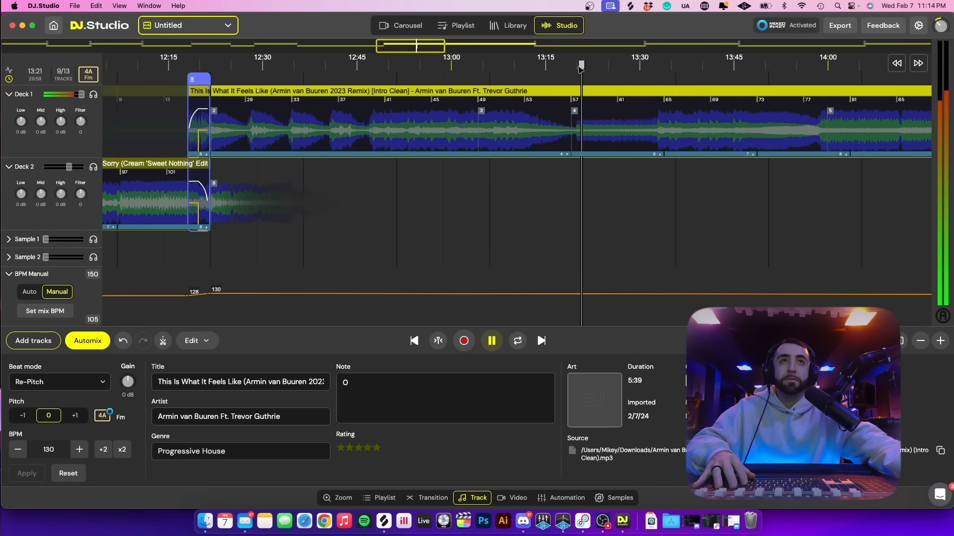
click(647, 65)
scroll(499, 84, right, 10)
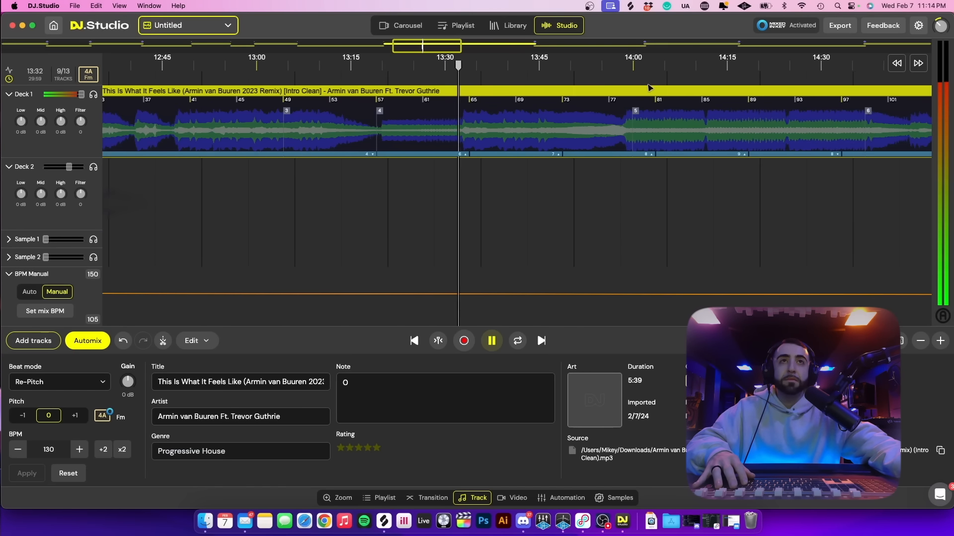
scroll(498, 84, down, 5)
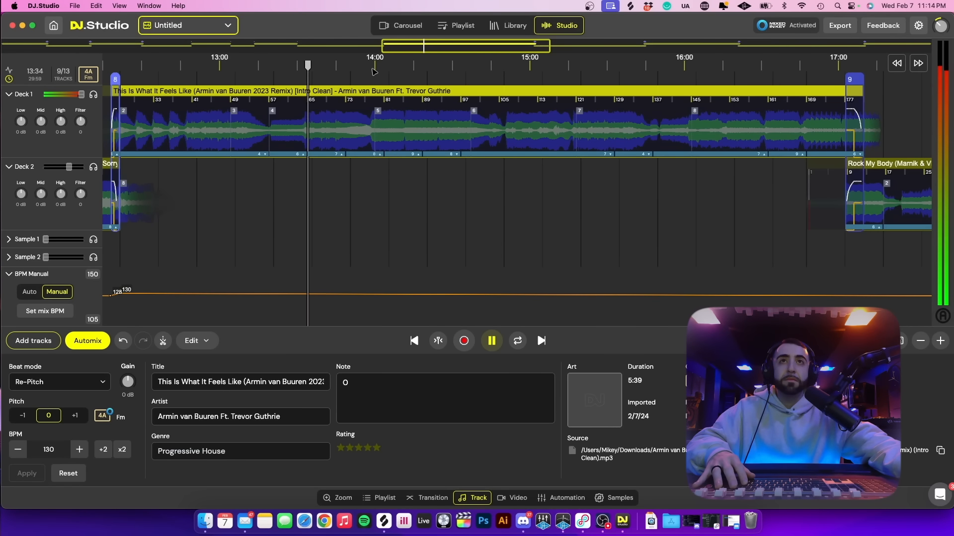
click(379, 69)
click(437, 67)
click(453, 64)
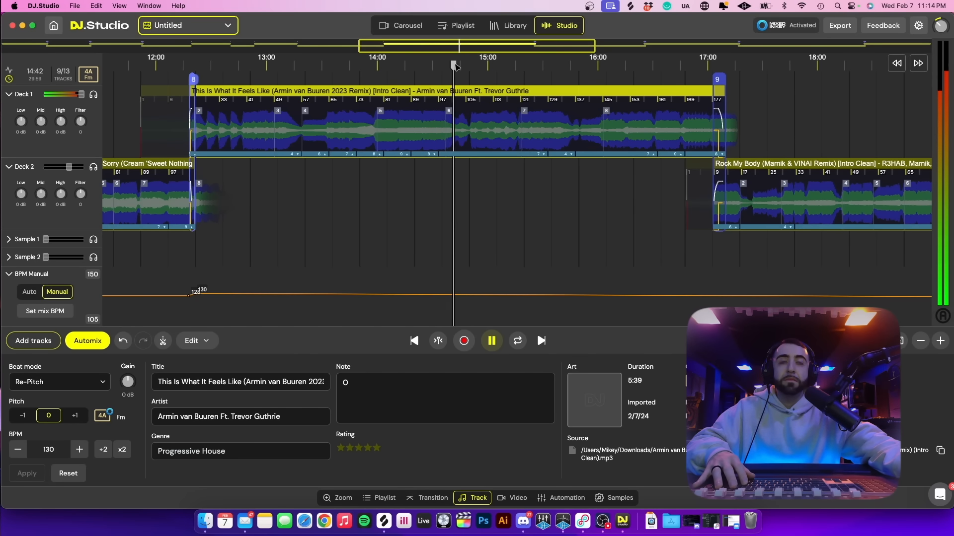
click(472, 64)
click(432, 65)
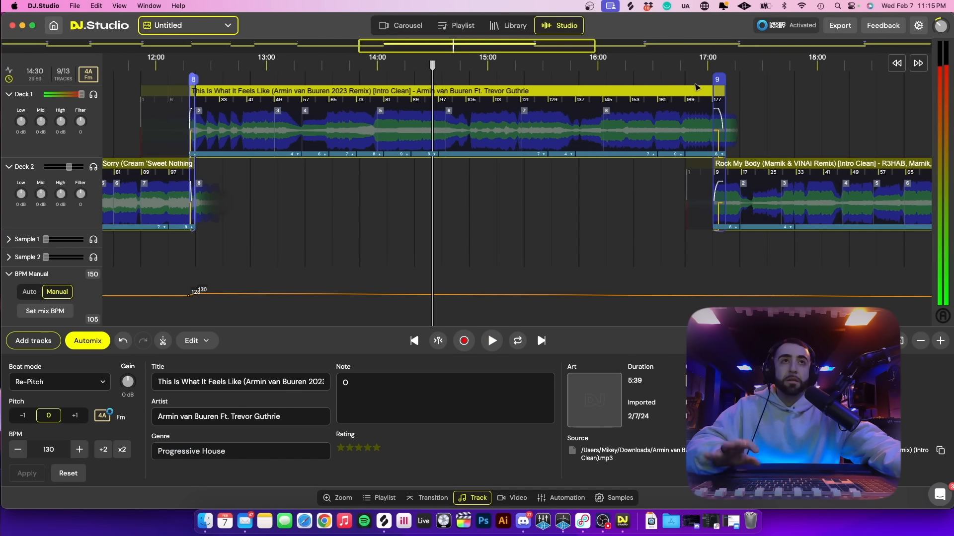
key(space)
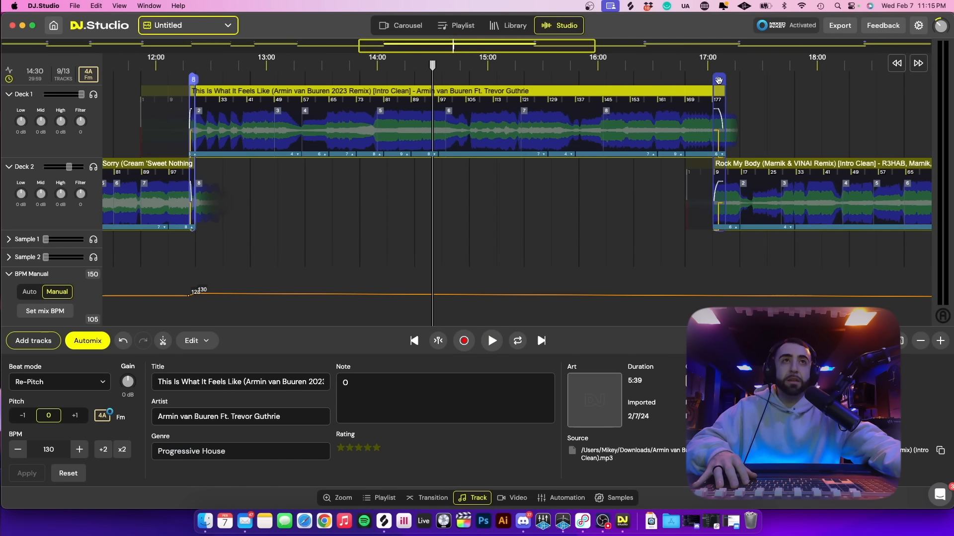
- Try to move the ninth crossfade, with "Rock My Body", from the end of "This Is What It Feels Like" to about 14:30
drag(719, 80, 433, 86)
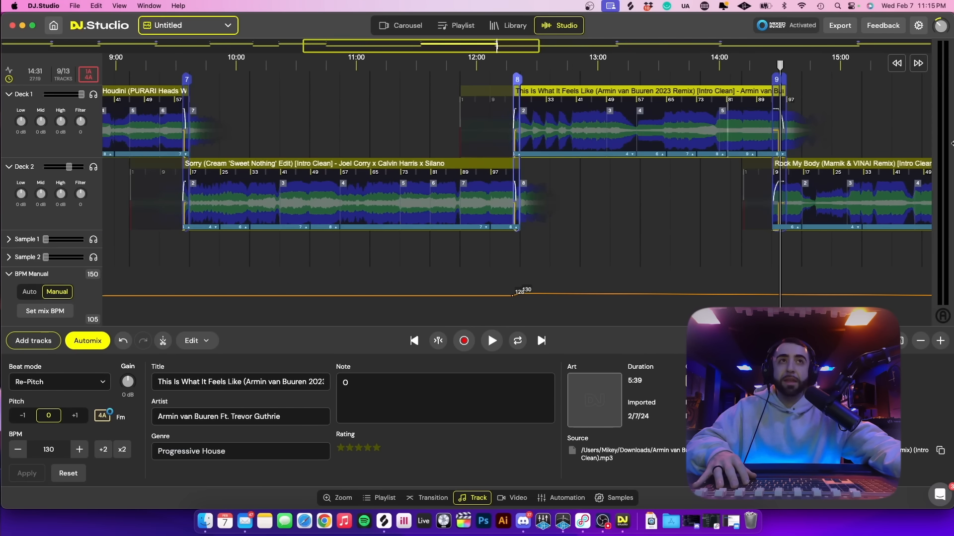
scroll(850, 128, up, 10)
scroll(501, 94, left, 3)
drag(360, 80, 398, 83)
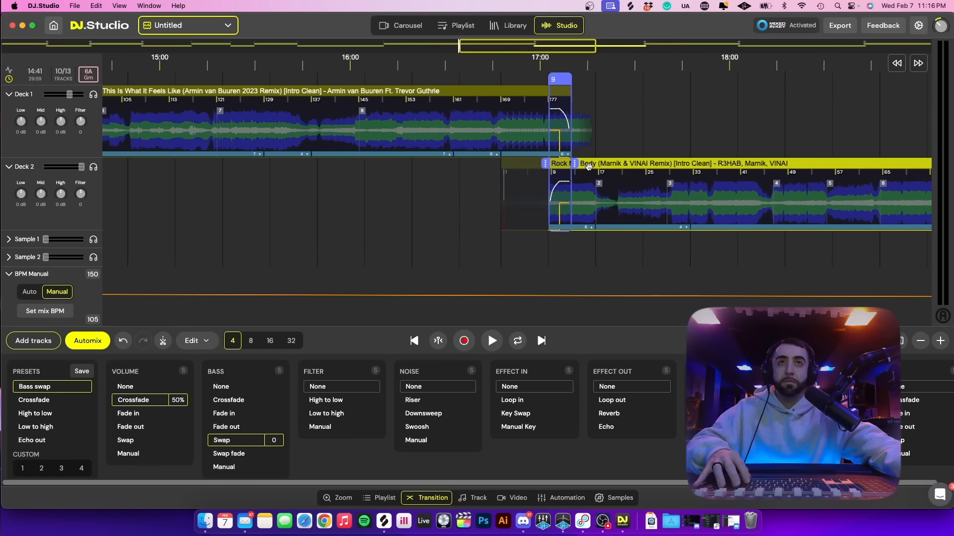
scroll(574, 159, down, 4)
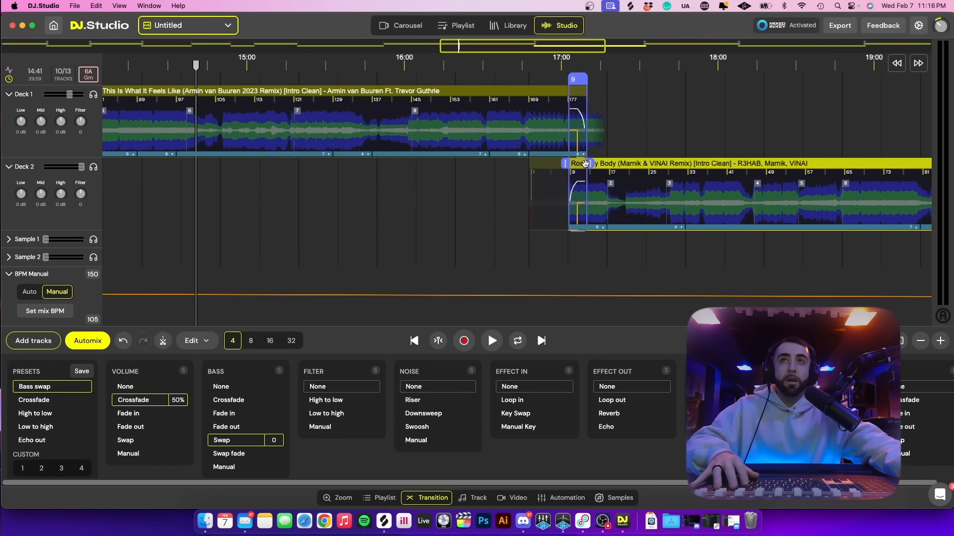
- Play "This Is What It Feels Like" from about 14:35, stop at 14:38, and examine the playhead's alignment with the beat after cue 6
click(233, 75)
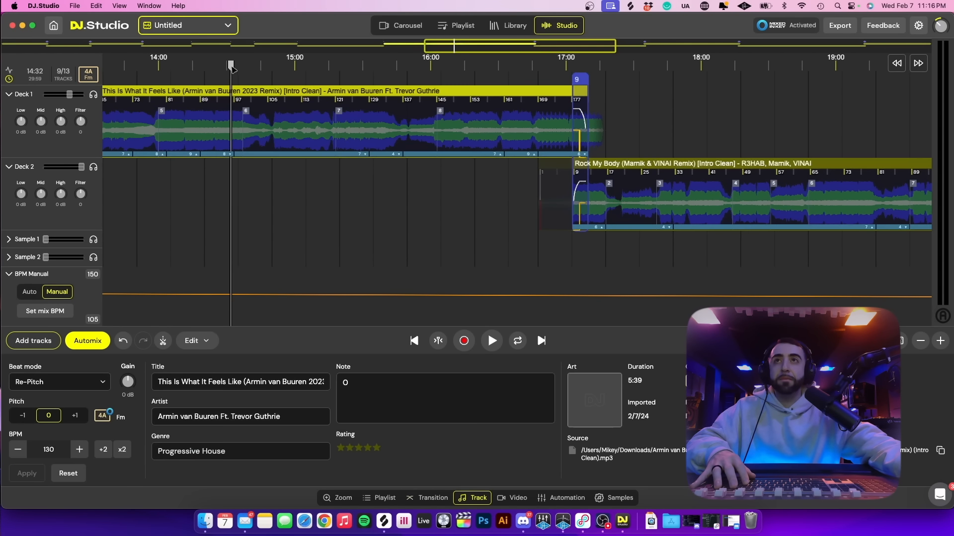
scroll(236, 77, up, 5)
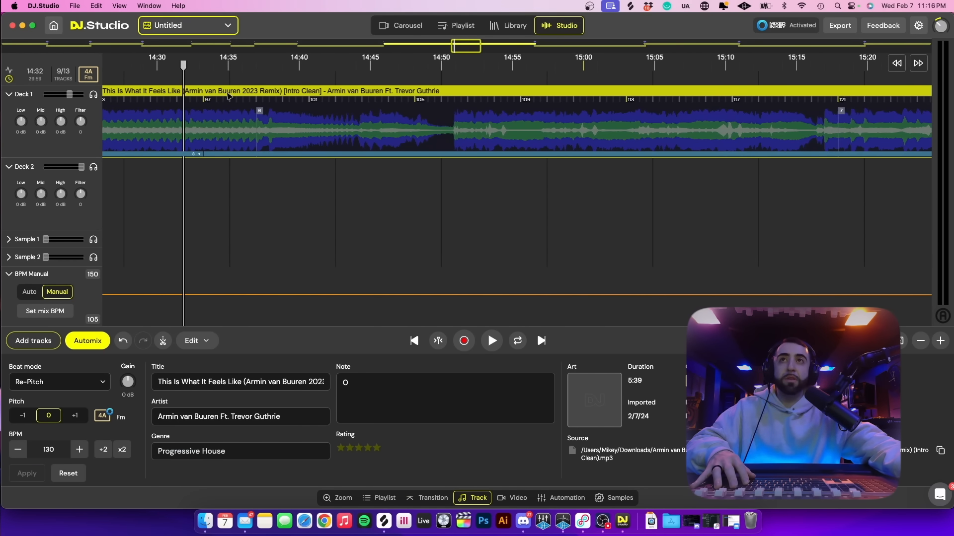
click(233, 67)
key(space)
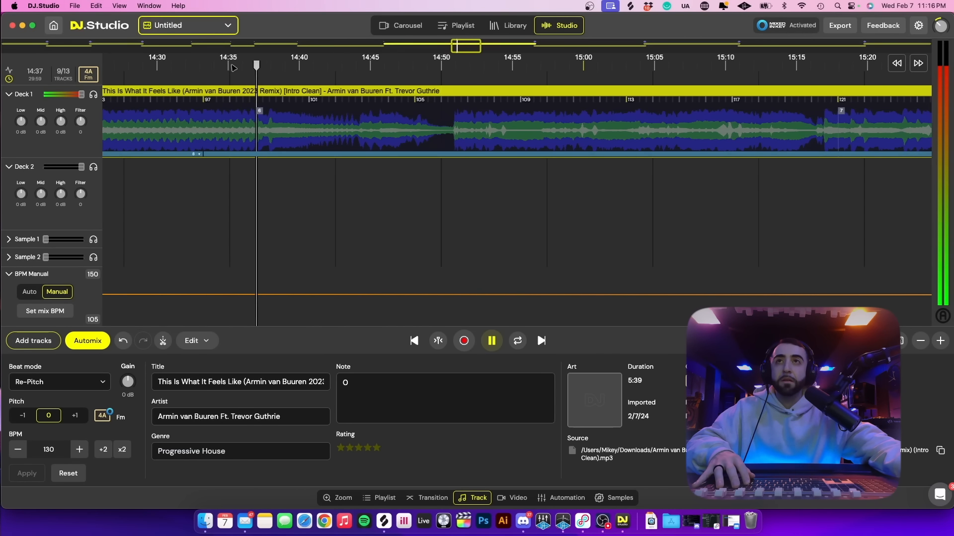
key(space)
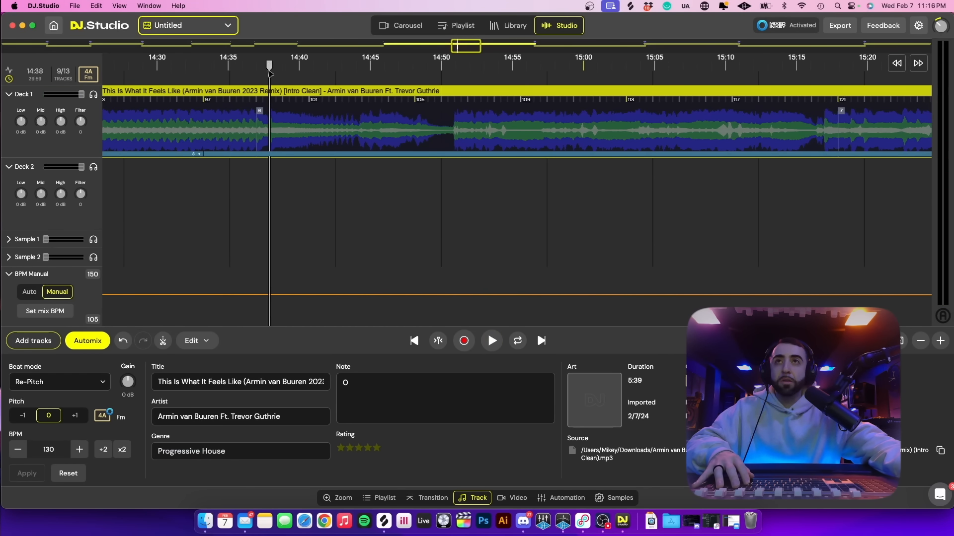
scroll(270, 134, up, 5)
scroll(272, 137, up, 2)
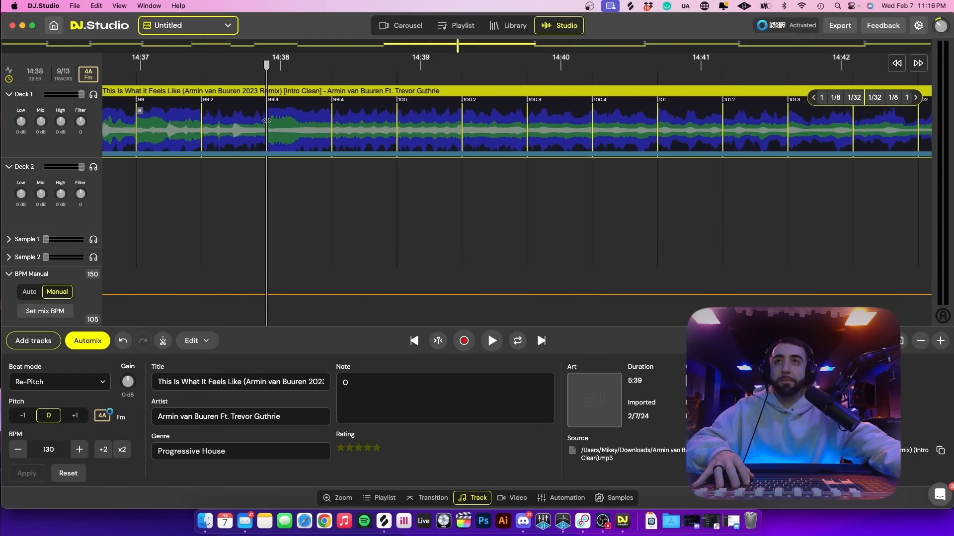
scroll(267, 122, down, 2)
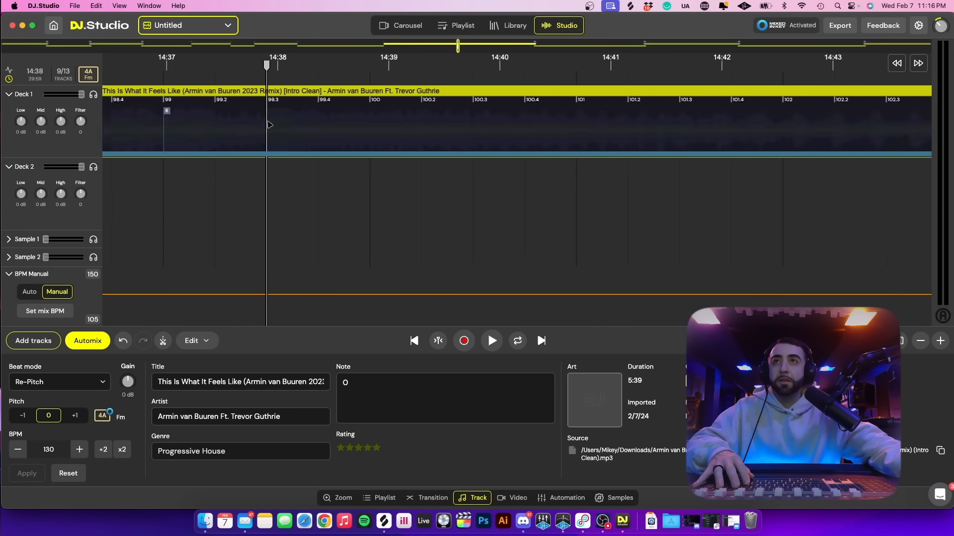
- Move the ninth crossfade, with "Rock My Body", so that it ends at the playhead at 14:38
scroll(267, 124, down, 5)
scroll(267, 124, down, 3)
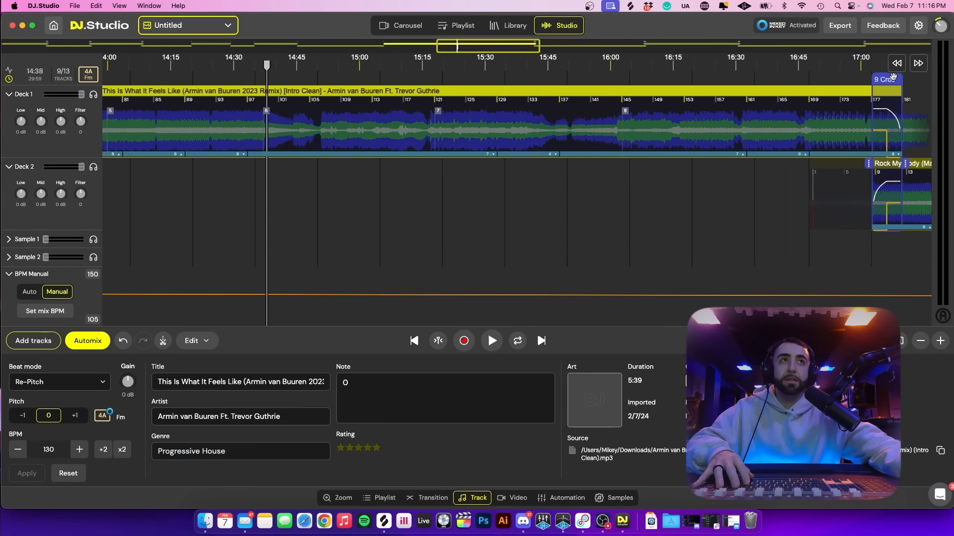
drag(894, 77, 258, 85)
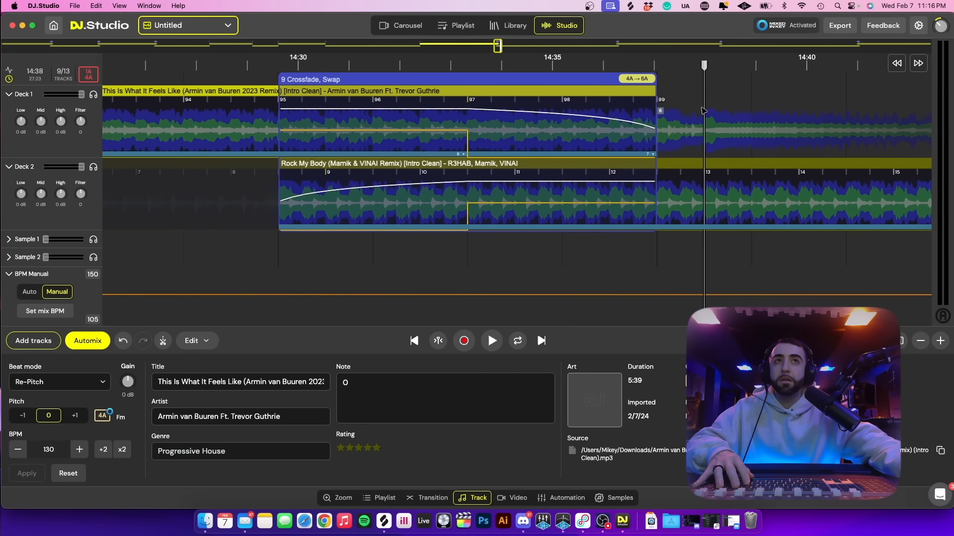
drag(608, 81, 656, 80)
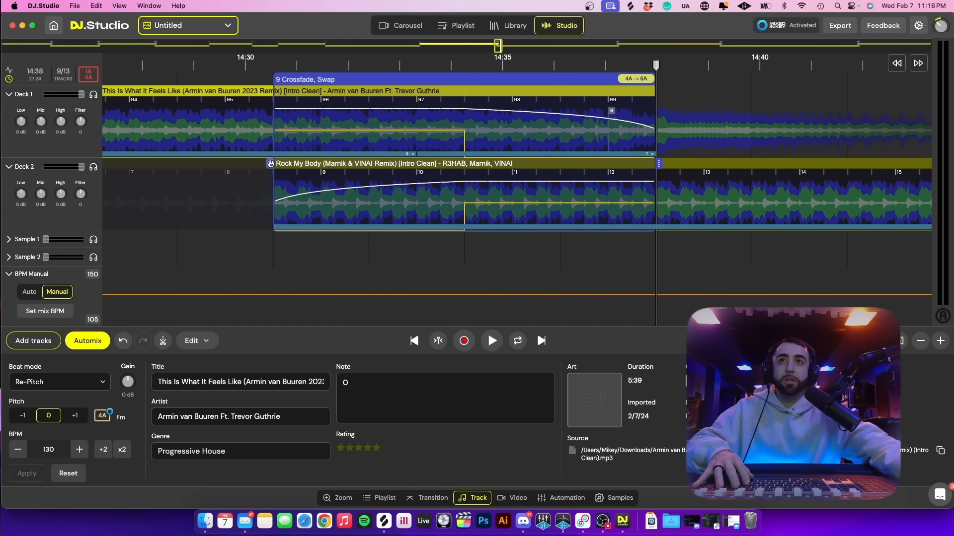
- Shorten the ninth crossfade to start at about 14:34, and apply the Crossfade preset to it
drag(270, 163, 477, 165)
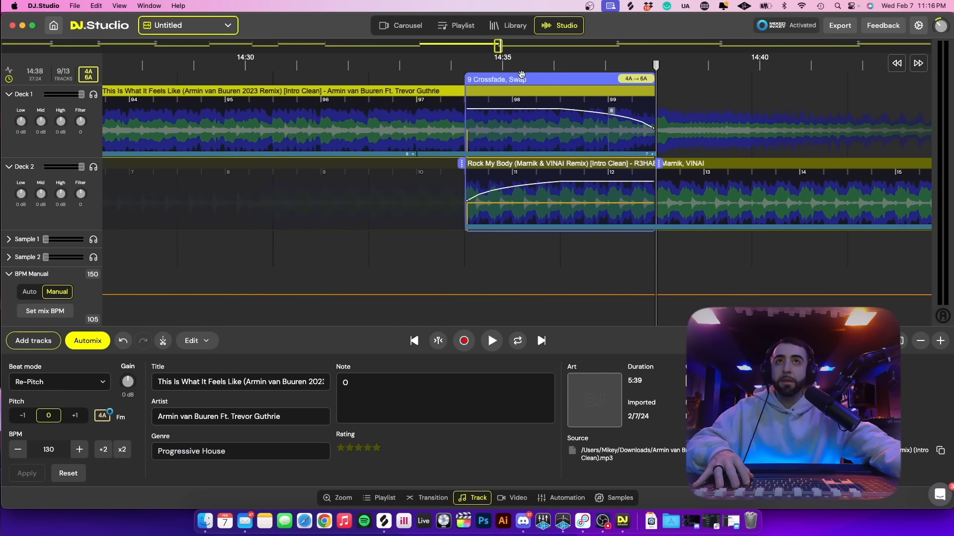
click(522, 74)
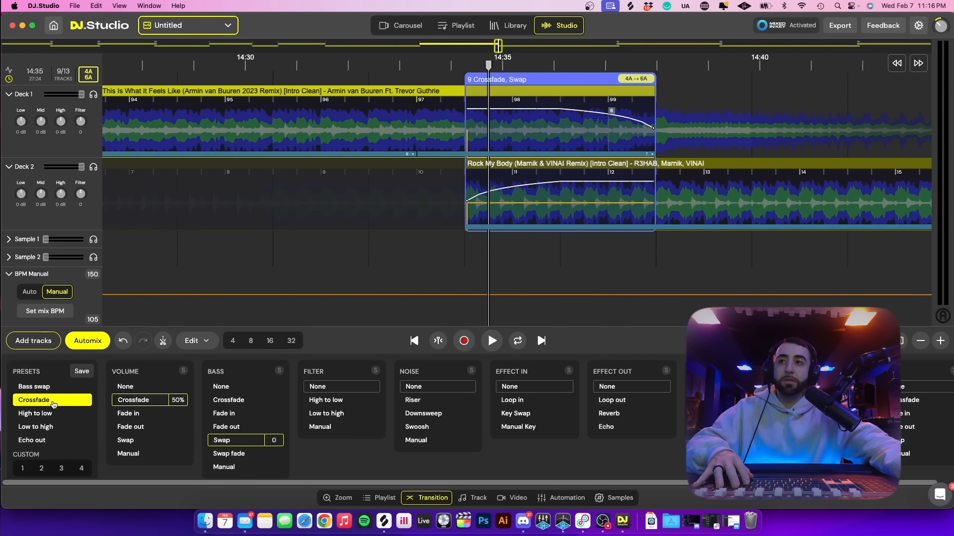
click(53, 400)
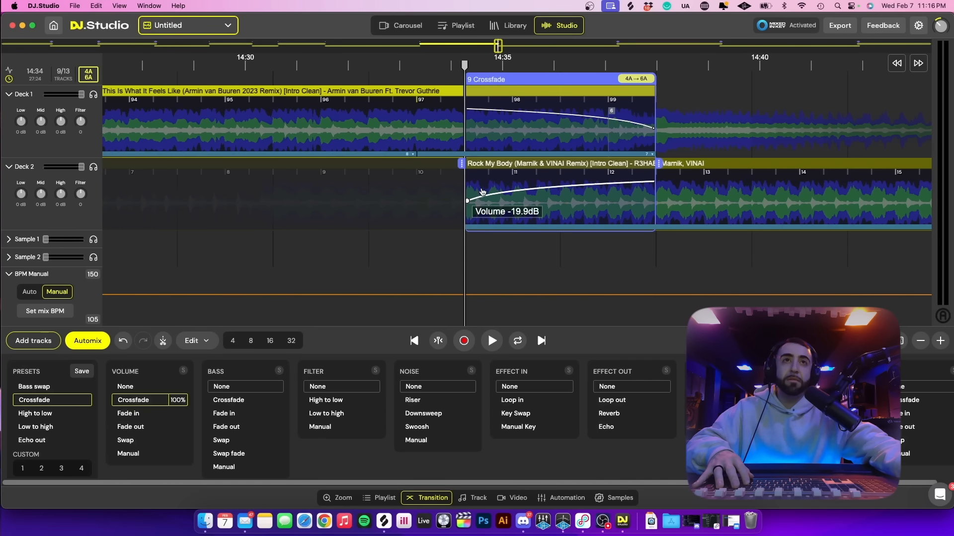
scroll(539, 188, down, 5)
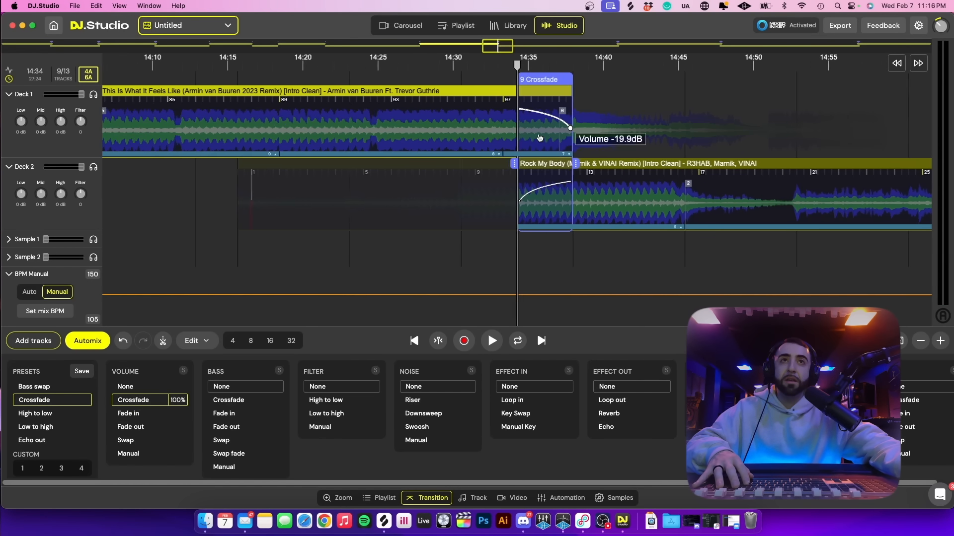
- Shift "Rock My Body" earlier so its cue 2 meets the ninth crossfade's end, and play the transition until 14:39
drag(724, 160, 624, 167)
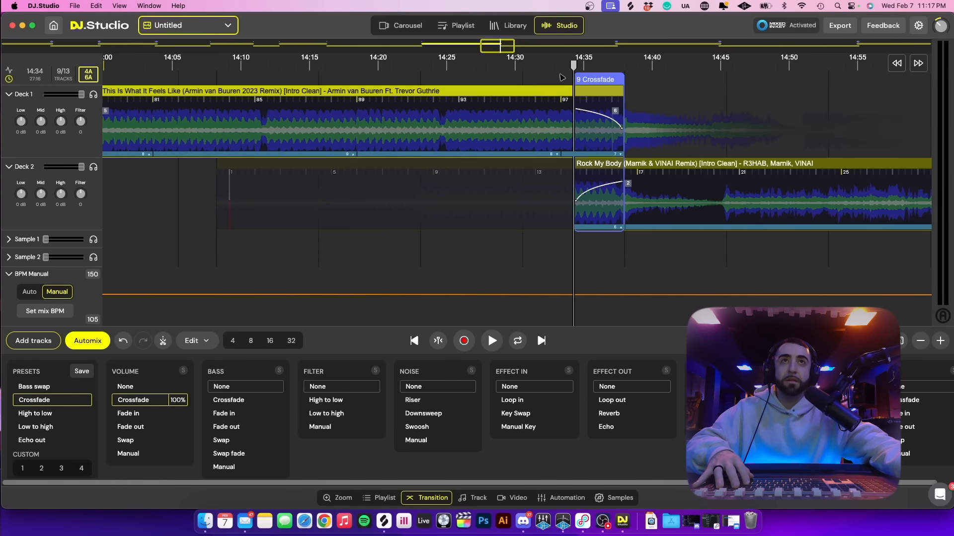
click(554, 65)
key(space)
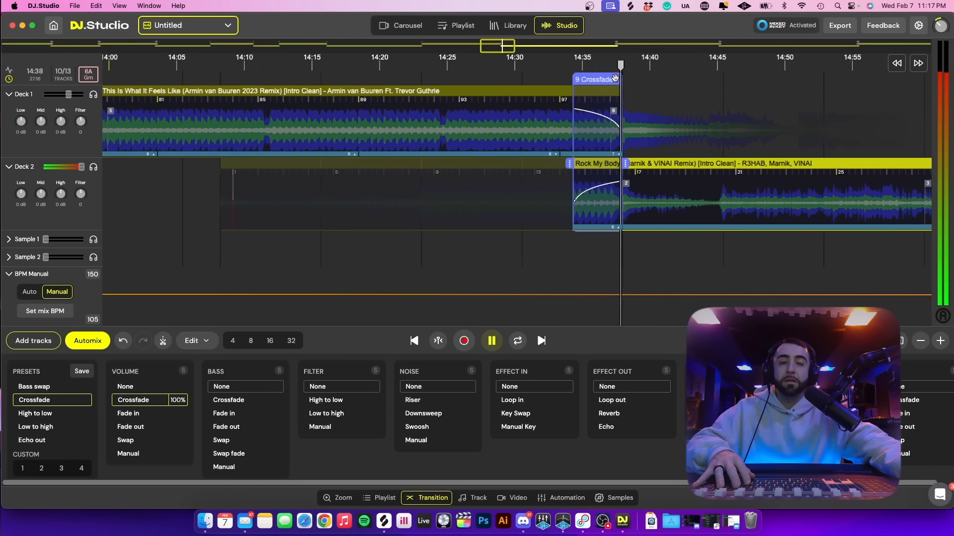
key(space)
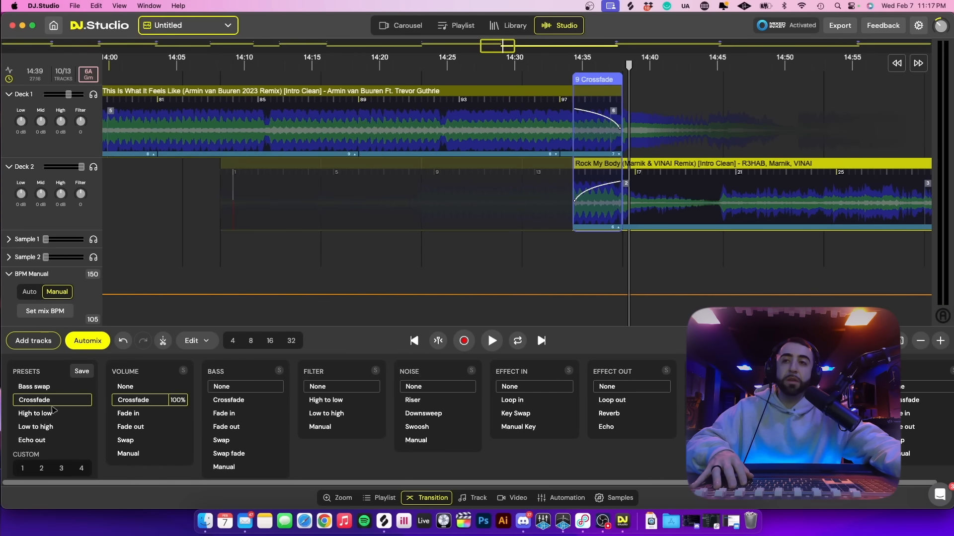
- Apply the Bass swap preset to the ninth transition, with its bass changed to Swap fade and the fade length B8
click(88, 418)
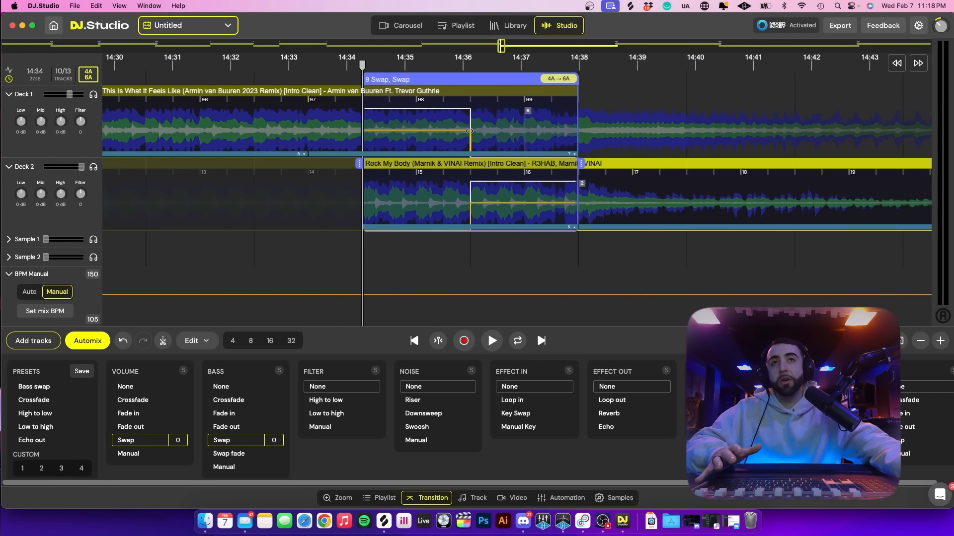
click(43, 392)
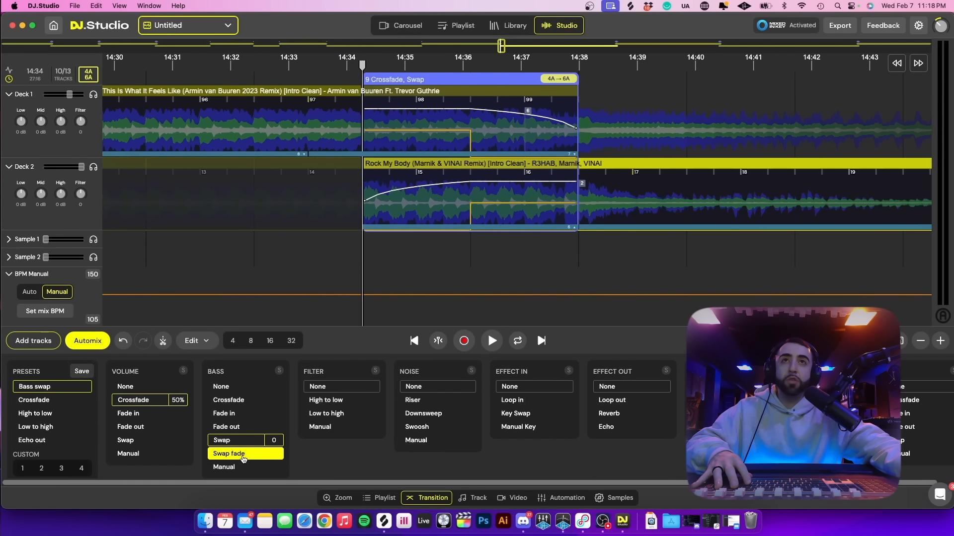
click(243, 454)
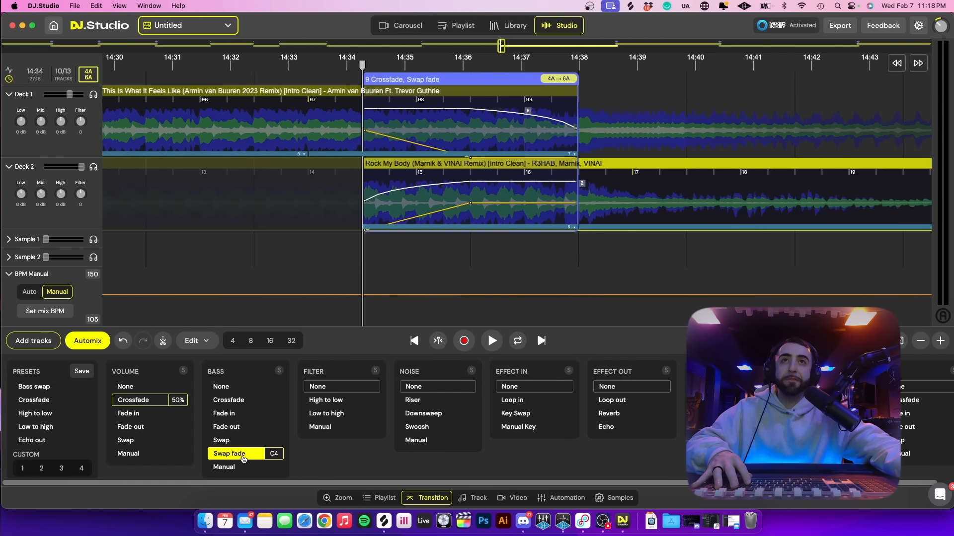
click(274, 454)
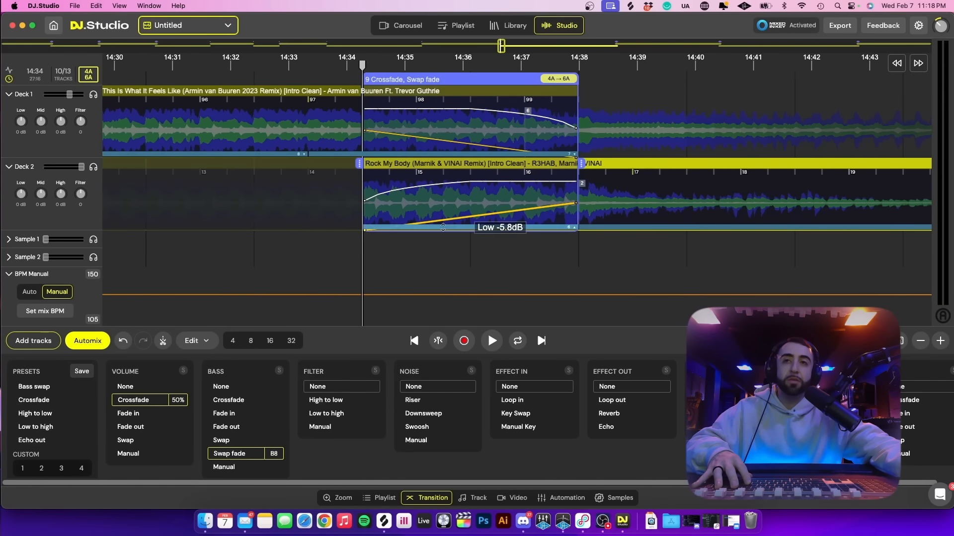
- Play the ninth transition from 14:33, stop at 14:39, and check how the bass swap fade sounds
click(309, 67)
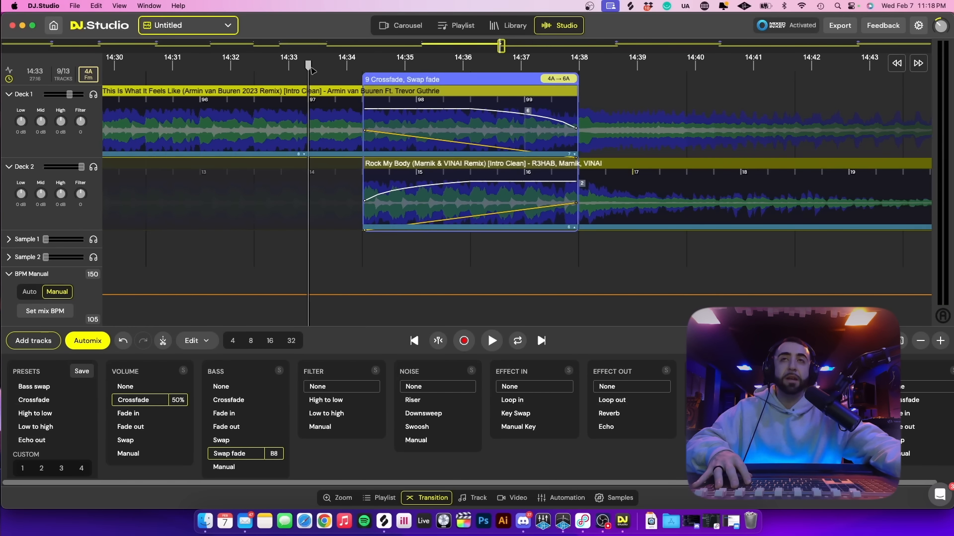
key(space)
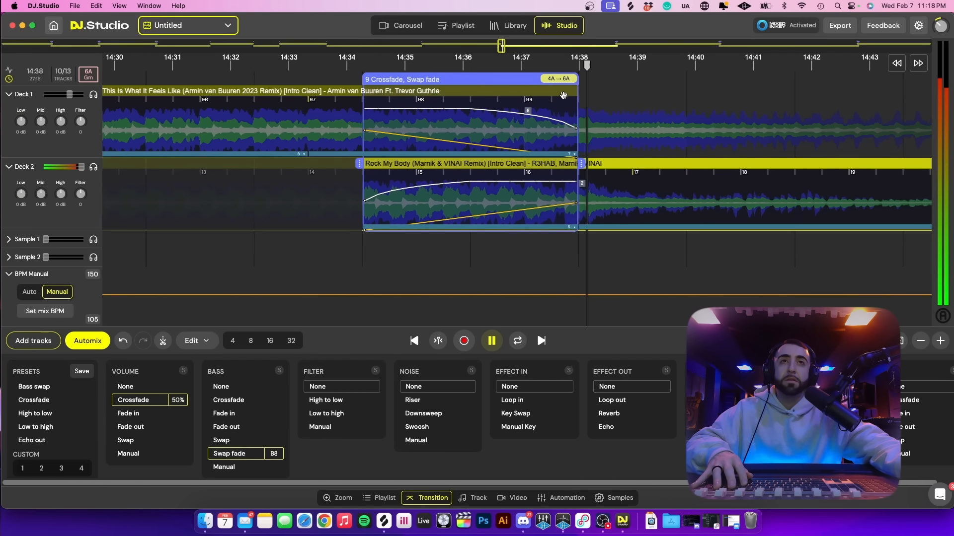
scroll(645, 101, down, 5)
key(space)
- Add a 130 BPM tempo point at the ninth crossfade's start and one of about 134 BPM at its end
scroll(647, 101, right, 5)
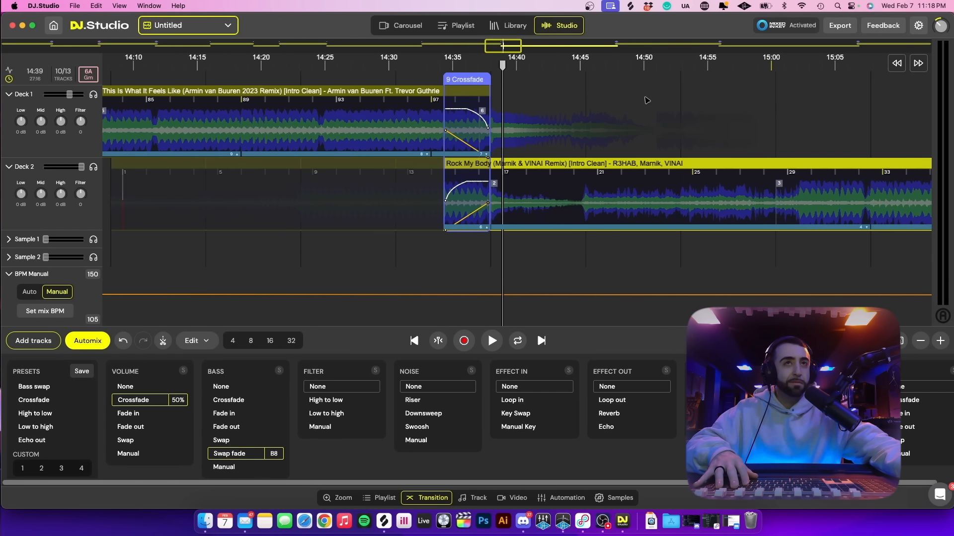
scroll(646, 101, right, 5)
scroll(645, 101, down, 5)
click(540, 107)
scroll(533, 123, up, 10)
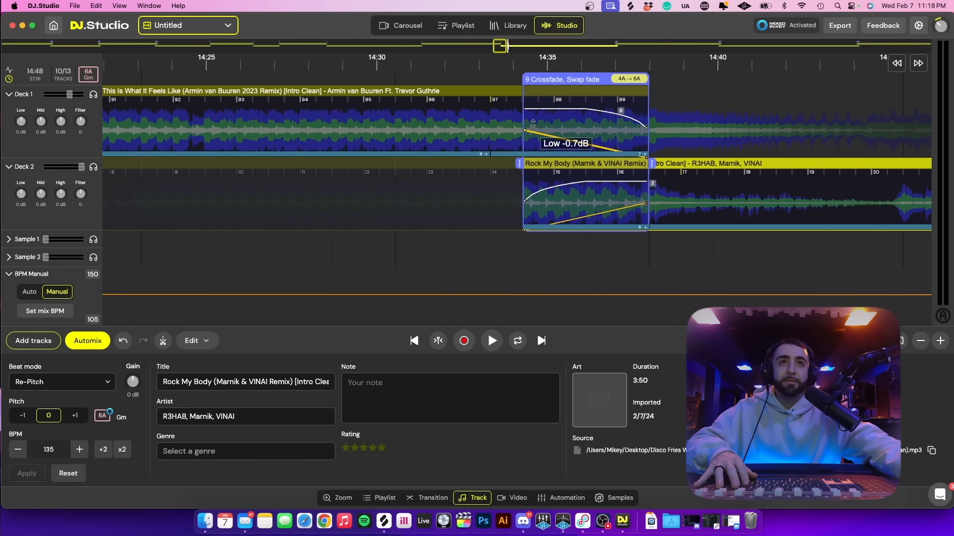
scroll(533, 123, right, 3)
drag(451, 296, 451, 295)
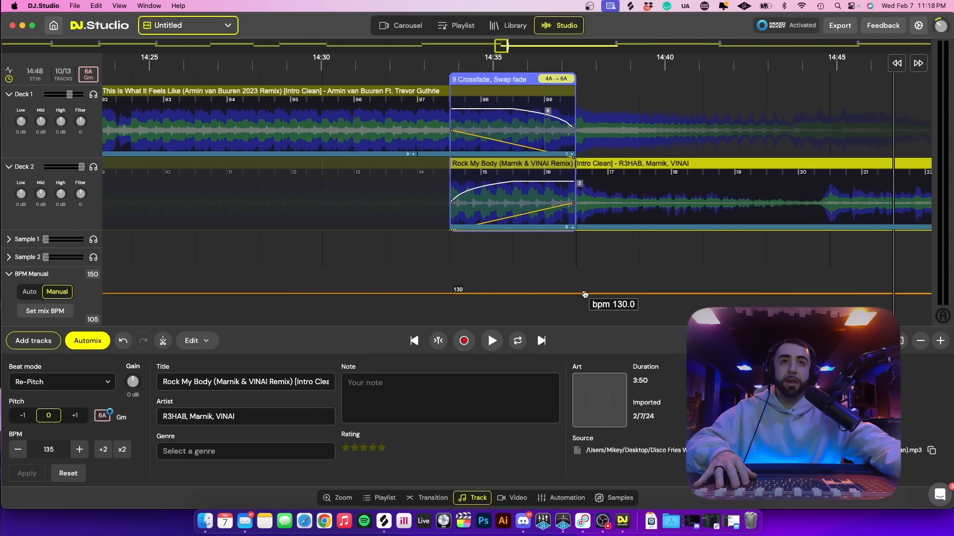
drag(578, 294, 578, 292)
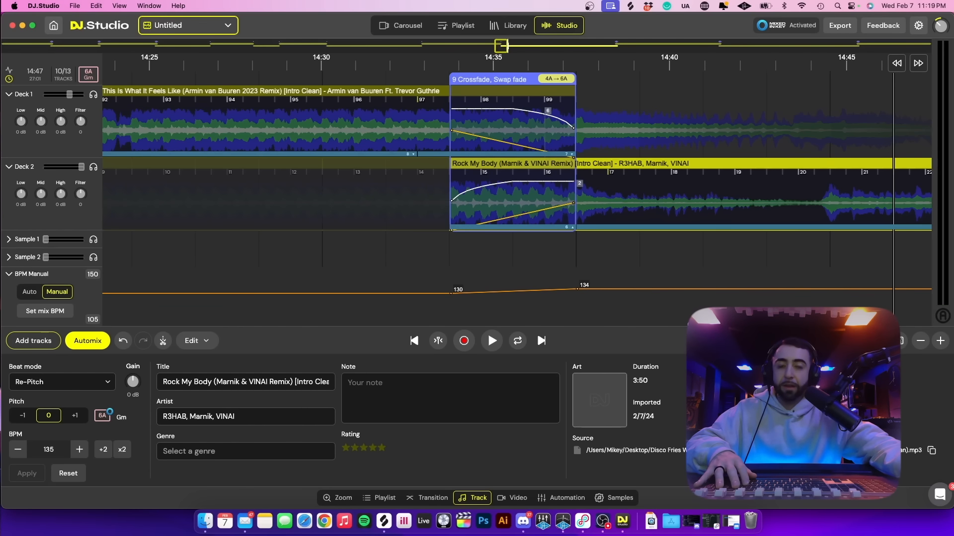
- Set the tempo point at the end of the ninth crossfade to 135 BPM
drag(577, 290, 577, 290)
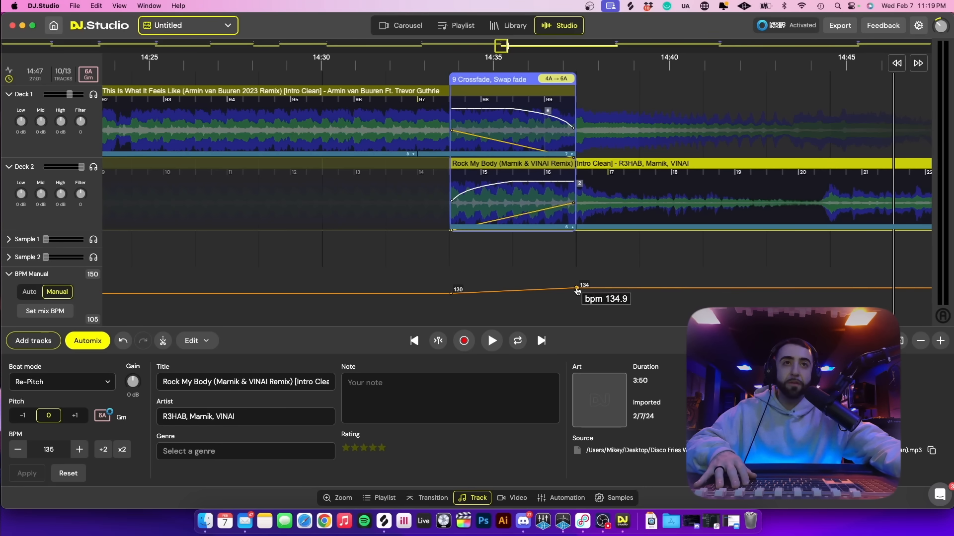
right_click(577, 290)
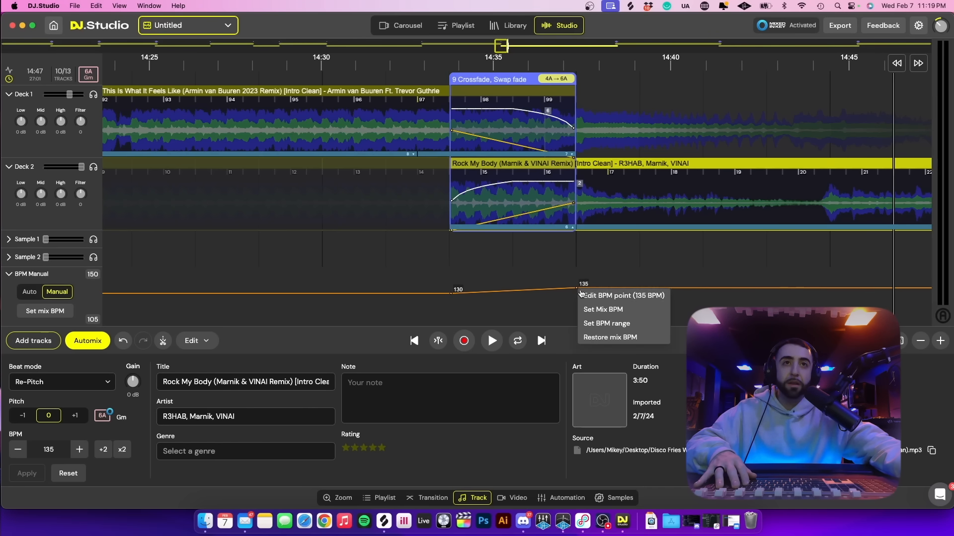
click(599, 291)
text(135)
key(Return)
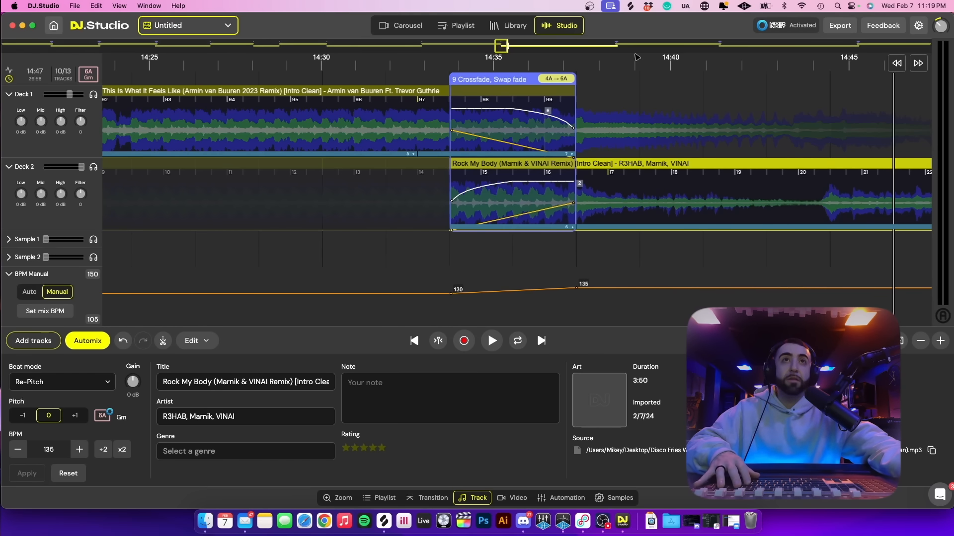
- Play the ninth transition from about 14:34 into "Rock My Body" and check the tempo ramp
scroll(621, 58, down, 3)
click(498, 66)
key(space)
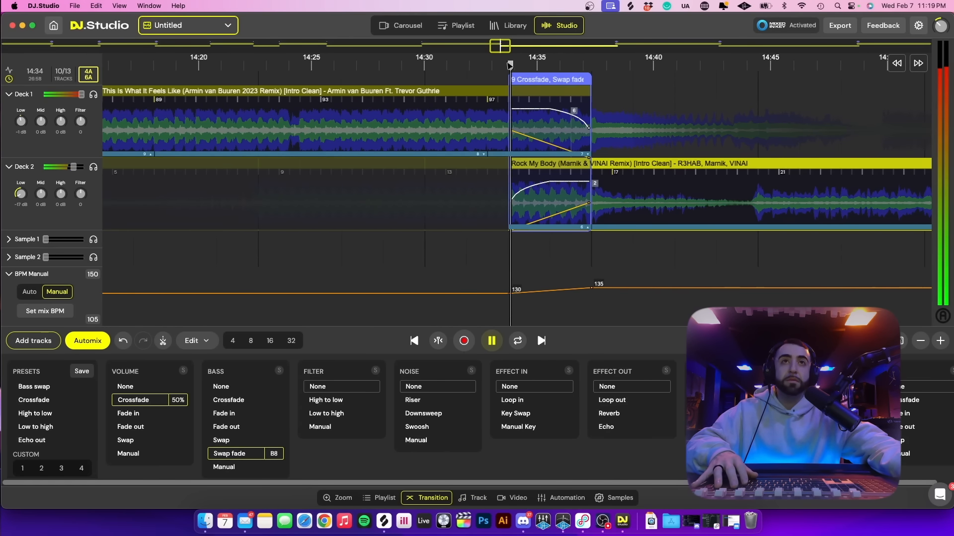
scroll(546, 74, down, 3)
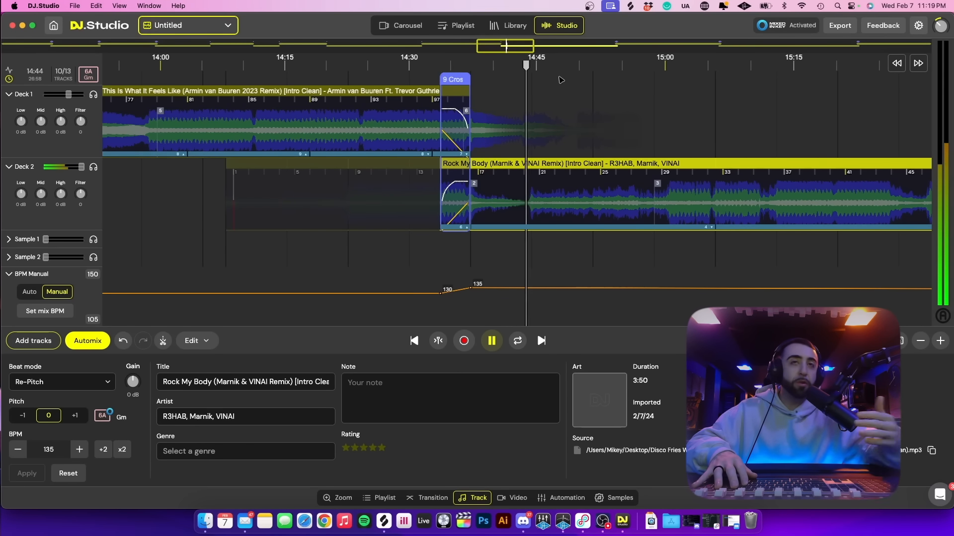
scroll(682, 100, down, 2)
scroll(682, 100, right, 3)
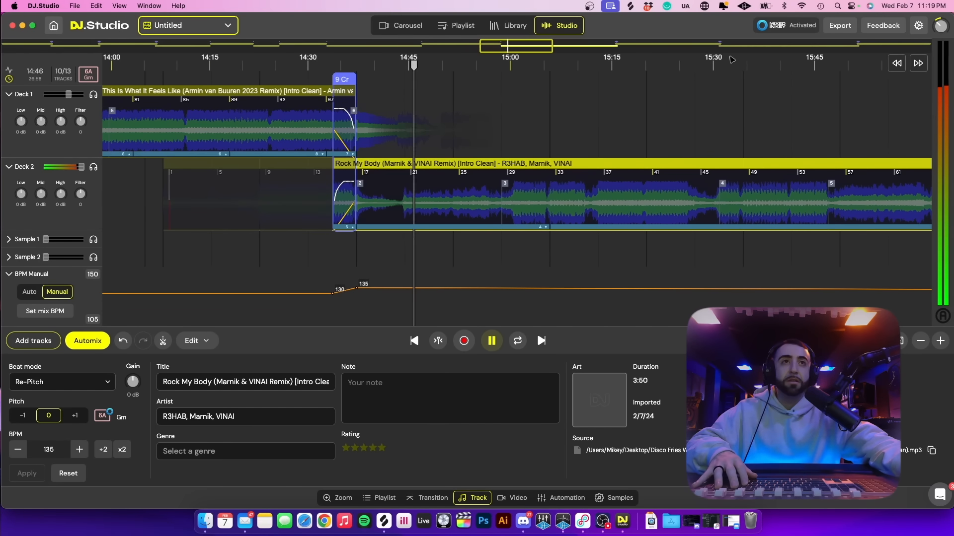
- Play excerpts of "Rock My Body" from about 15:15, 15:42 and 16:03 to find where the track can end
click(610, 65)
scroll(665, 68, right, 5)
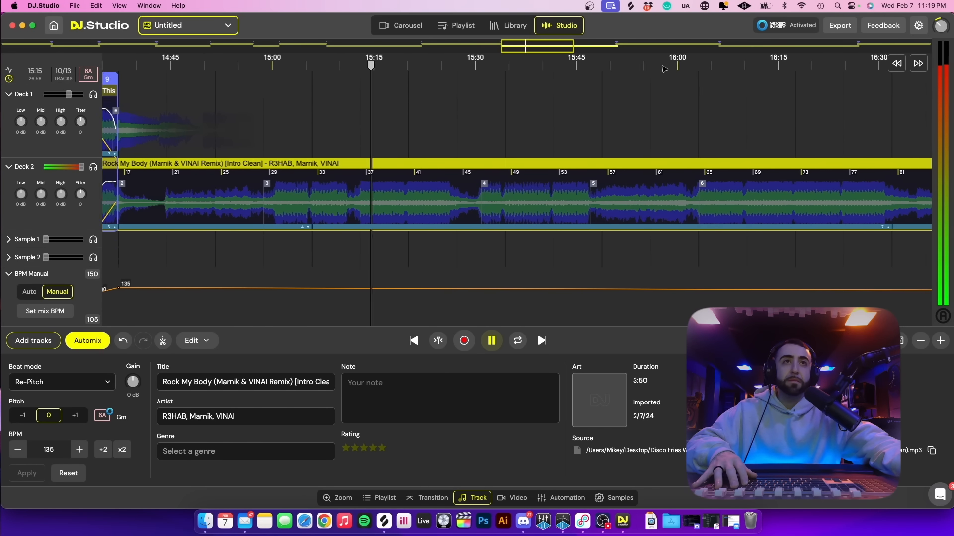
scroll(543, 66, down, 1)
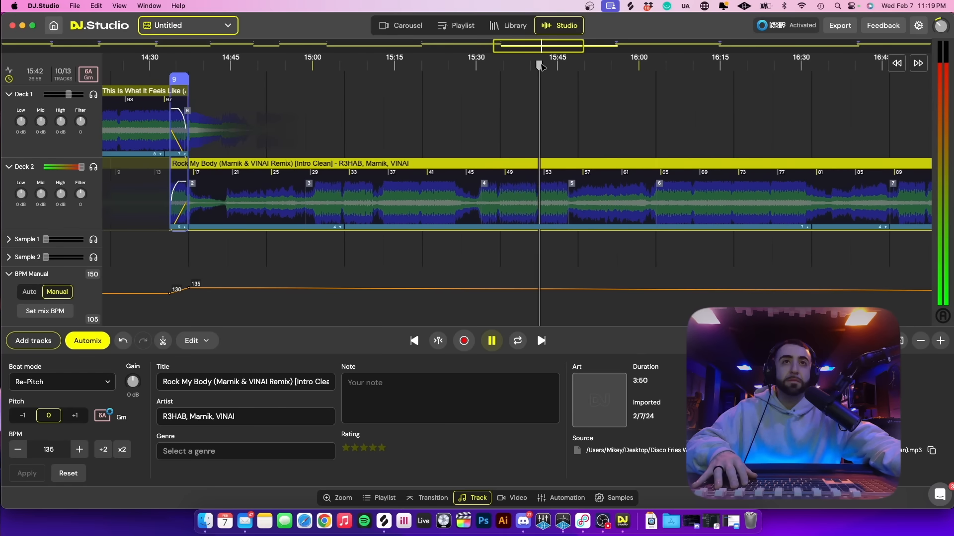
scroll(545, 68, right, 2)
click(556, 66)
scroll(583, 83, down, 3)
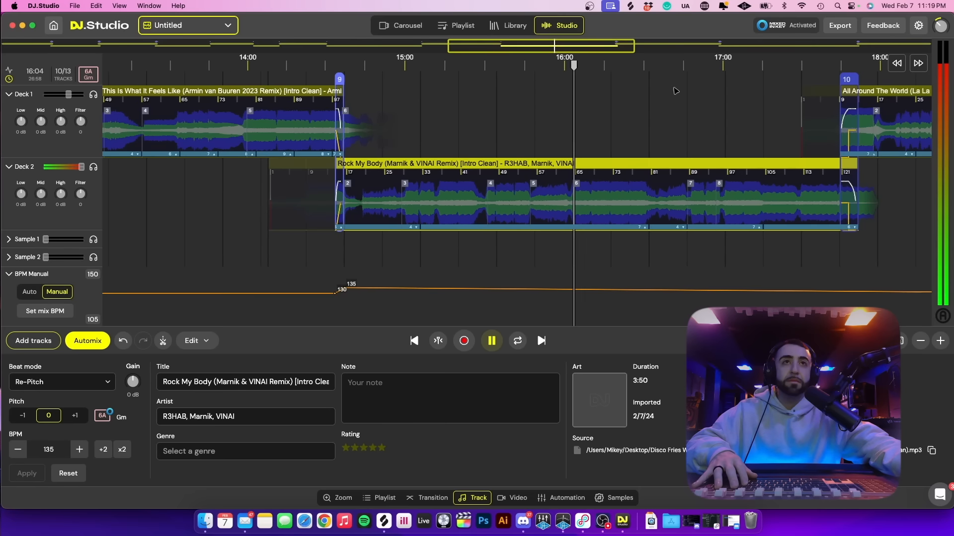
- Move the tenth crossfade to about 16:25 in "Rock My Body" and shift "All Around The World" four bars earlier
drag(850, 79, 644, 82)
scroll(666, 109, up, 5)
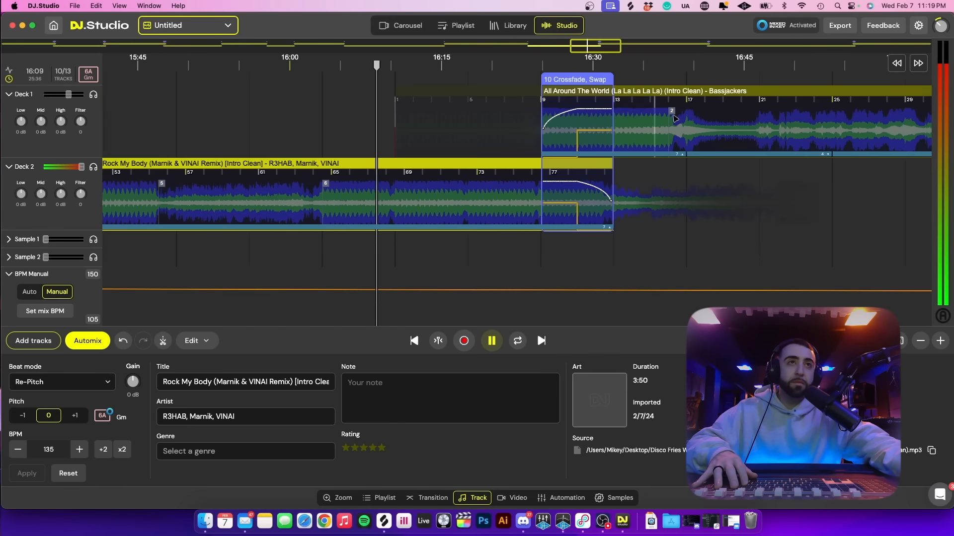
scroll(674, 118, right, 1)
scroll(669, 99, up, 1)
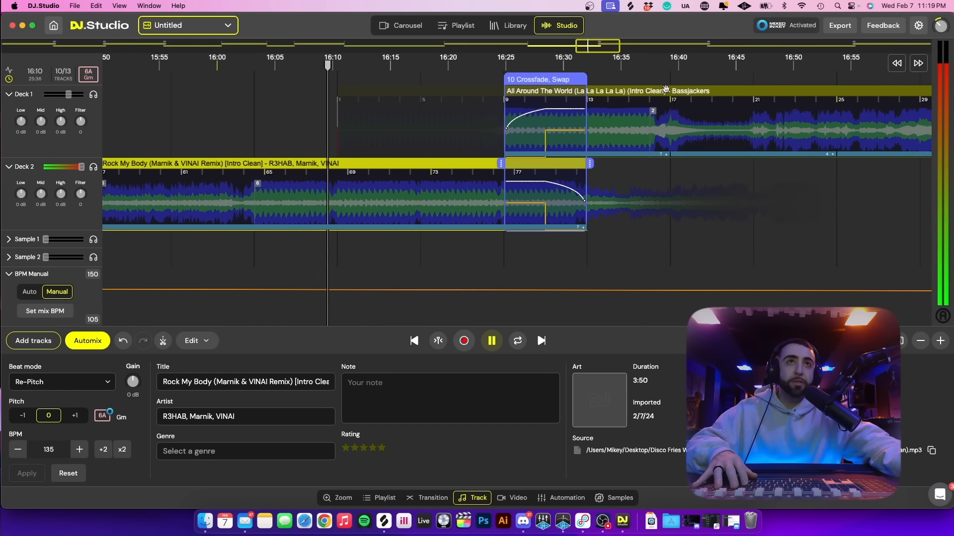
drag(681, 90, 600, 92)
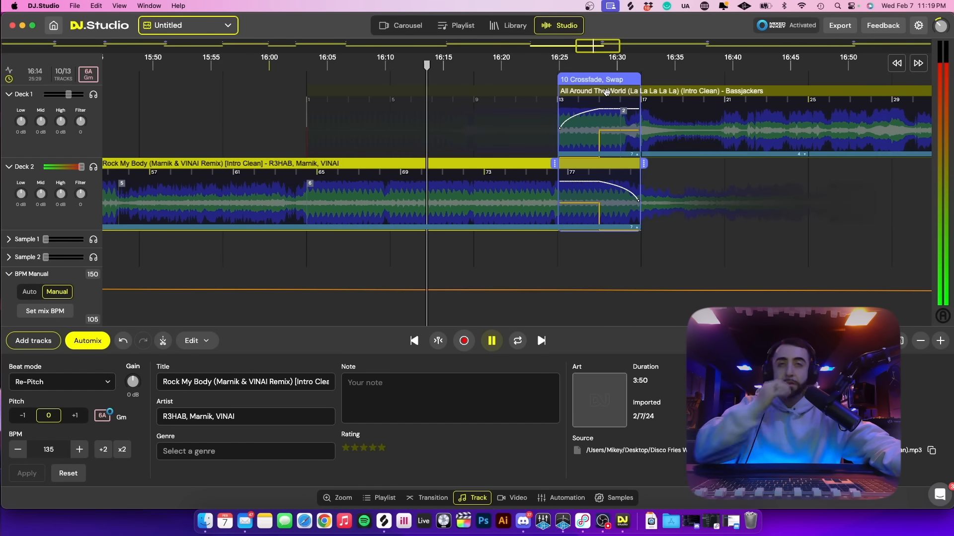
scroll(616, 144, up, 3)
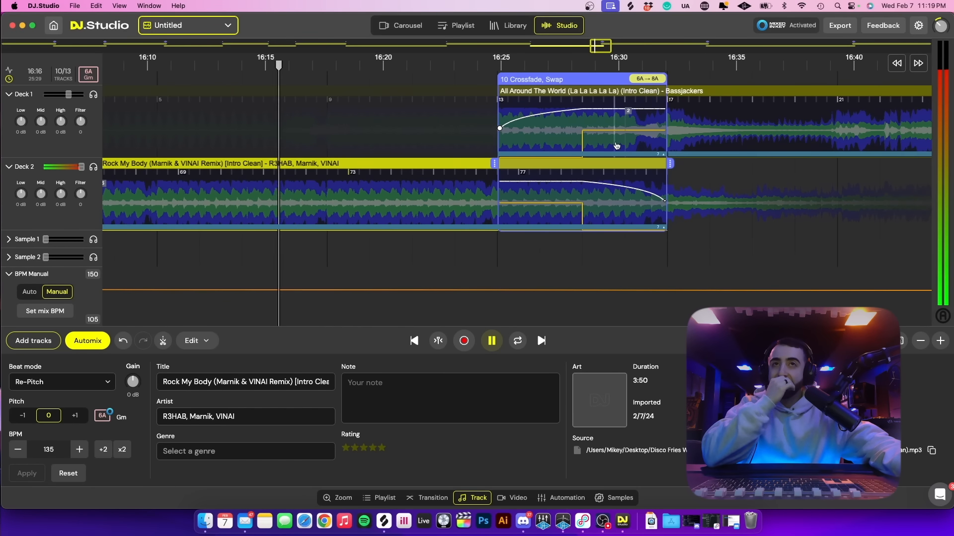
scroll(616, 145, up, 2)
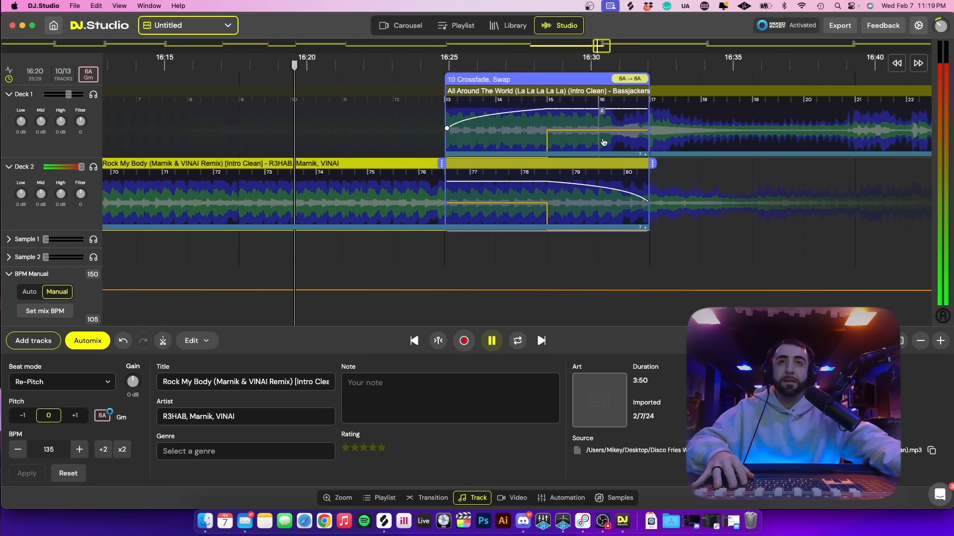
- Shorten the tenth crossfade to start at about 16:28 and apply the Bass swap preset to it
click(442, 163)
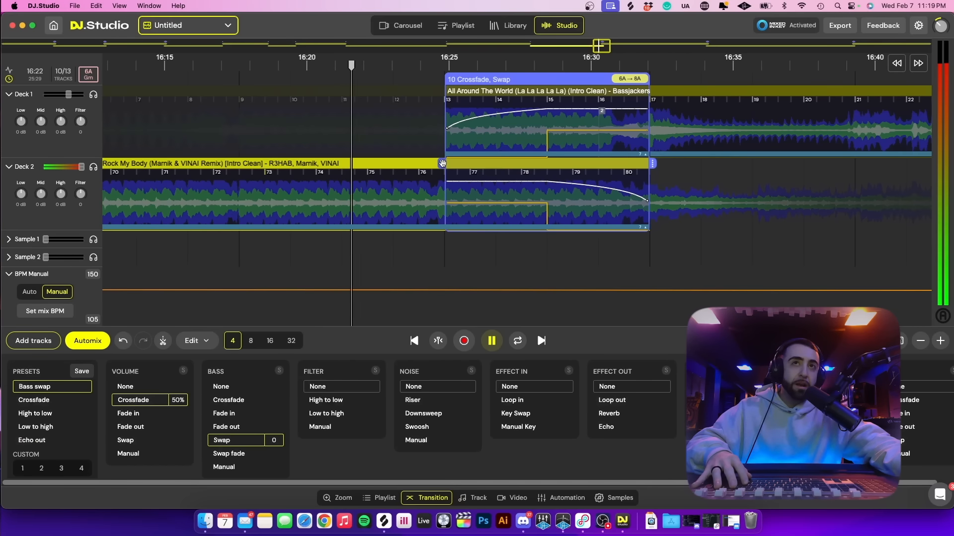
drag(442, 163, 546, 163)
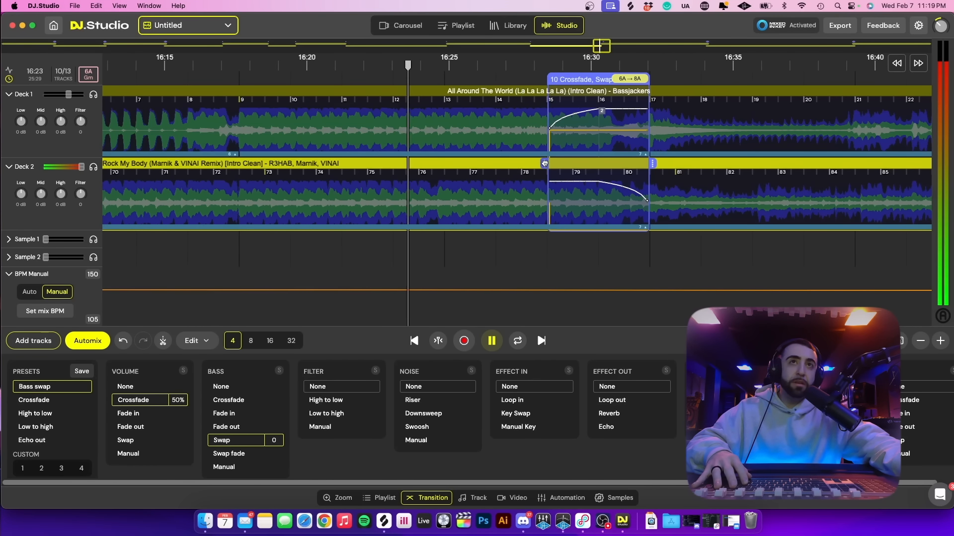
click(42, 388)
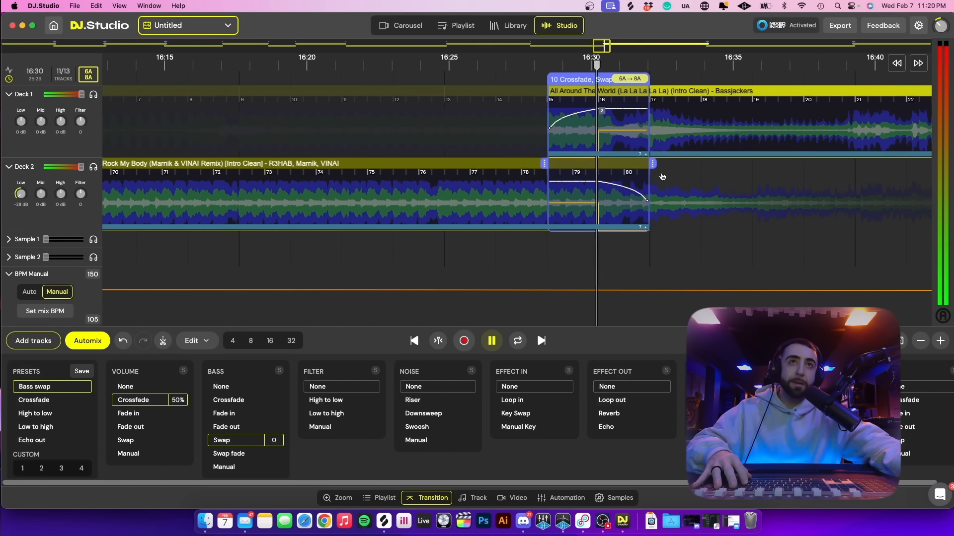
- Replay the tenth transition from 16:27 and check the bass swap into "All Around The World"
key(space)
click(509, 71)
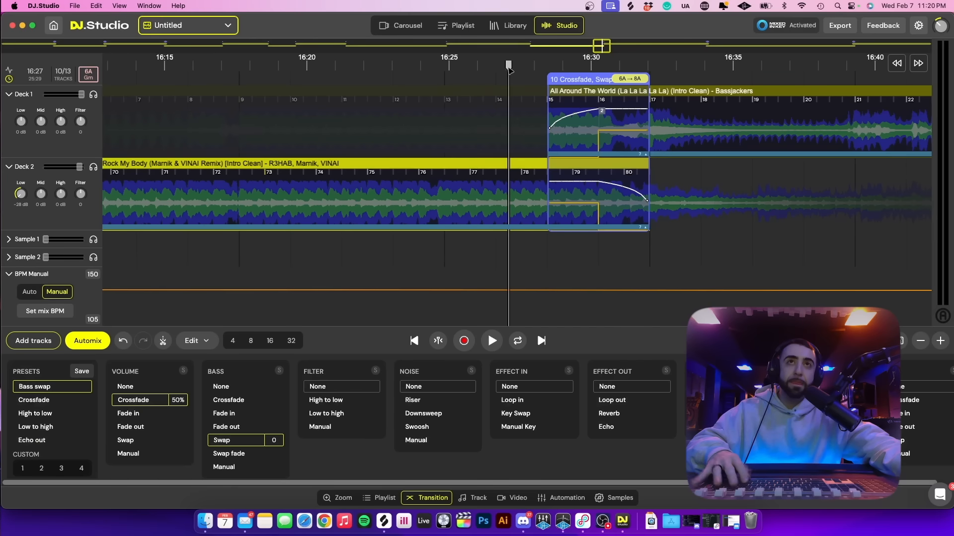
key(space)
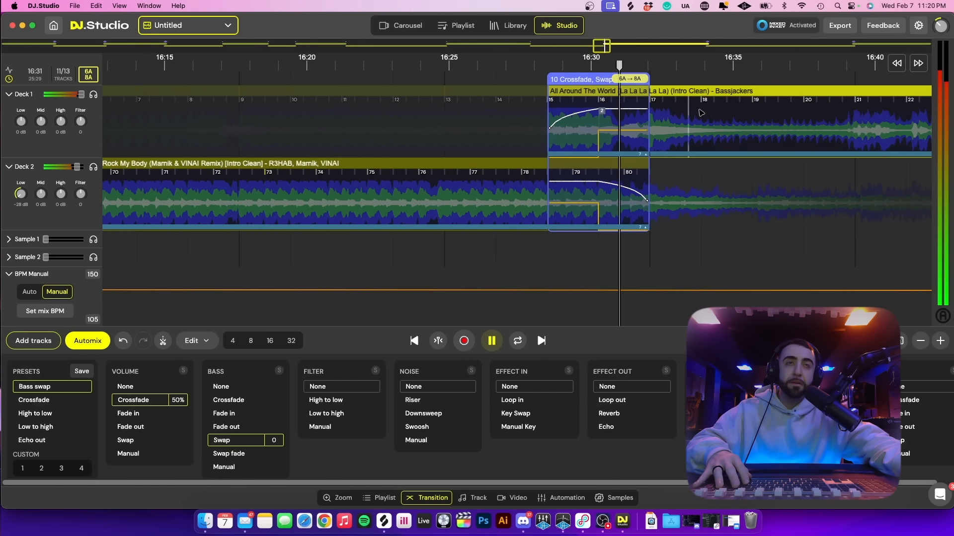
- Add a tempo point of 135 BPM at the end of the tenth crossfade
scroll(701, 113, down, 5)
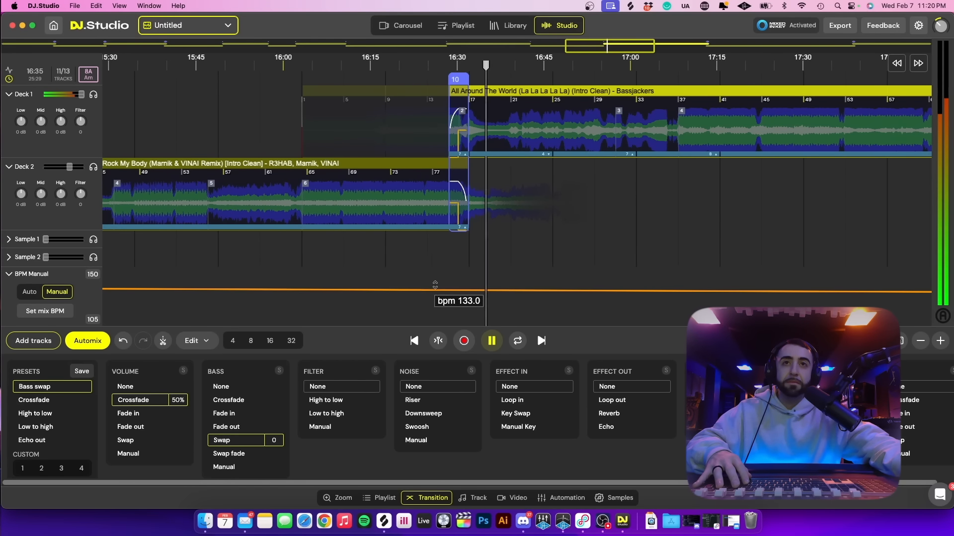
click(452, 292)
drag(449, 293, 471, 290)
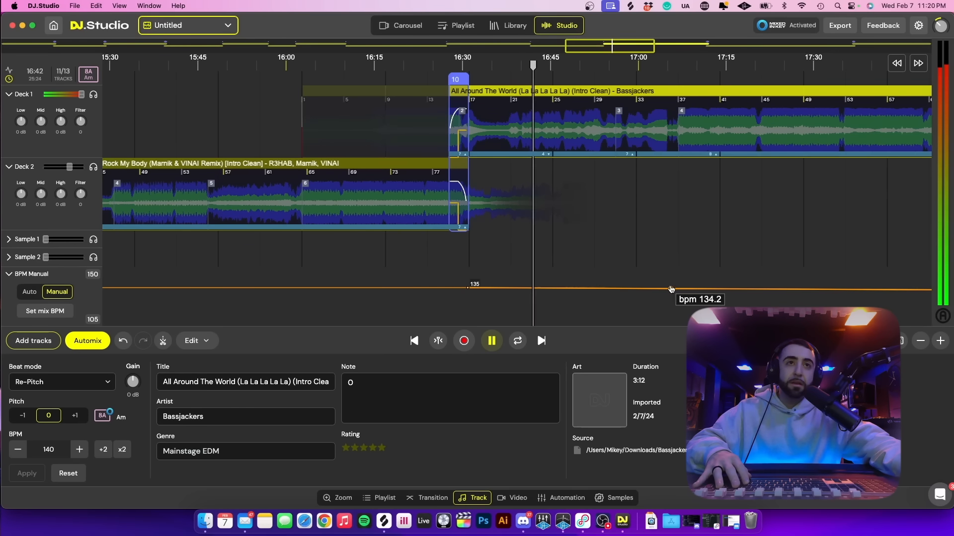
- Add a 140 BPM tempo point at about 16:52 in "All Around The World" and stop playback at 17:00
drag(676, 290, 592, 283)
scroll(675, 121, down, 2)
scroll(680, 125, down, 3)
key(space)
scroll(825, 159, down, 5)
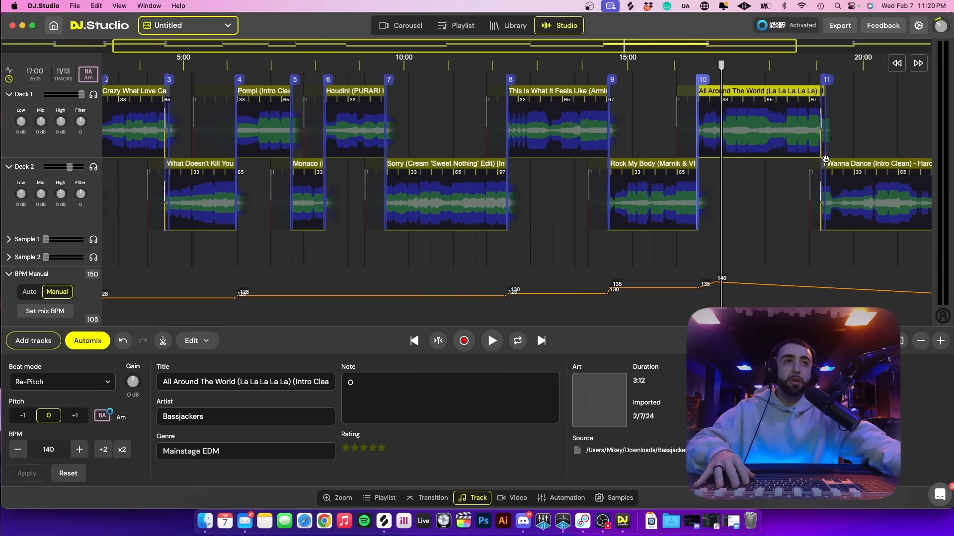
- Raise the tempo point at the twelfth crossfade to 140 BPM
scroll(889, 300, right, 5)
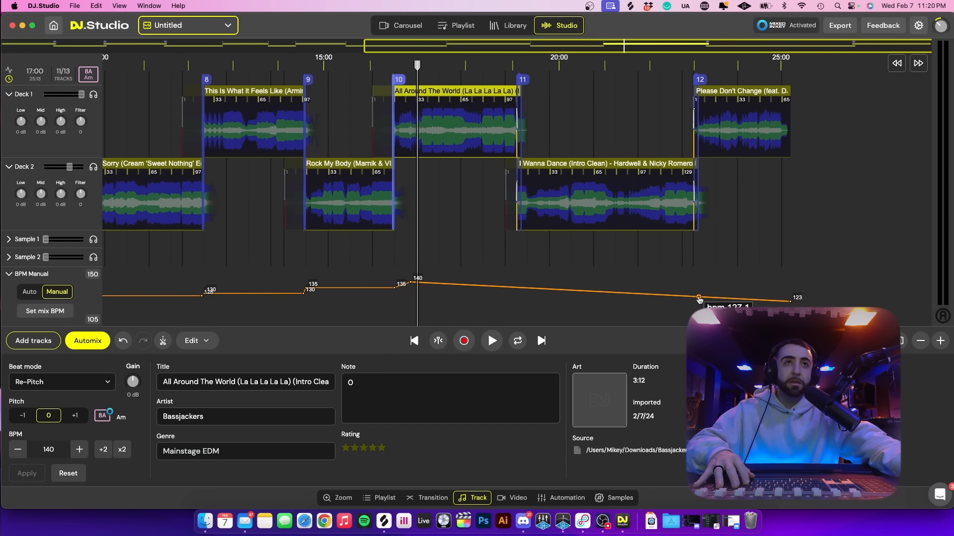
drag(698, 298, 698, 283)
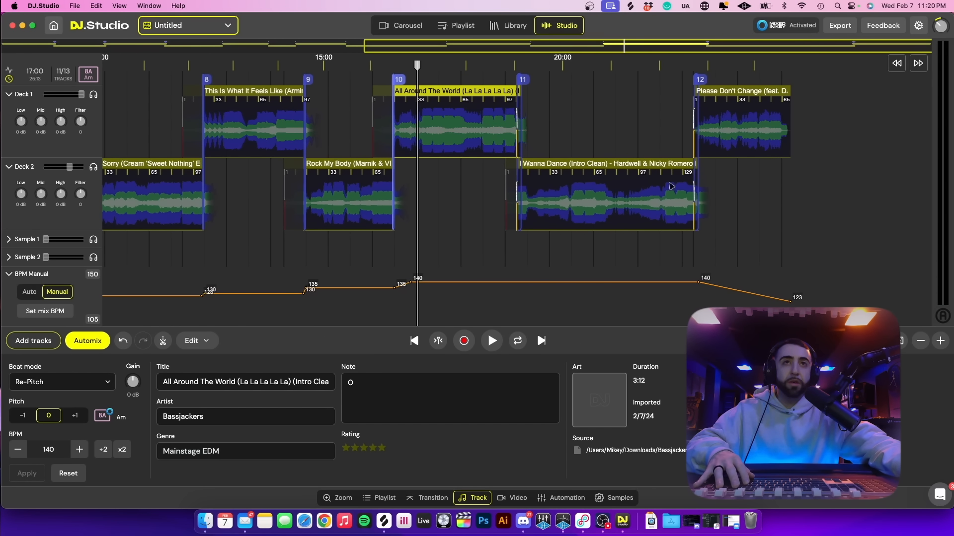
- Play "All Around The World" in passages from about 17:19 to 18:46 to find an earlier exit point
scroll(378, 88, up, 5)
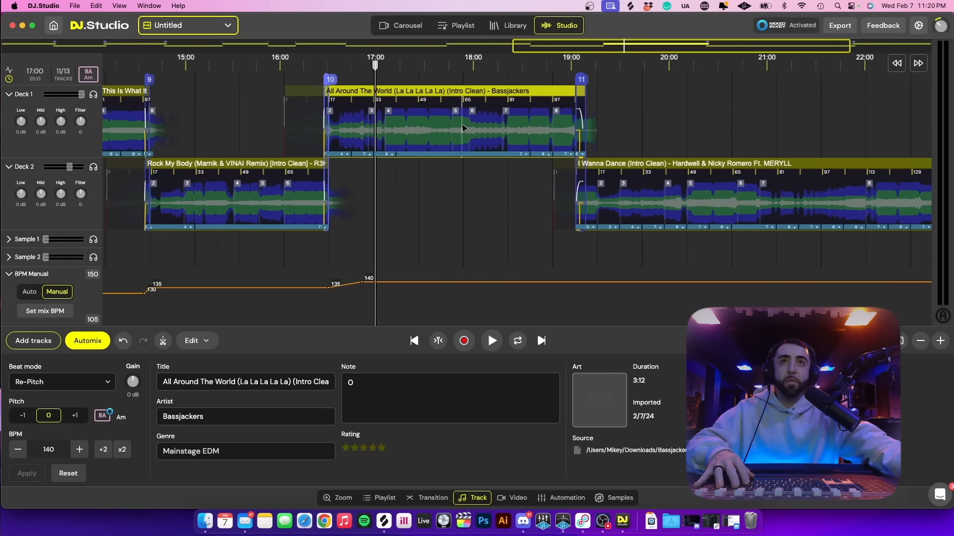
click(368, 66)
key(space)
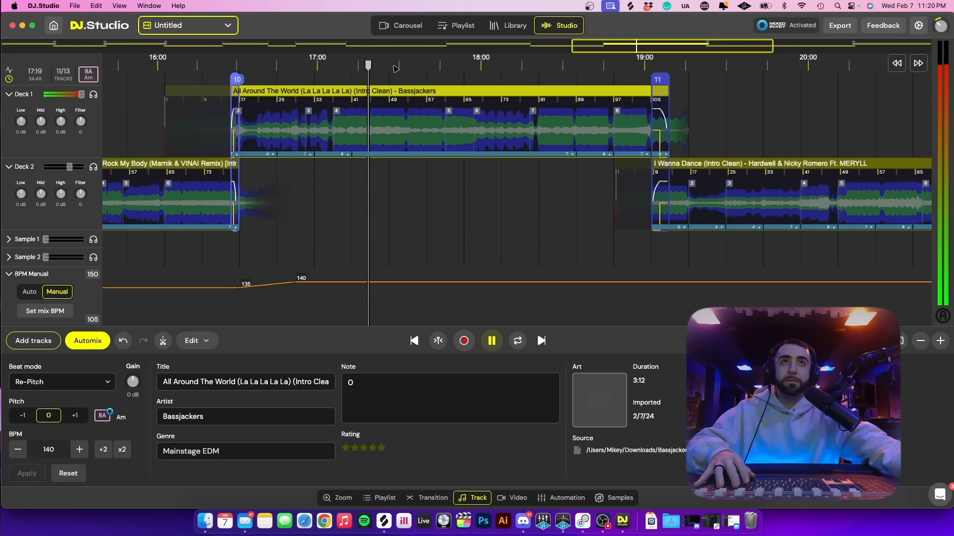
click(457, 66)
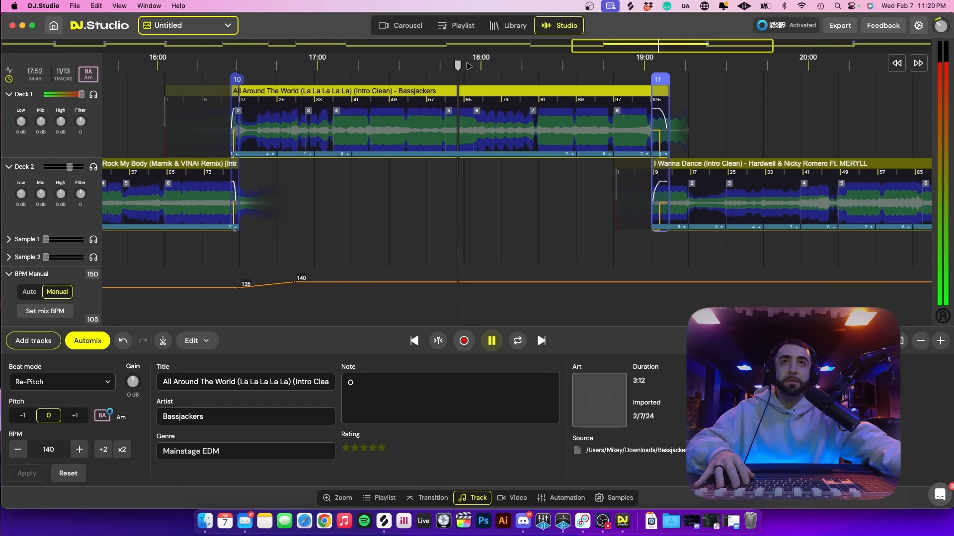
click(475, 66)
click(518, 66)
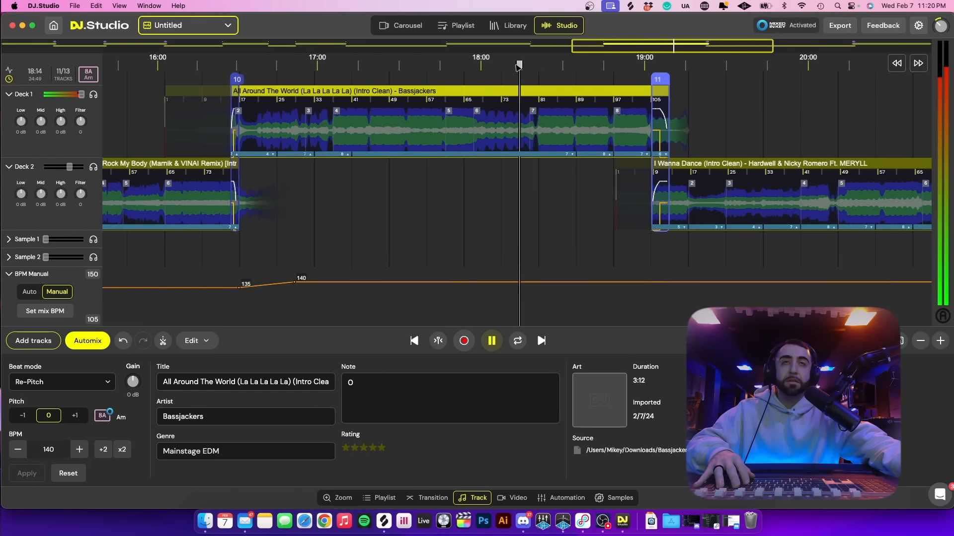
scroll(575, 79, up, 5)
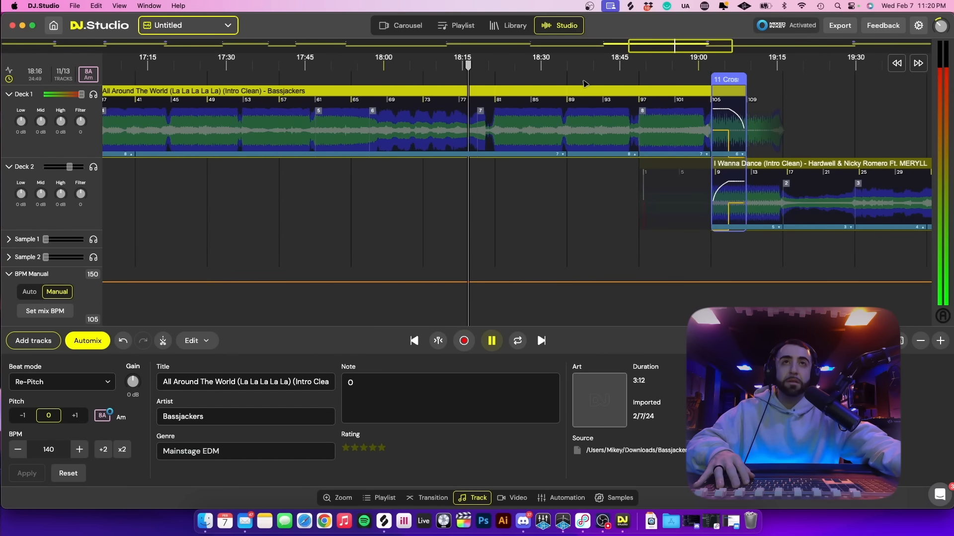
click(624, 69)
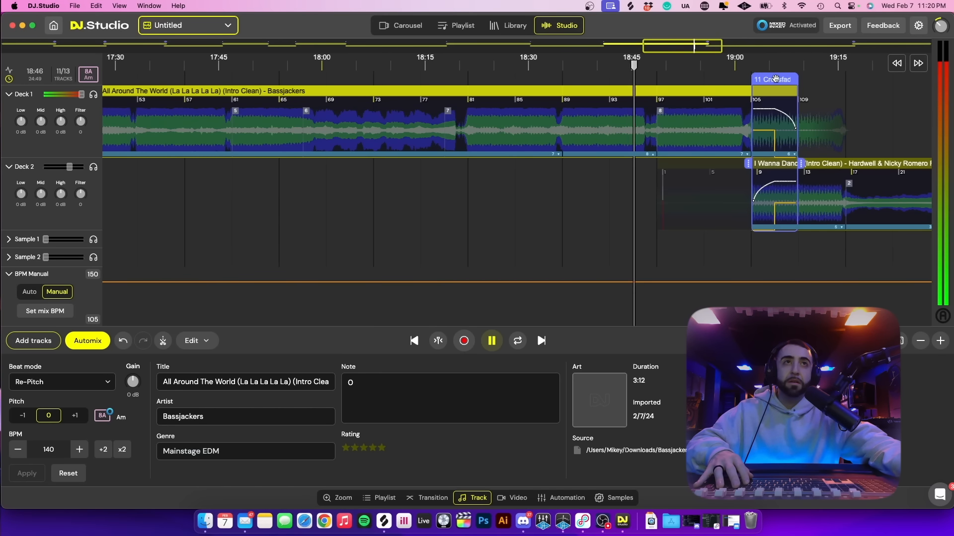
- Move the eleventh crossfade to start at about 18:42 and slip "I Wanna Dance" so its cue 2 meets the crossfade's end
drag(776, 79, 633, 79)
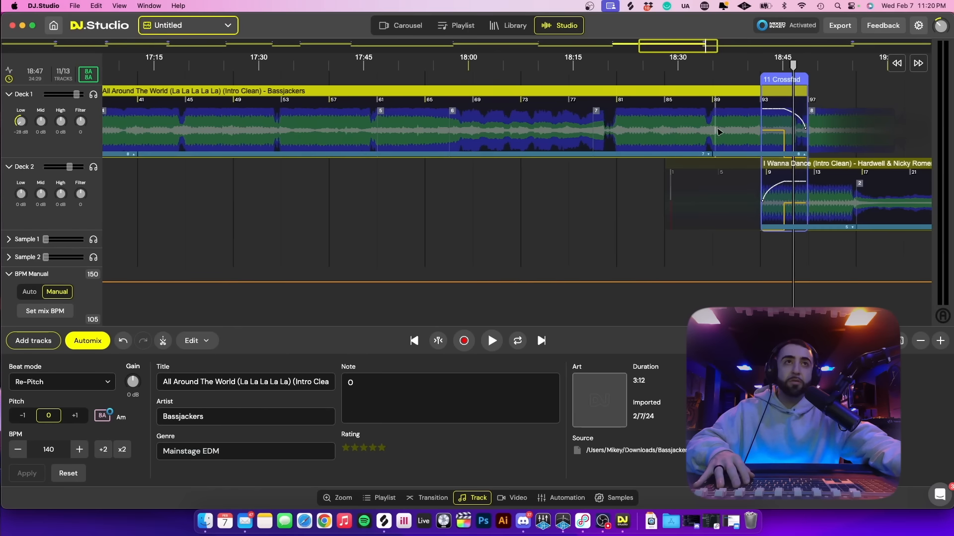
scroll(719, 132, up, 5)
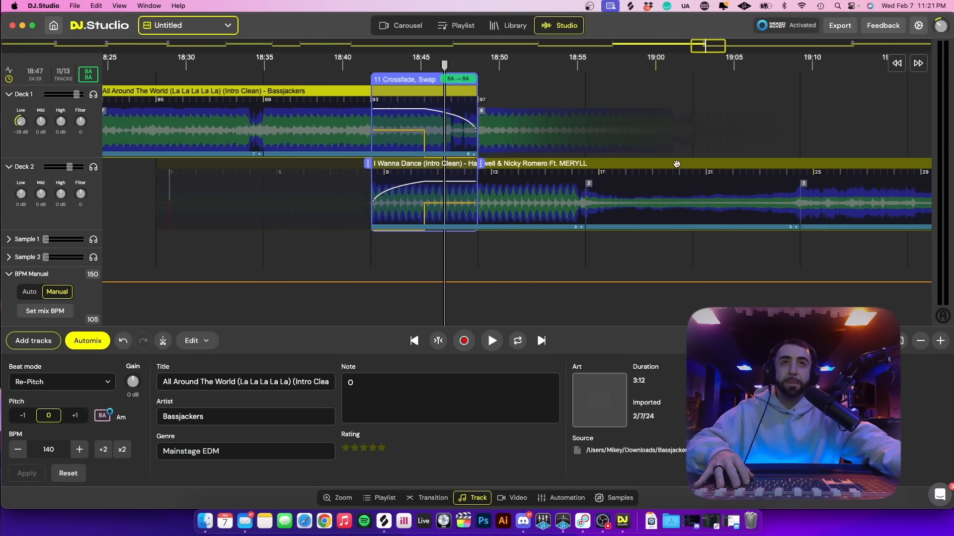
drag(676, 164, 572, 167)
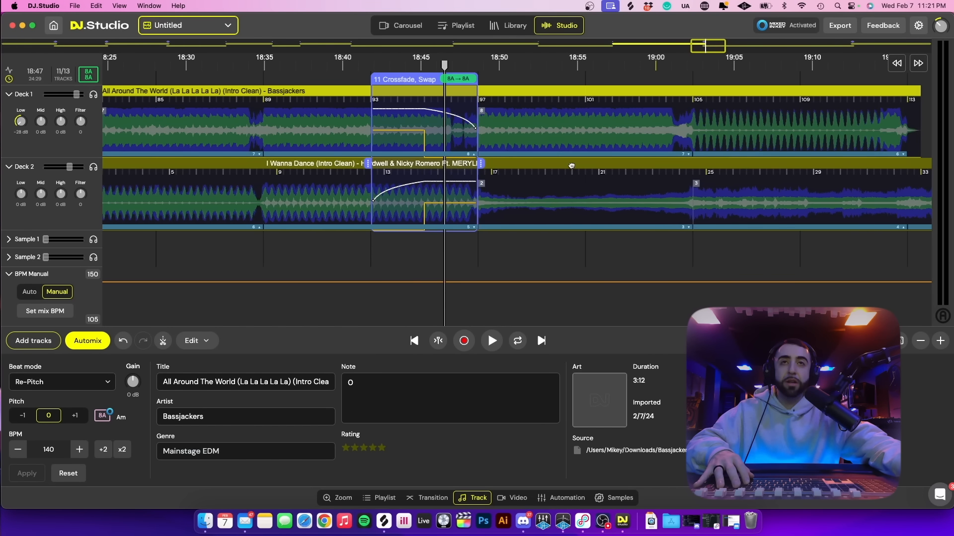
- Play the eleventh transition from about 18:47 into "I Wanna Dance" and stop at 19:04
click(460, 80)
key(space)
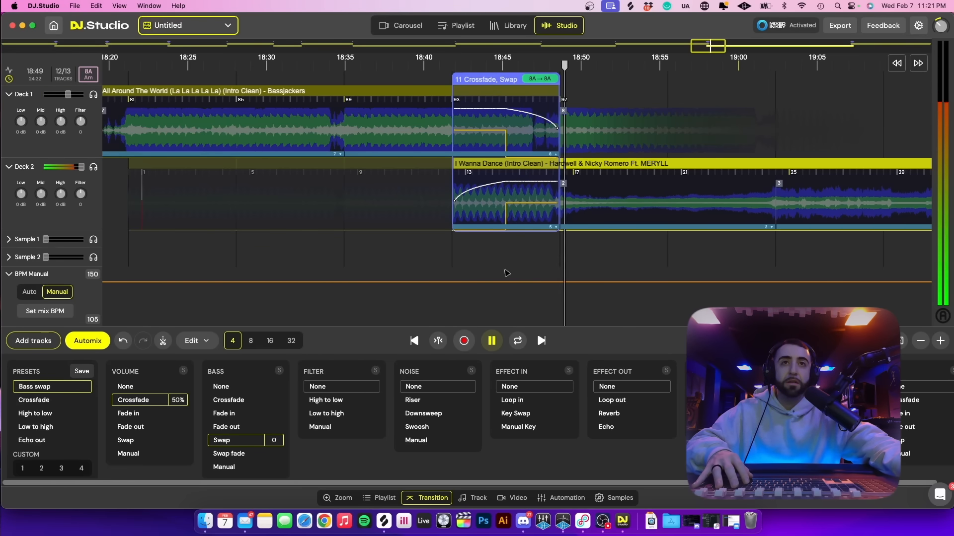
scroll(660, 113, right, 5)
scroll(655, 117, down, 3)
scroll(654, 117, down, 3)
scroll(607, 121, right, 3)
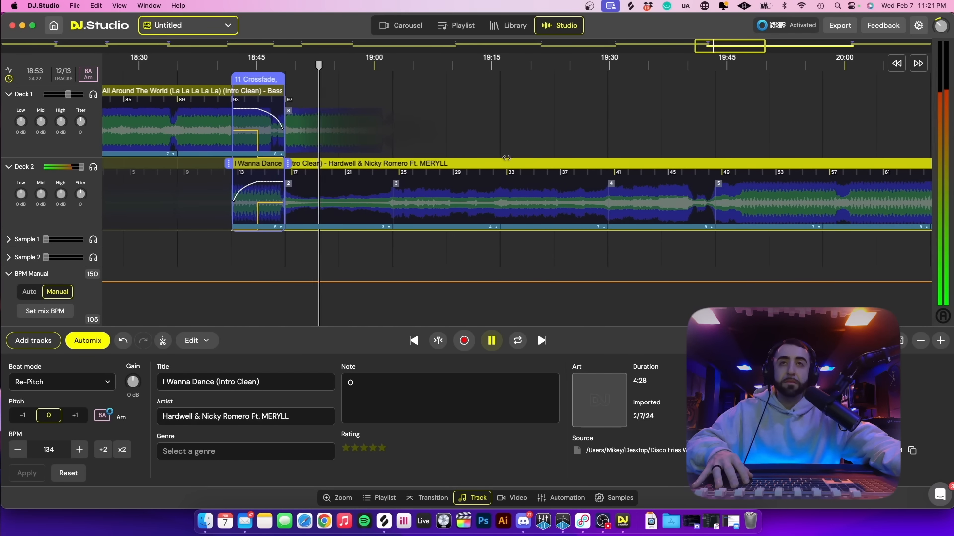
scroll(502, 187, left, 3)
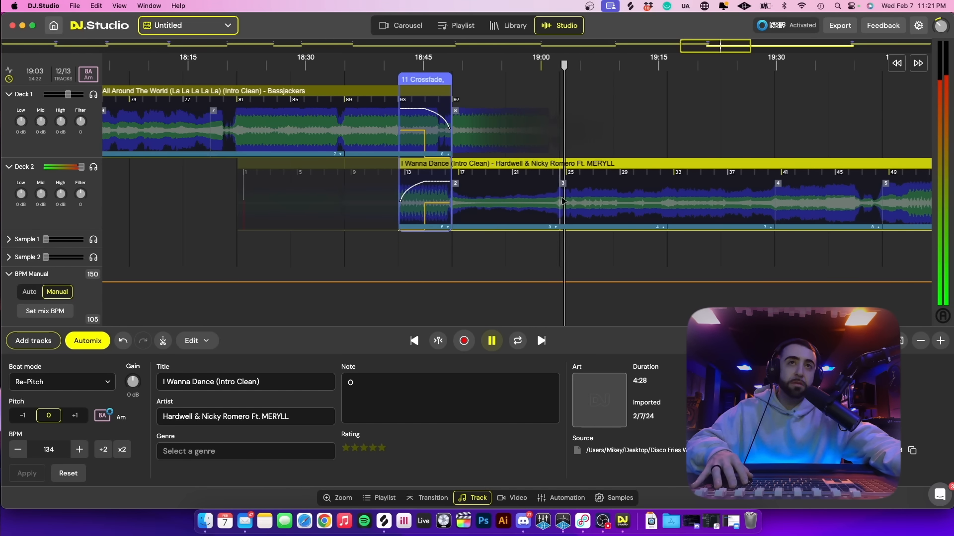
key(space)
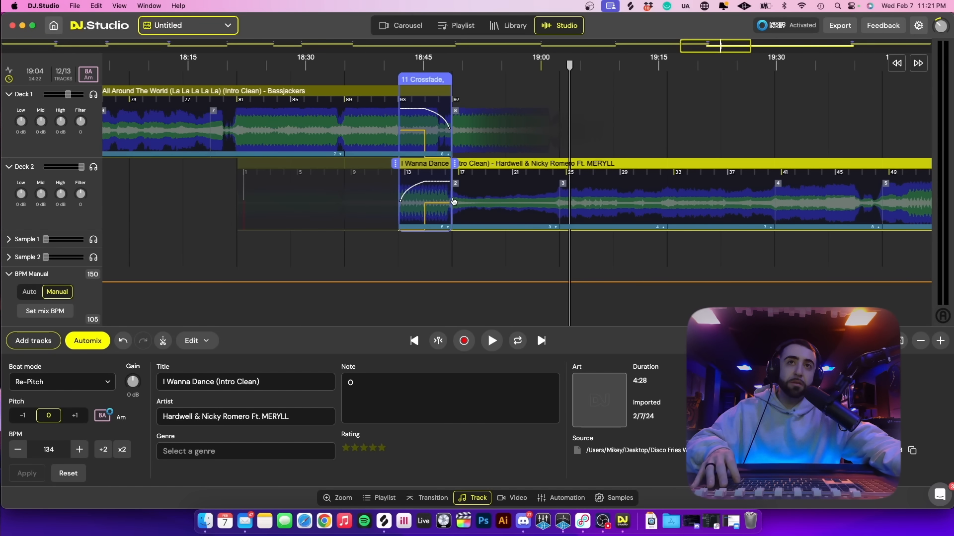
- Remove the section between cue 2 and cue 3 from "I Wanna Dance" right after the eleventh crossfade
right_click(476, 198)
click(451, 210)
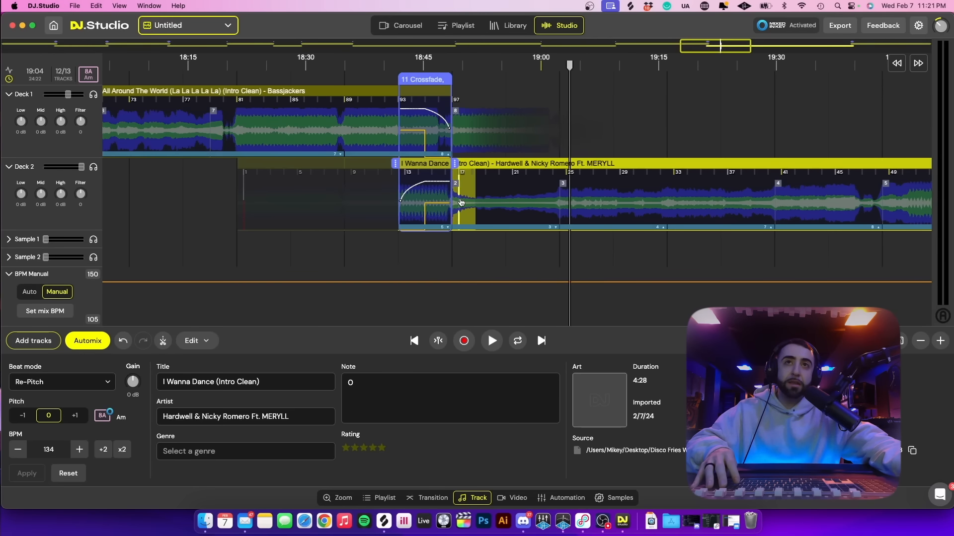
click(461, 203)
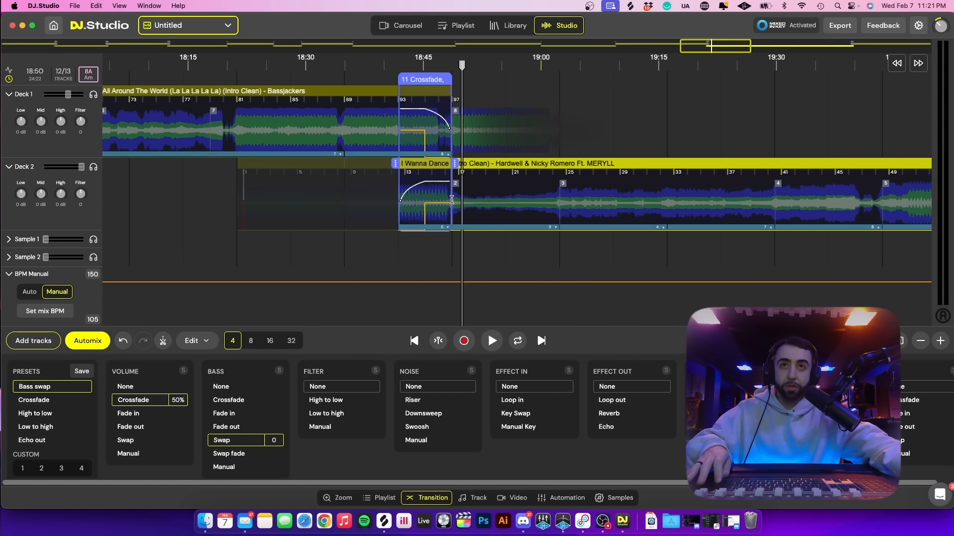
drag(491, 201, 559, 208)
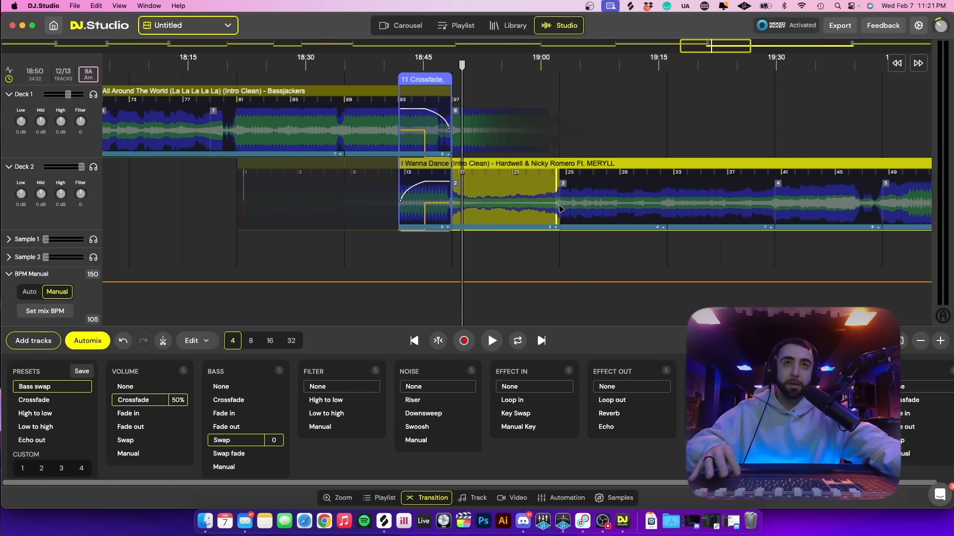
right_click(548, 207)
click(568, 290)
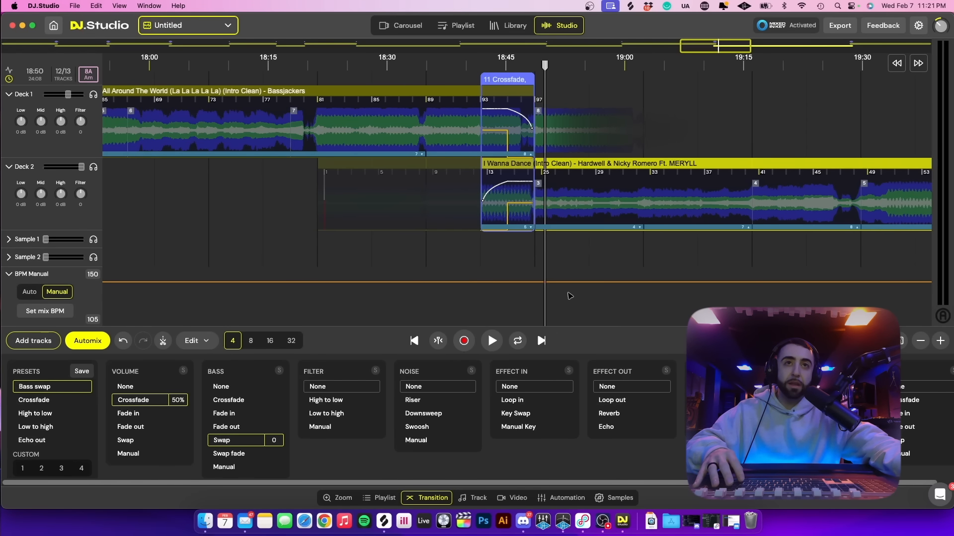
- Replay the shortened eleventh transition from 18:47, skip ahead to 19:12 and stop playback
click(522, 64)
key(space)
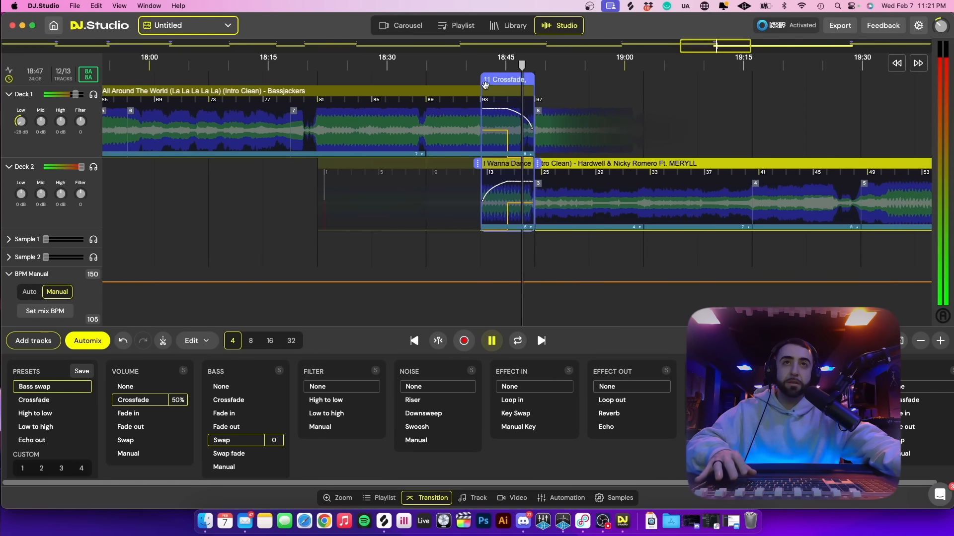
scroll(496, 111, up, 5)
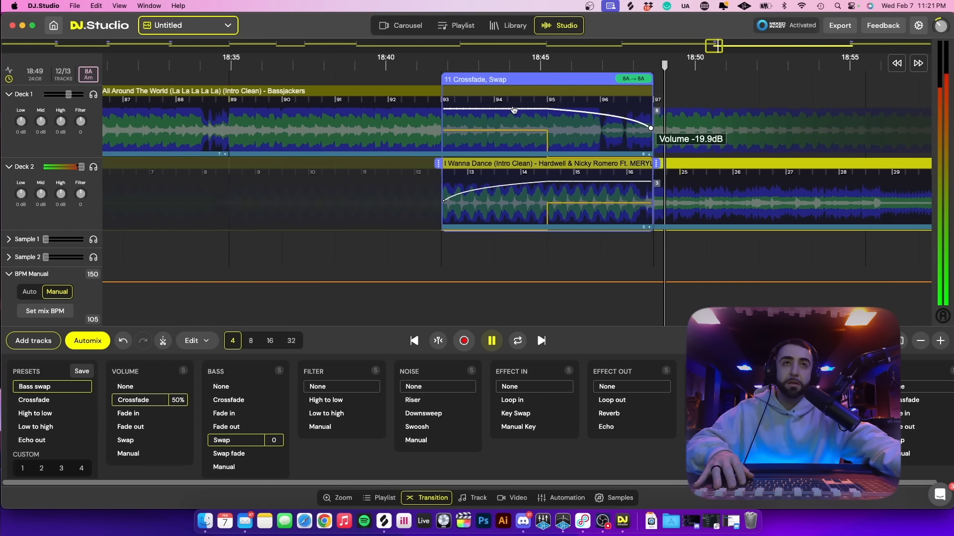
scroll(523, 110, down, 5)
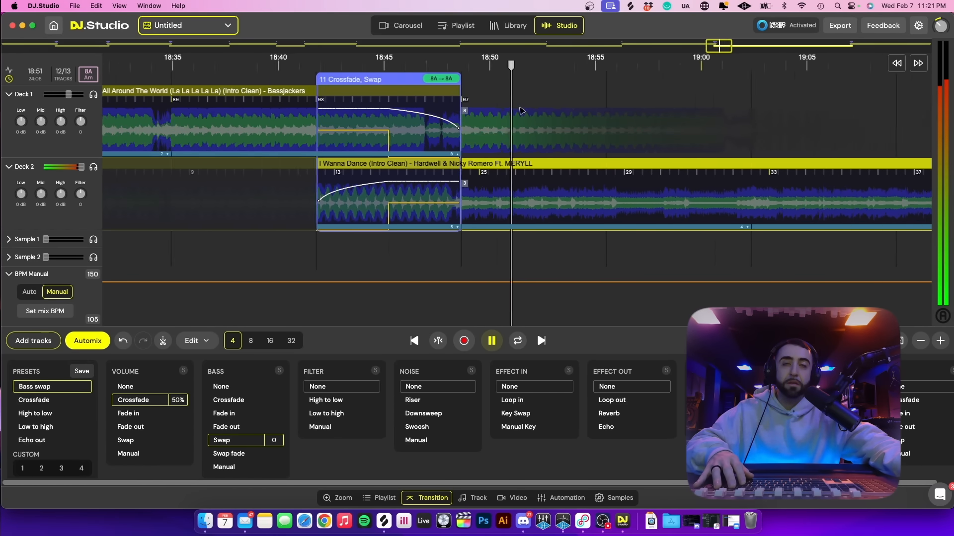
scroll(522, 110, down, 1)
scroll(521, 110, right, 5)
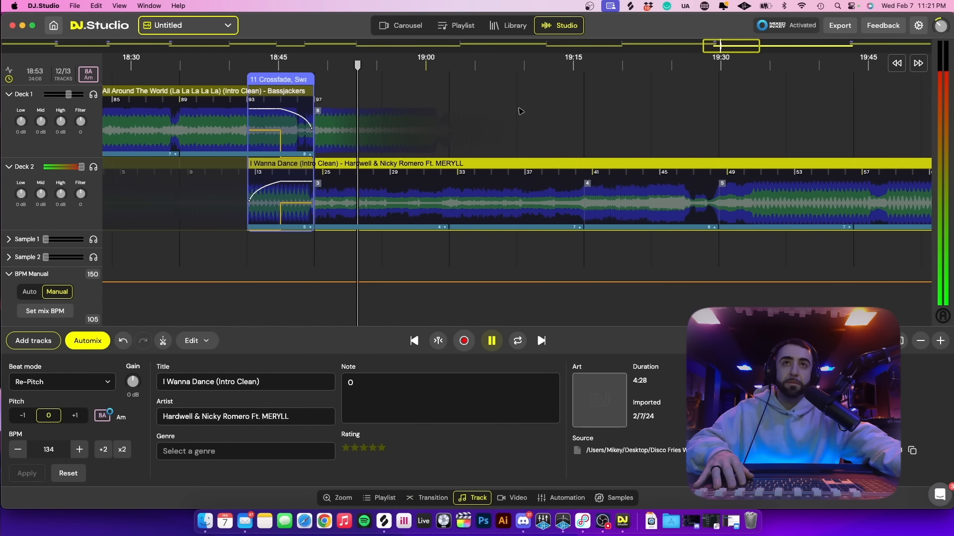
click(556, 68)
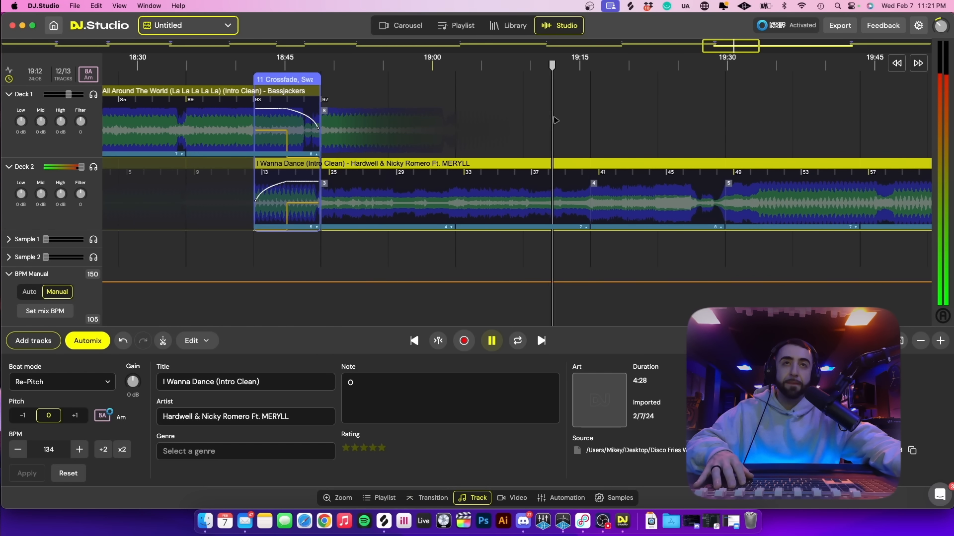
key(space)
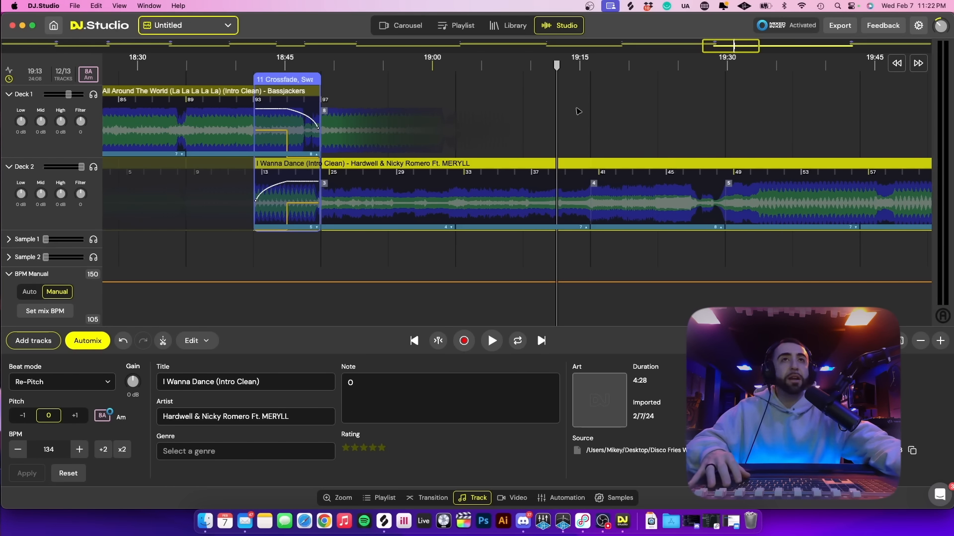
- Audition the later sections of "I Wanna Dance" from about 20:05 and stop at 21:25 to find its exit point
scroll(576, 112, down, 5)
scroll(569, 113, right, 5)
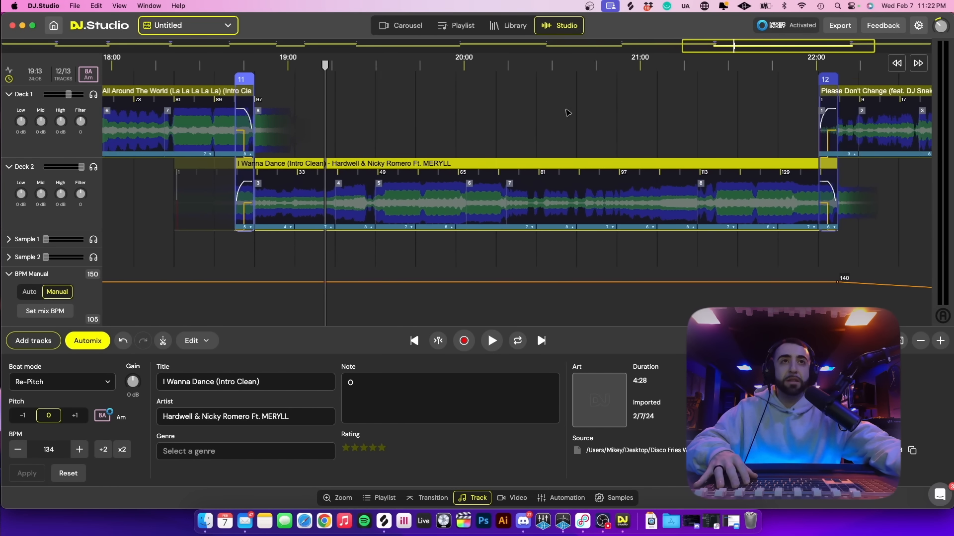
scroll(568, 112, left, 1)
click(495, 65)
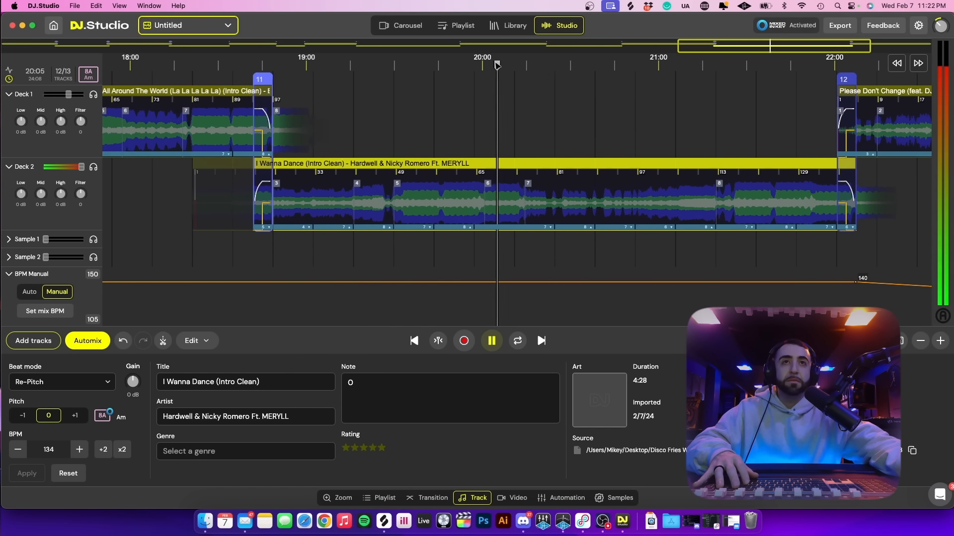
click(514, 65)
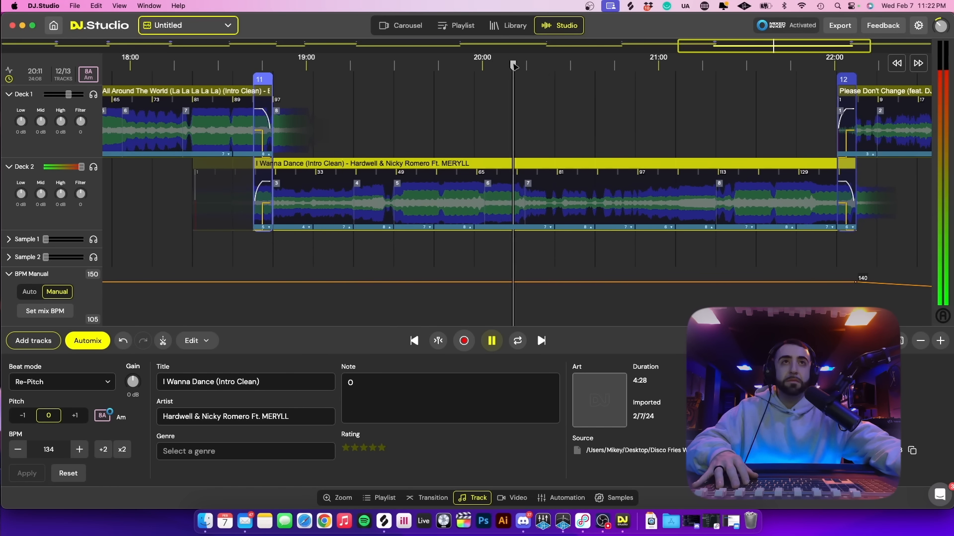
scroll(547, 67, right, 4)
click(569, 66)
click(595, 65)
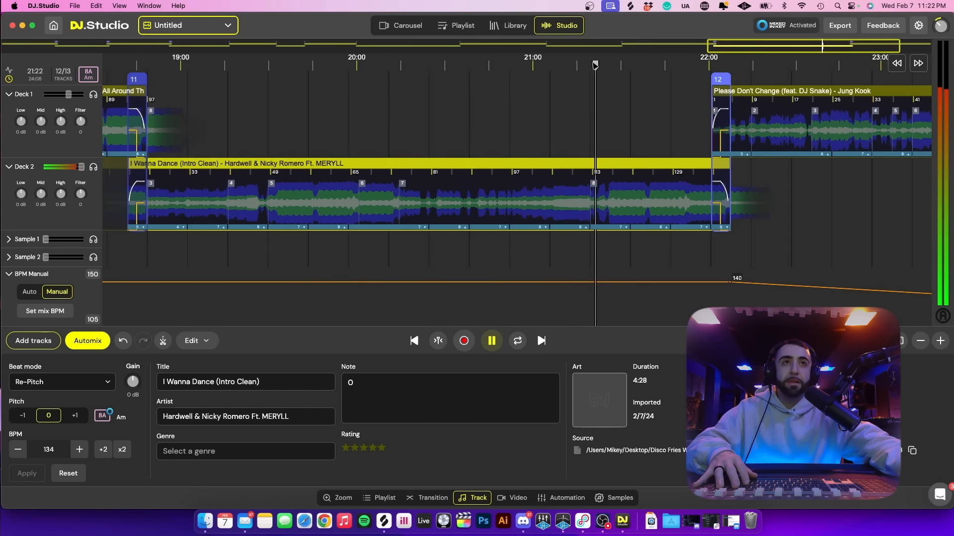
scroll(596, 79, up, 6)
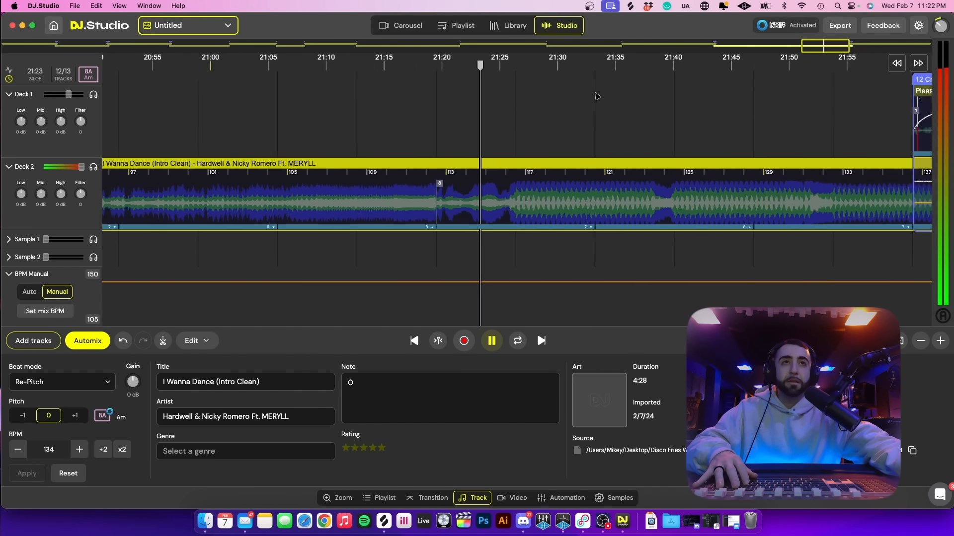
scroll(597, 95, down, 2)
scroll(549, 133, down, 2)
key(space)
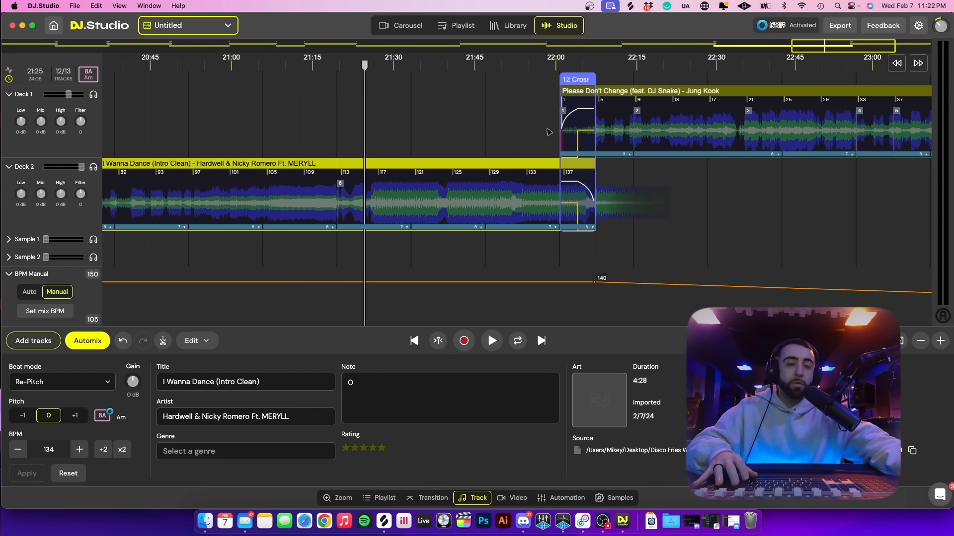
- Move the twelfth crossfade to start at about 22:20 and play "I Wanna Dance" from 21:49 to 21:54
drag(577, 76, 678, 75)
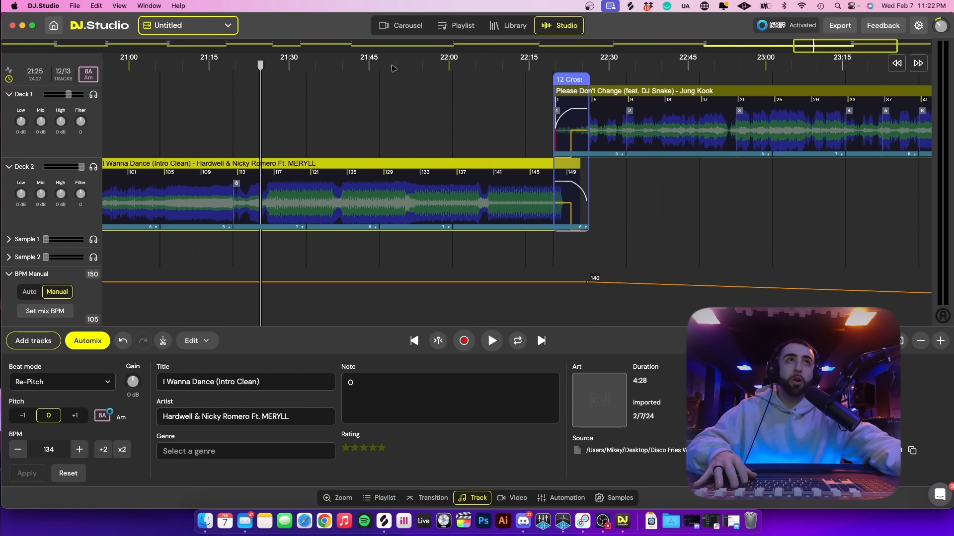
click(393, 65)
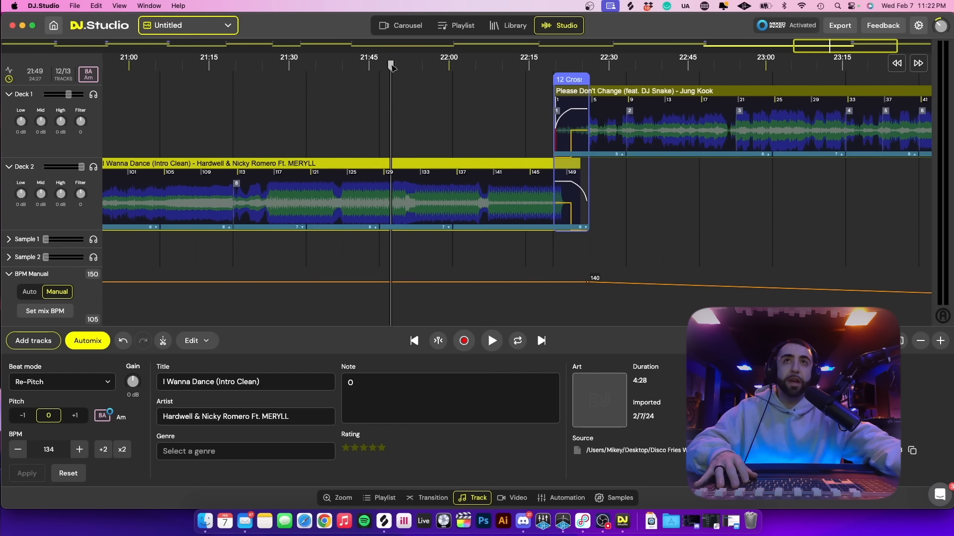
key(space)
scroll(394, 75, up, 5)
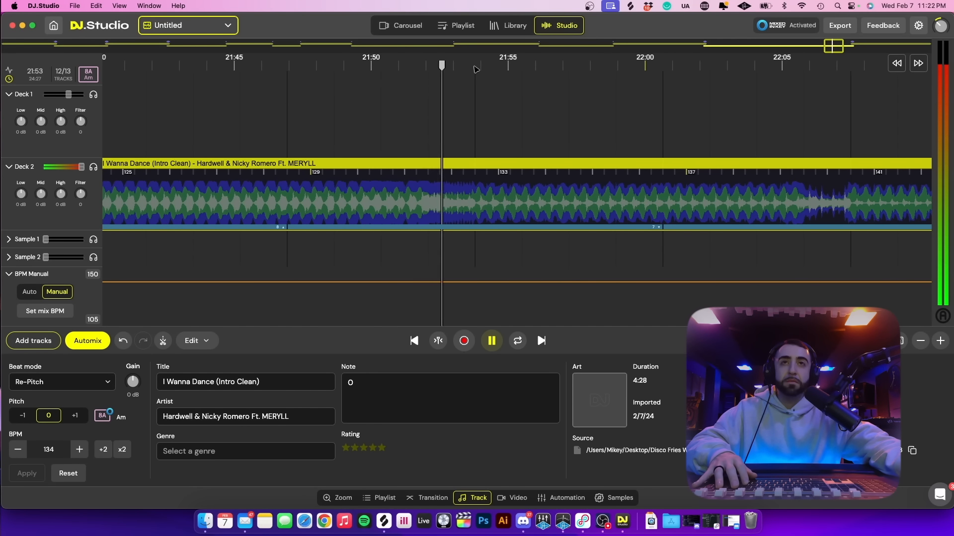
key(space)
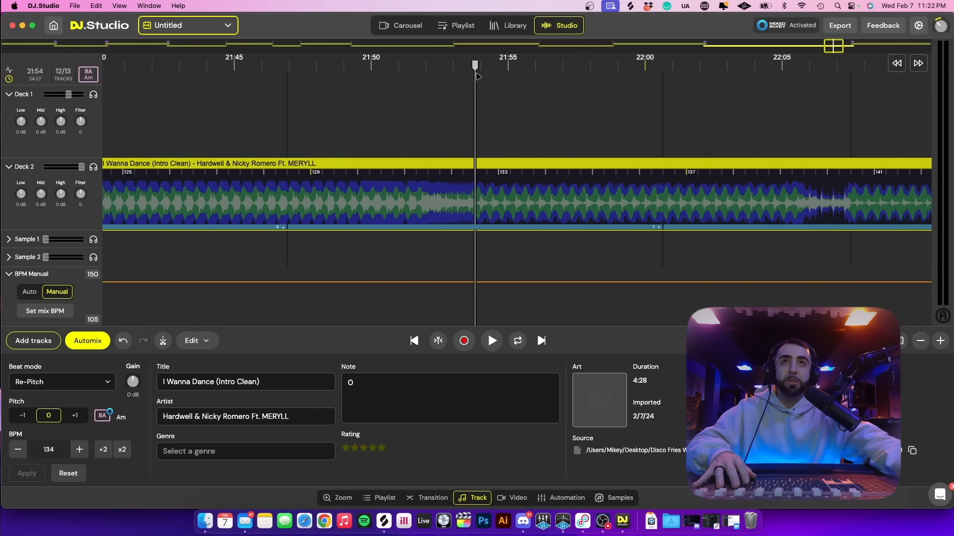
- Move the twelfth crossfade earlier so it starts at about 21:47 and ends at the 21:54 playhead
scroll(475, 74, down, 3)
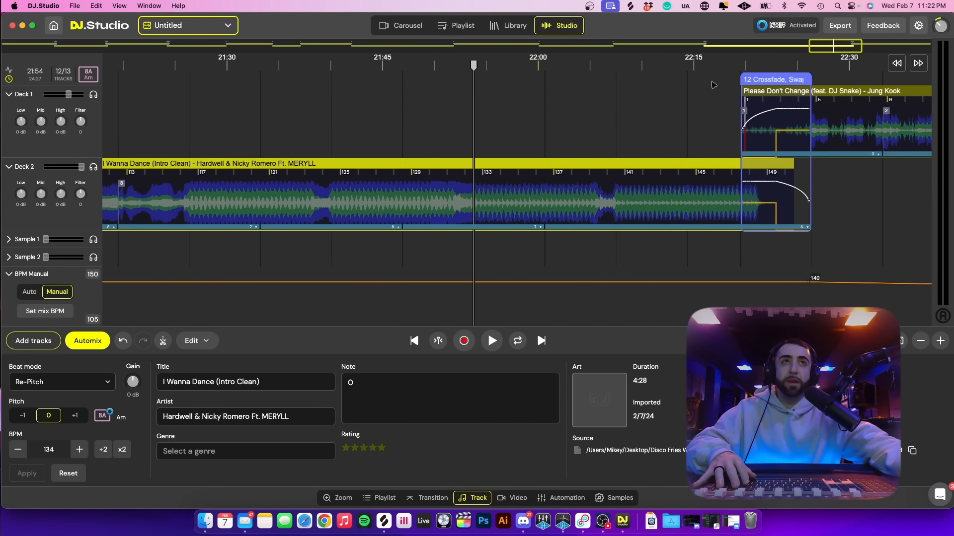
drag(780, 78, 441, 89)
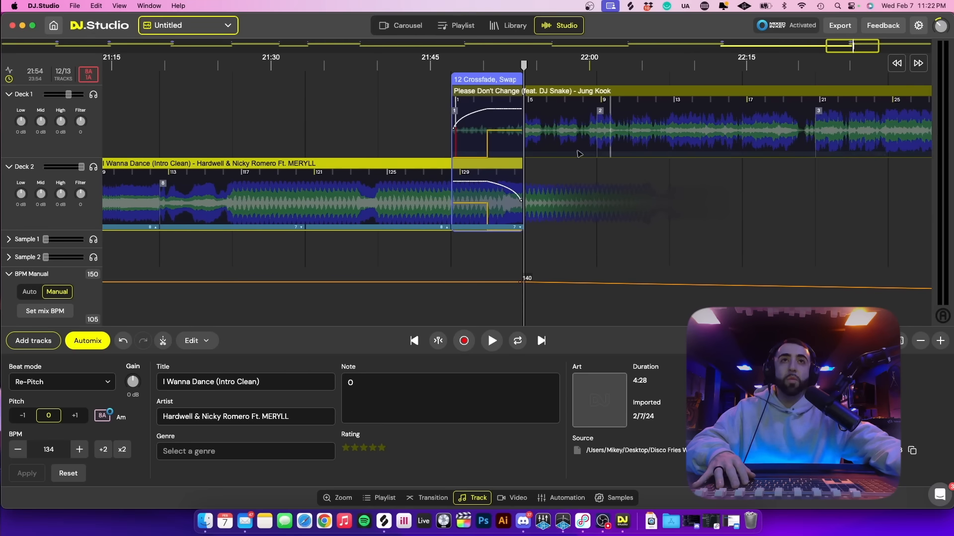
scroll(579, 154, up, 3)
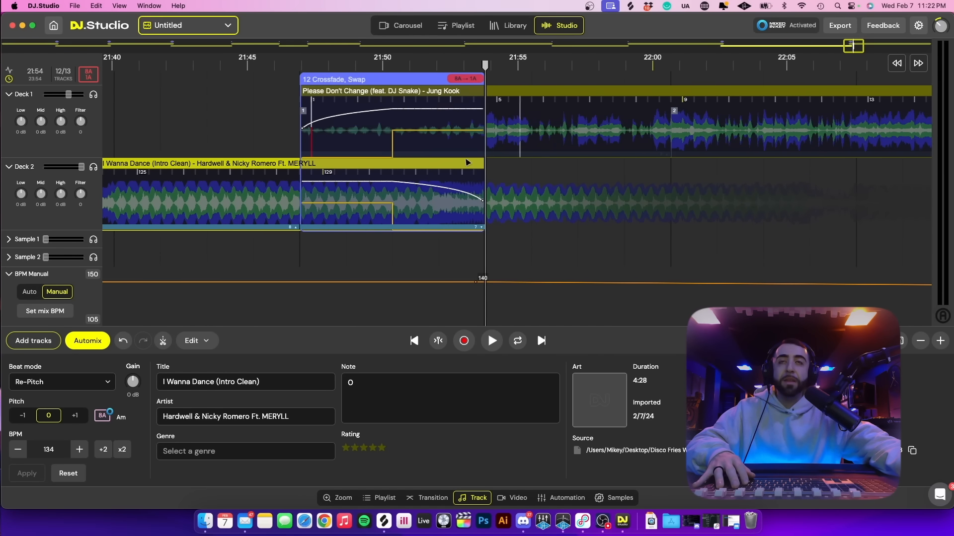
scroll(491, 162, up, 2)
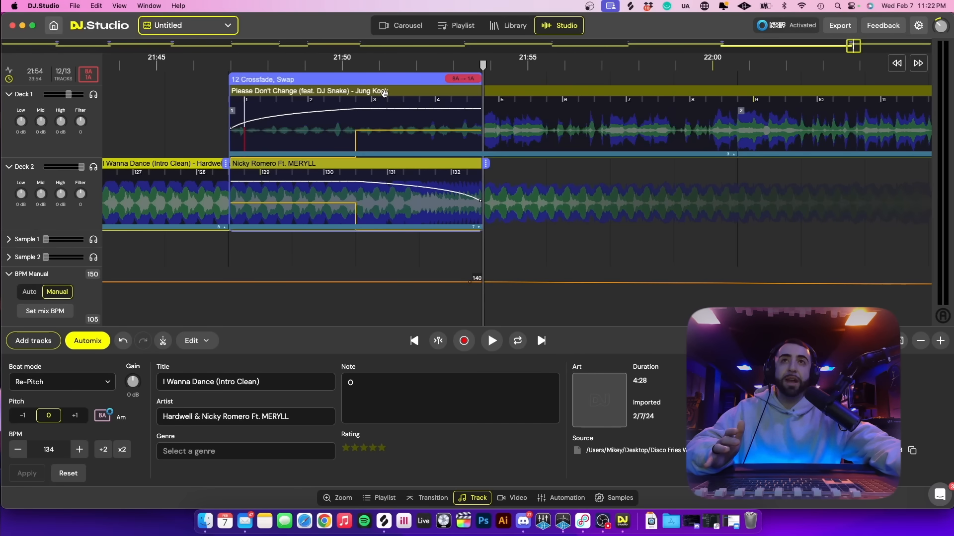
- Check "Please Don't Change" around 21:56 and 22:03, then audition the twelfth crossfade and stop at 21:55
click(555, 66)
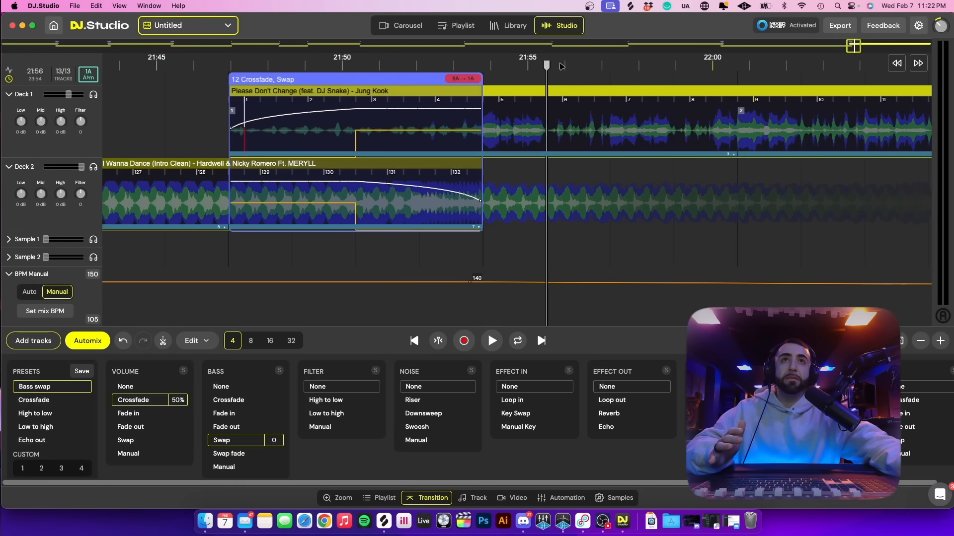
click(844, 68)
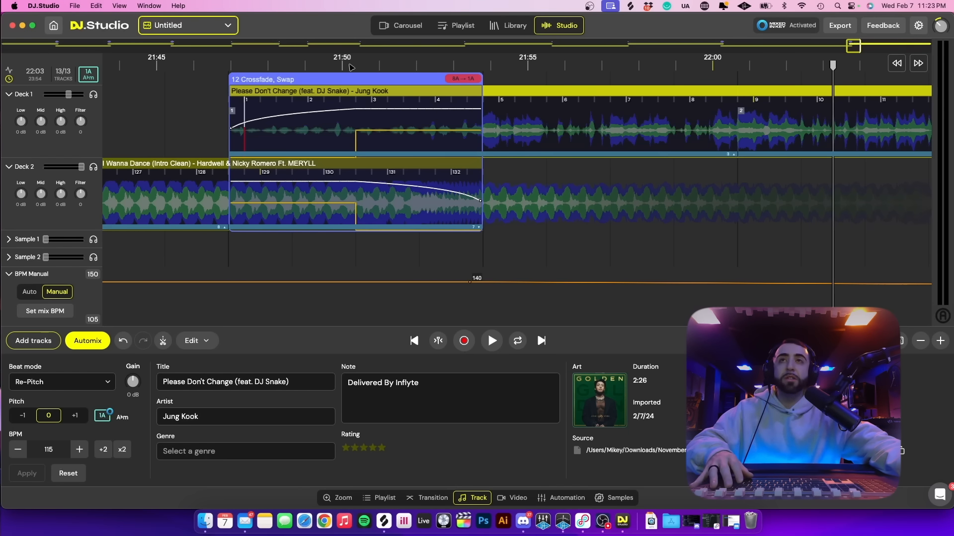
scroll(352, 67, down, 2)
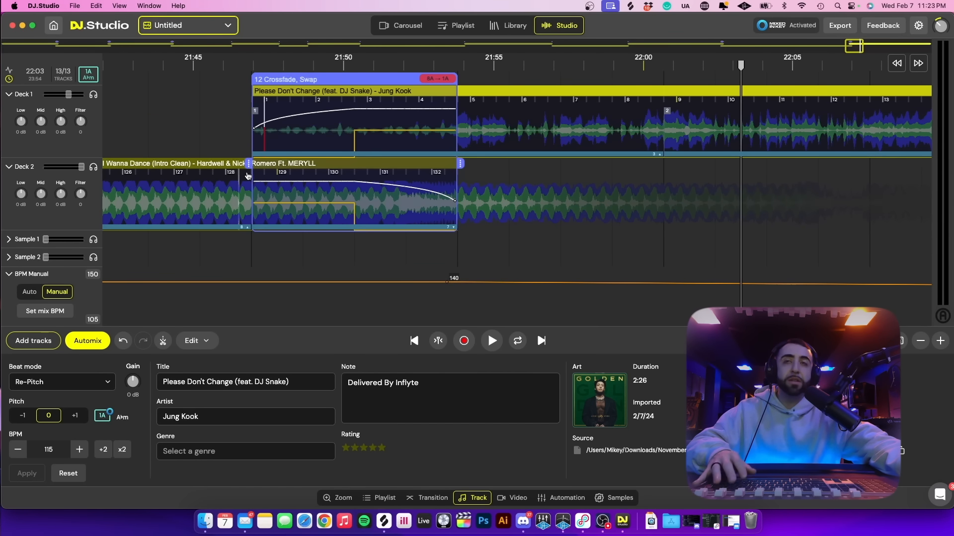
click(248, 176)
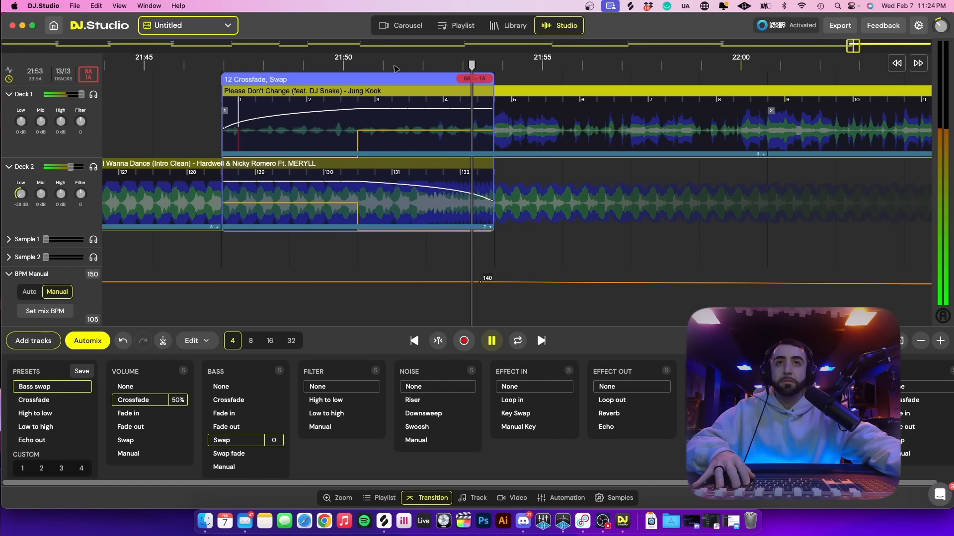
scroll(425, 73, down, 5)
key(space)
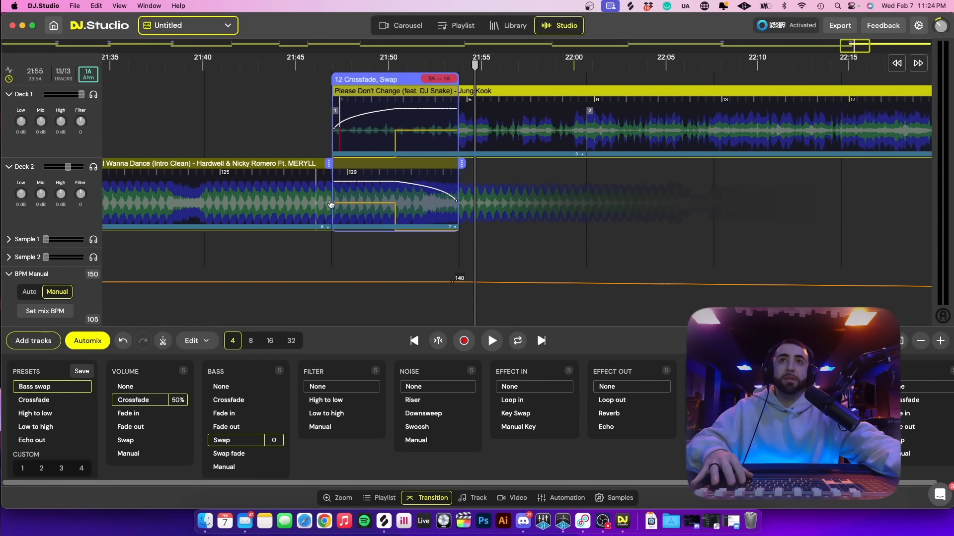
- Apply the Echo out preset to the twelfth transition and play from just before it
click(388, 63)
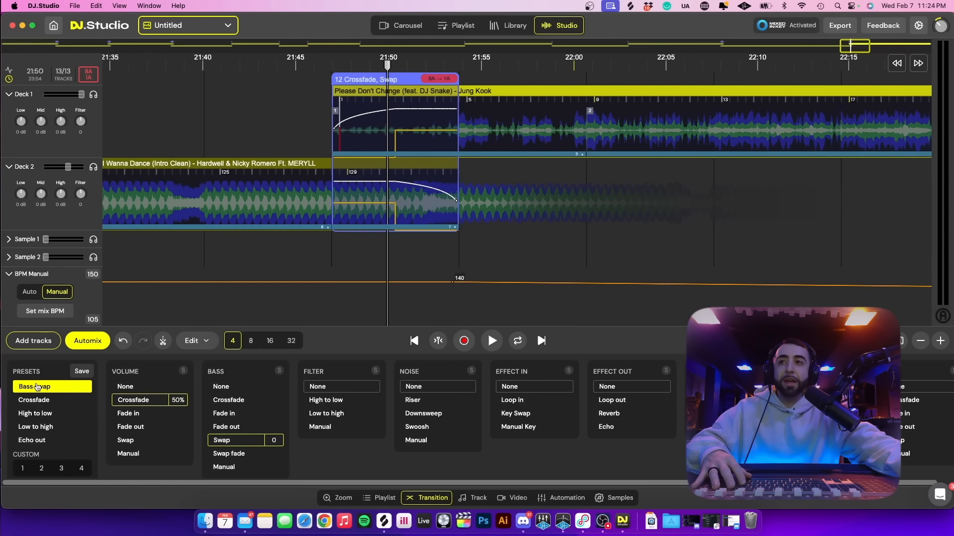
click(33, 440)
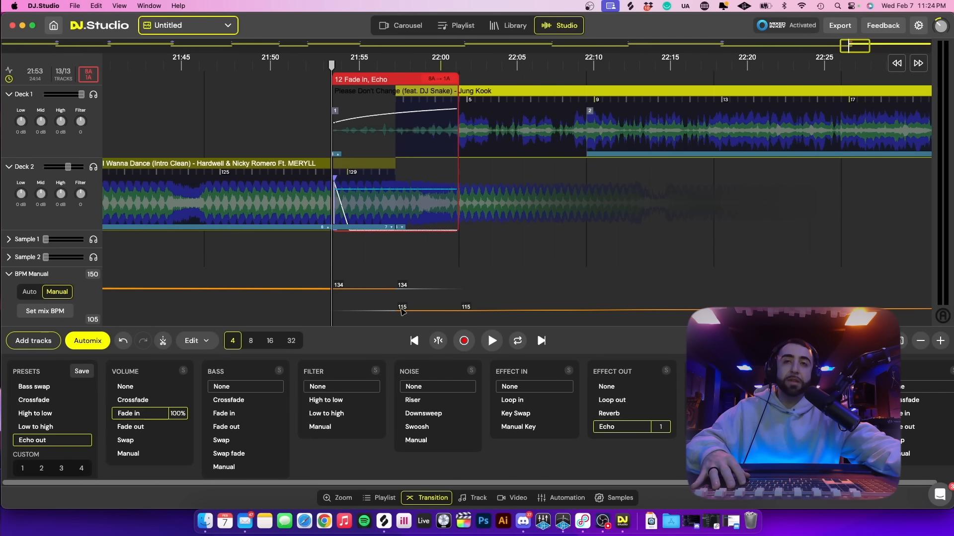
click(311, 64)
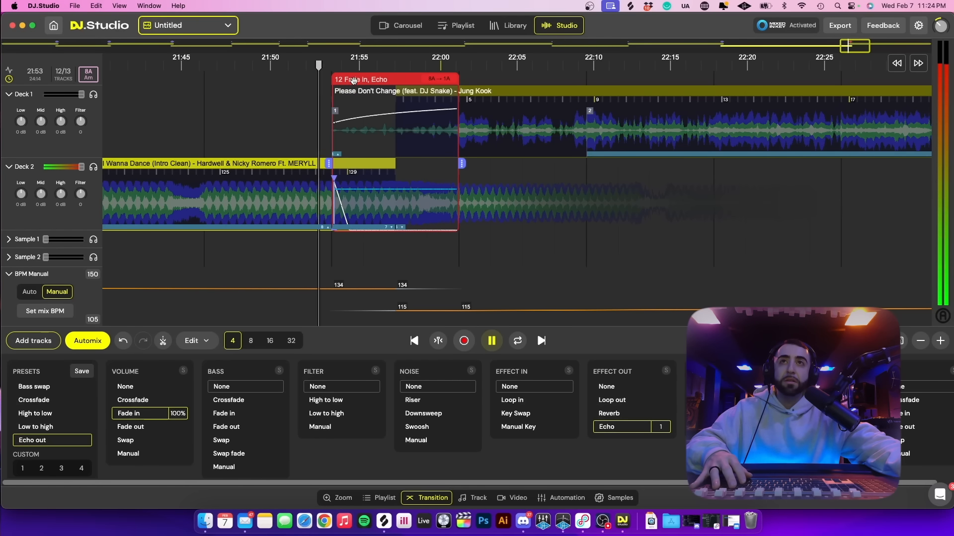
- Shift the echo-out transition later in "I Wanna Dance" to start just after 22:00, playing the lead-in from about 21:54
drag(357, 80, 316, 79)
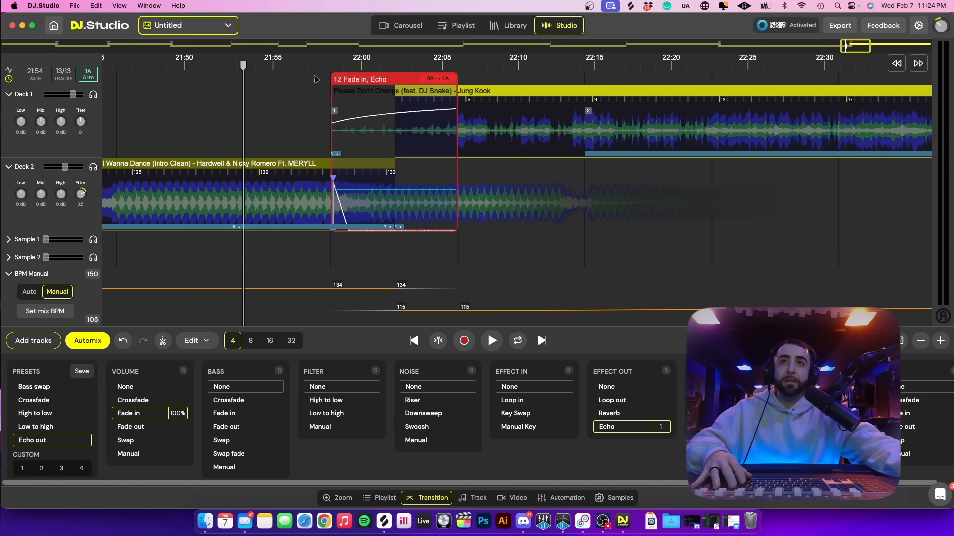
click(258, 70)
key(space)
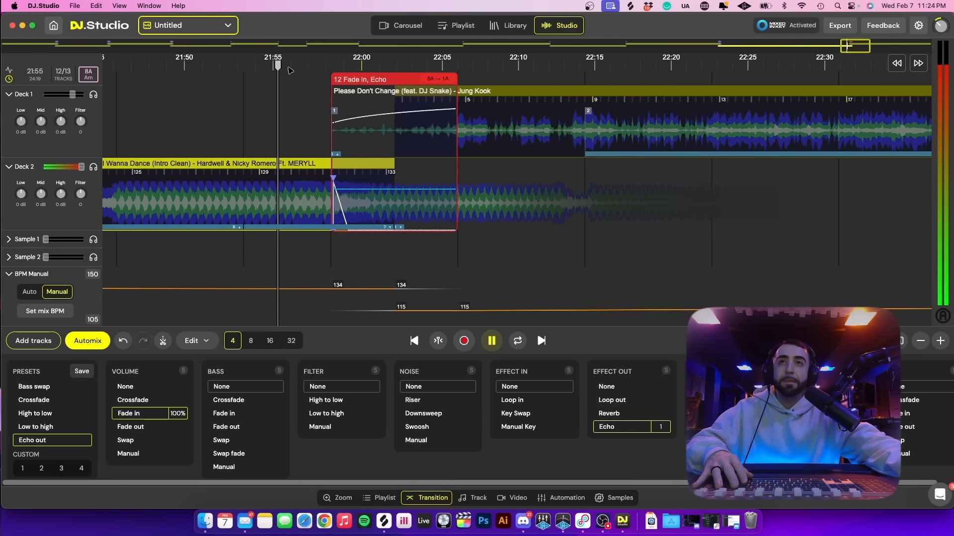
scroll(349, 159, up, 3)
drag(349, 159, 400, 139)
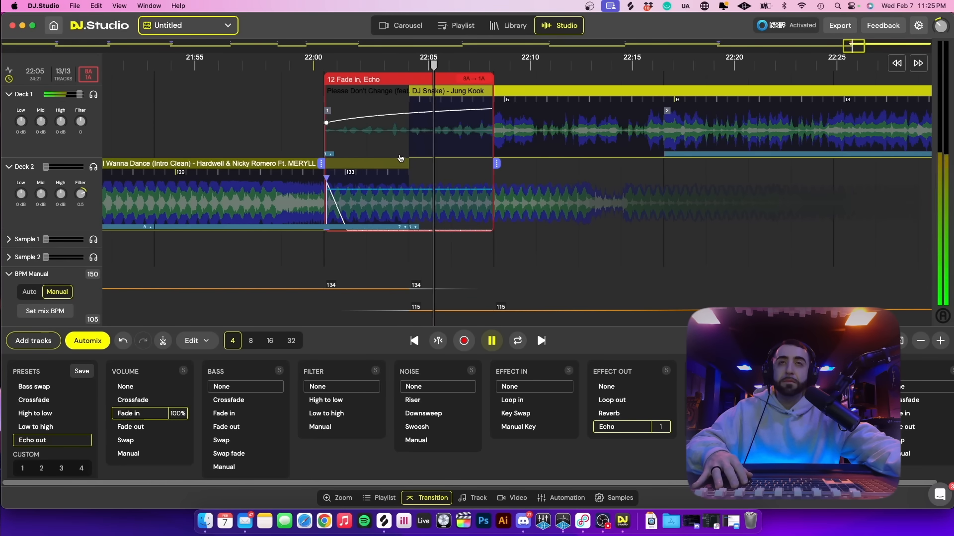
- Raise the starting volume of the "Please Don't Change" fade-in to nearly full level and replay the transition from 21:59
mouse_move(332, 128)
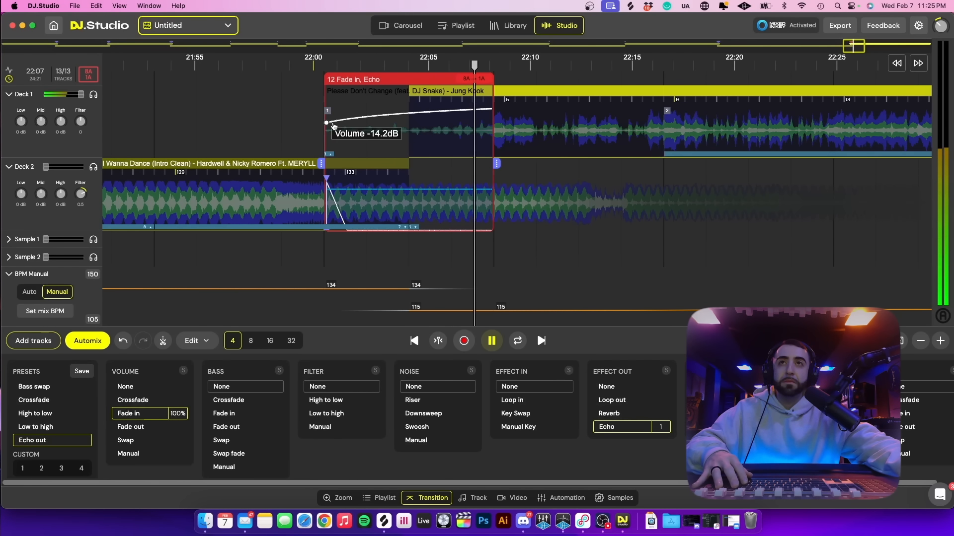
key(space)
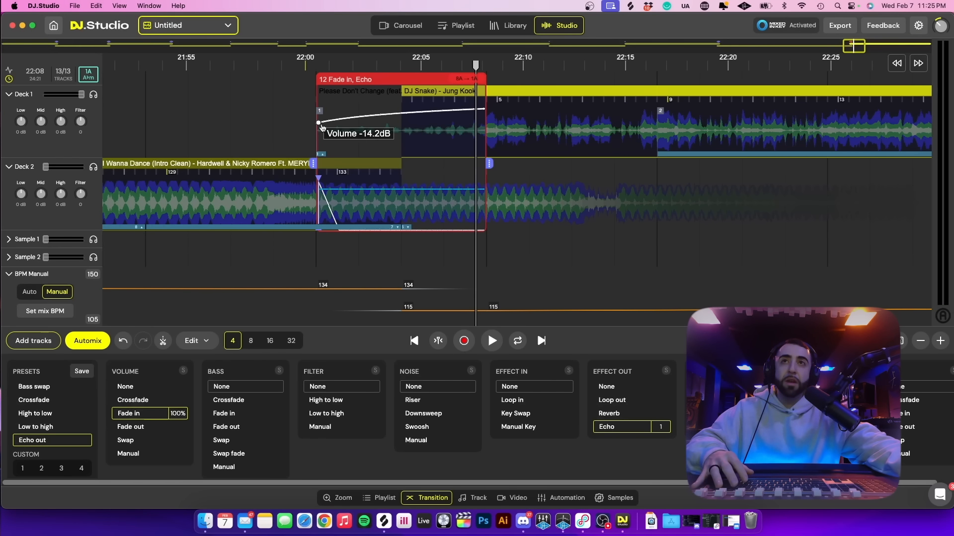
drag(320, 126, 319, 116)
click(275, 64)
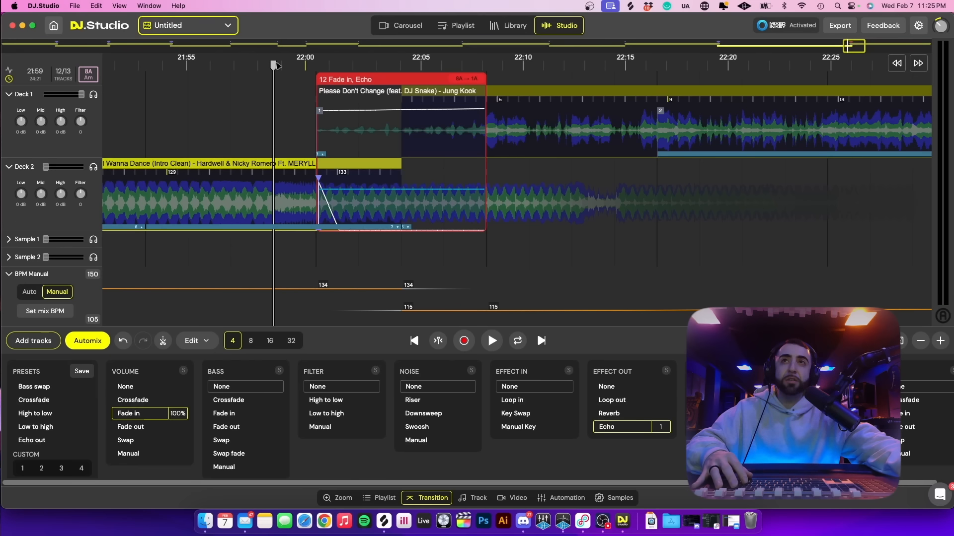
key(space)
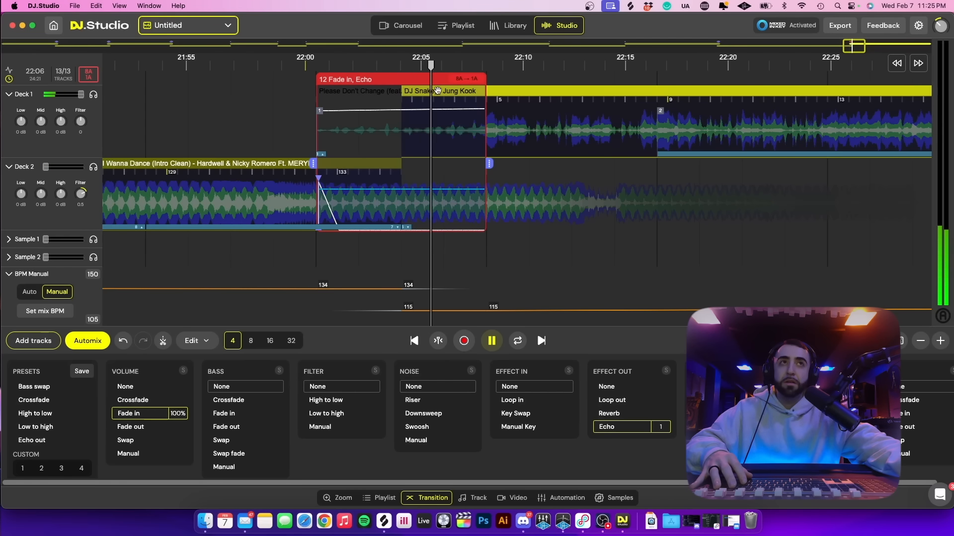
- Lower the tempo point at the end of "Please Don't Change" to 115 BPM and stop playback
scroll(437, 90, down, 5)
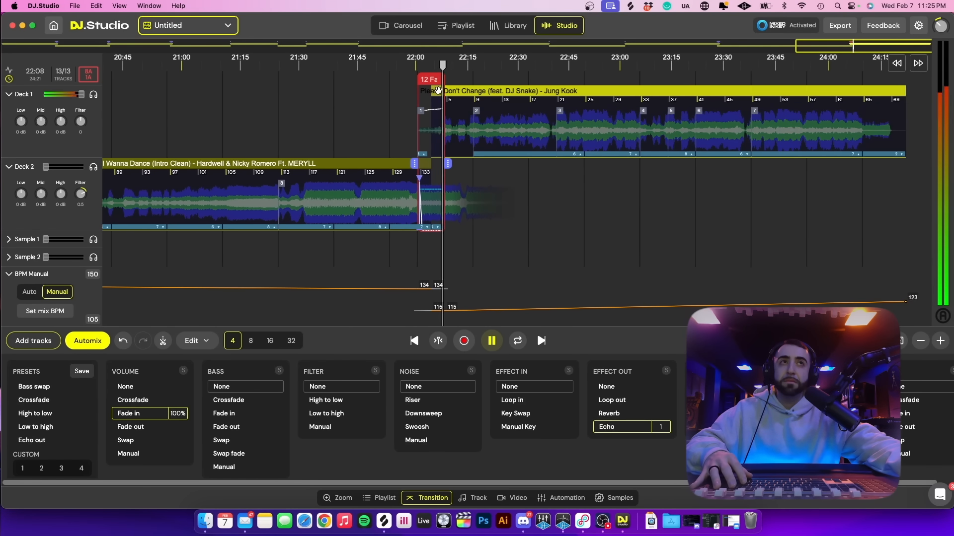
scroll(437, 90, down, 3)
mouse_move(864, 303)
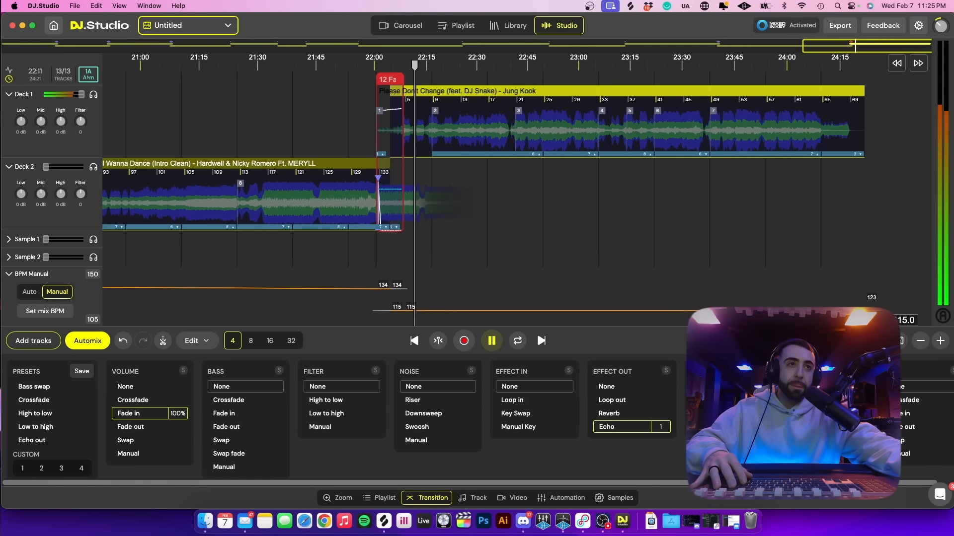
click(864, 303)
drag(863, 304, 863, 313)
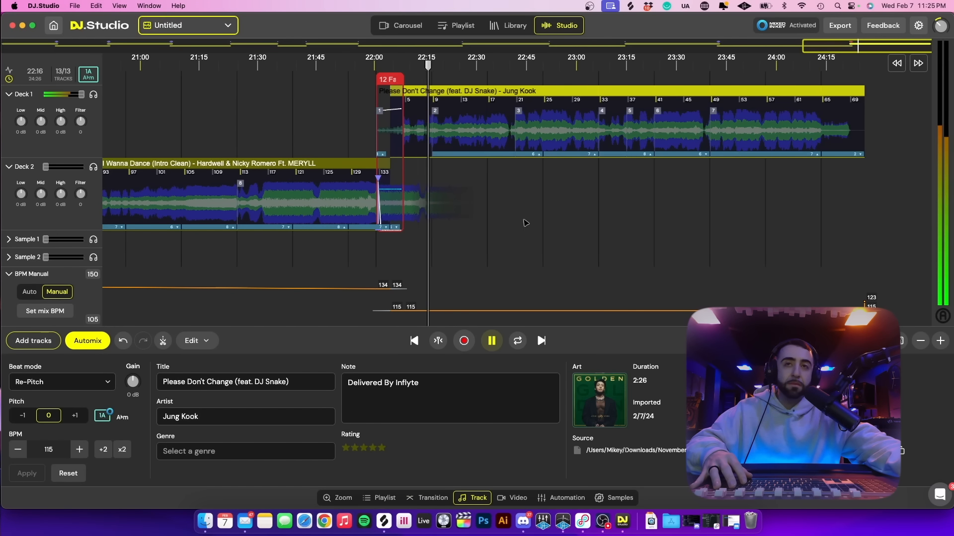
key(space)
- Replay the twelfth echo-out transition from about 21:59 into "Please Don't Change" and stop playback
mouse_move(385, 90)
scroll(387, 108, up, 6)
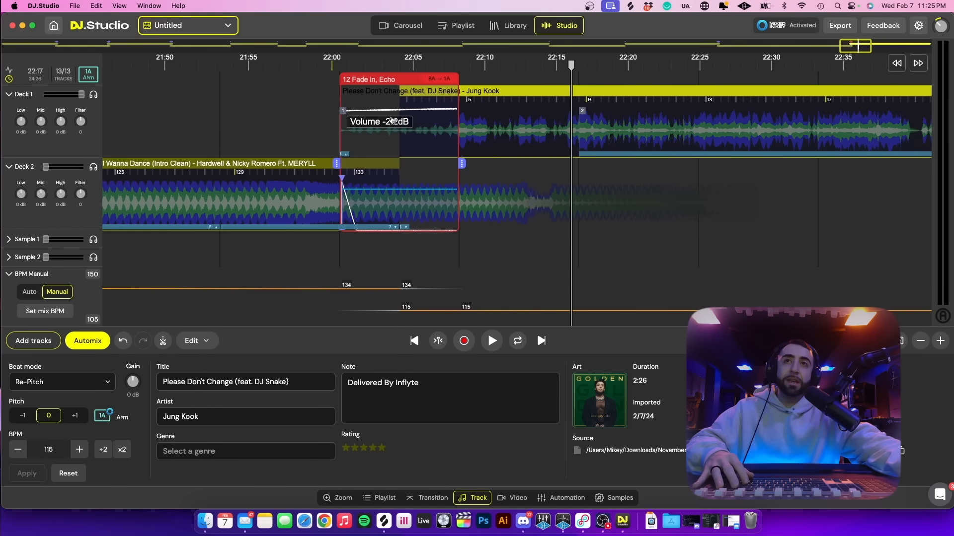
click(314, 66)
key(space)
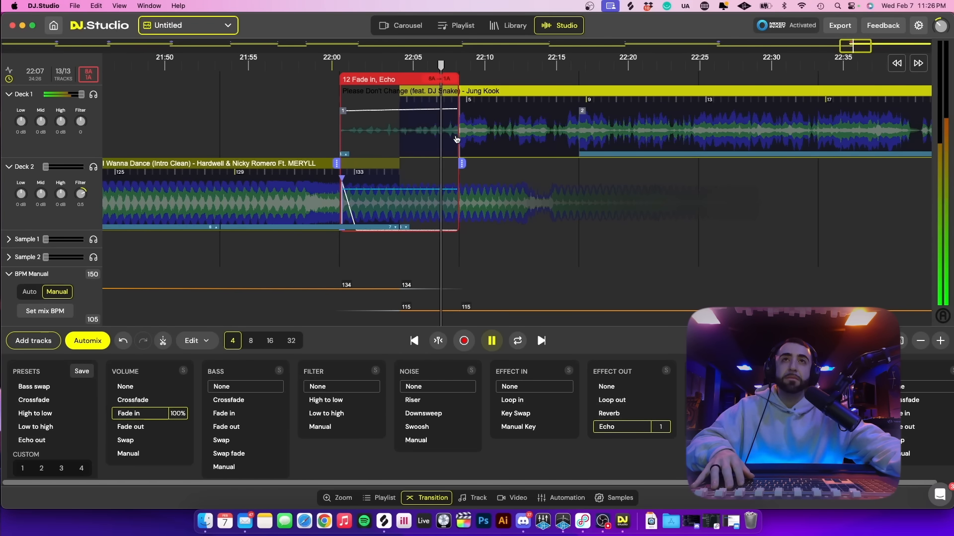
key(space)
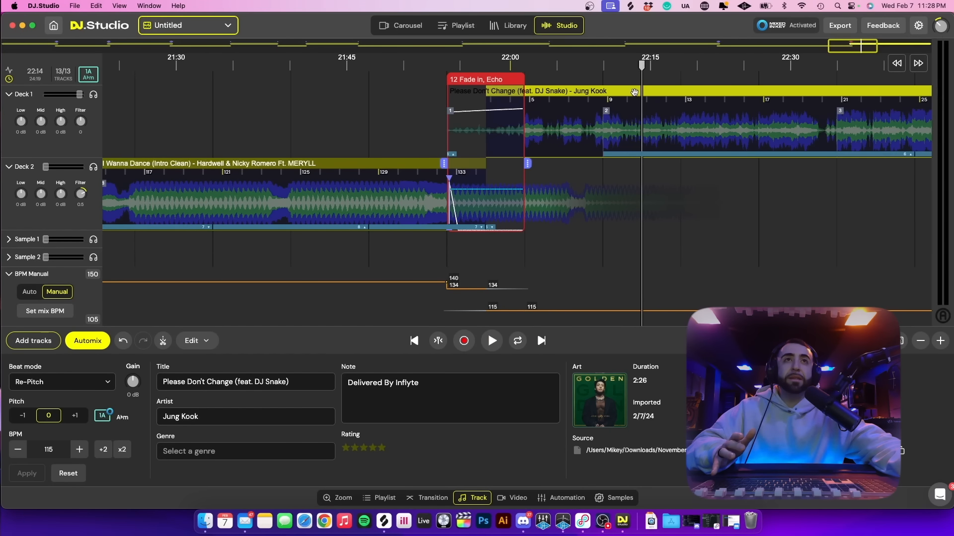
- Start exporting the mix and save it under the name "Fitness Mix number 1"
scroll(634, 92, down, 10)
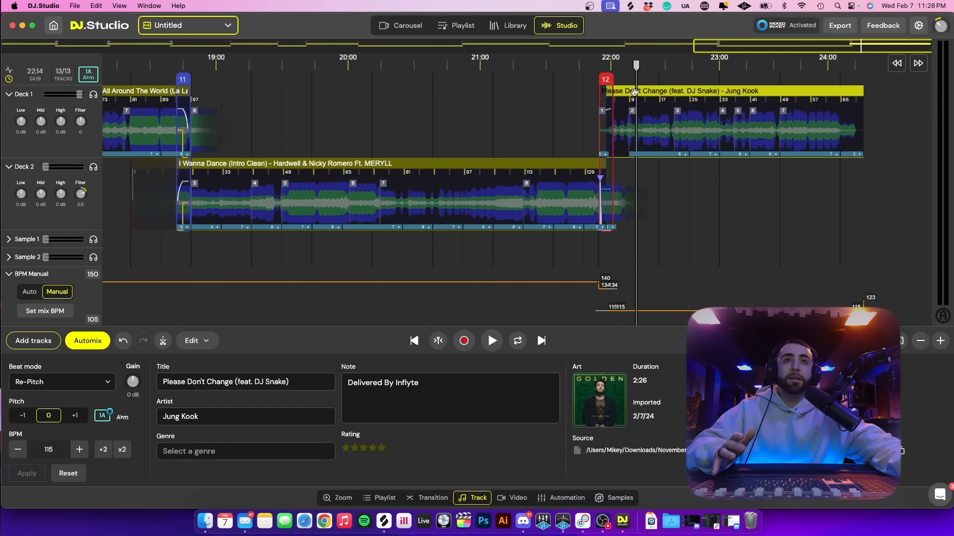
scroll(693, 122, right, 5)
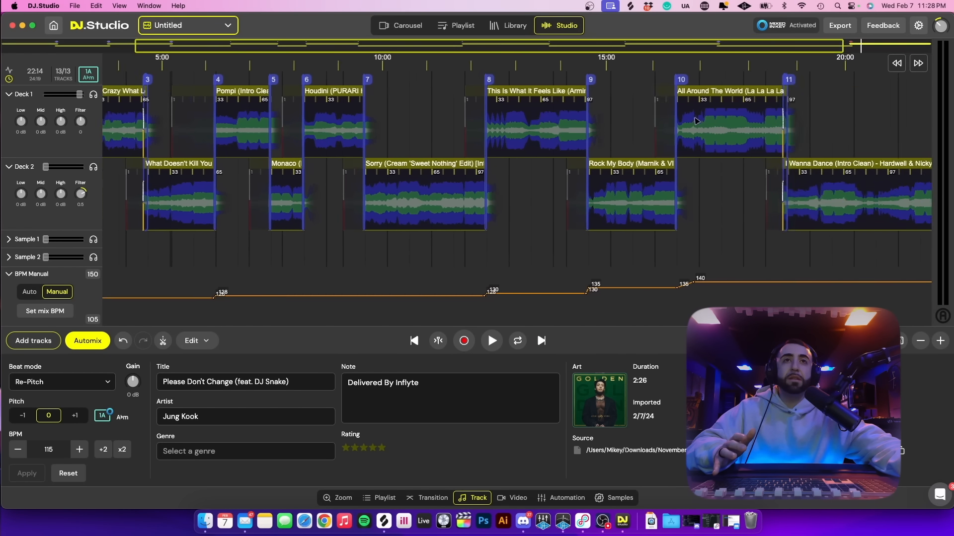
click(846, 29)
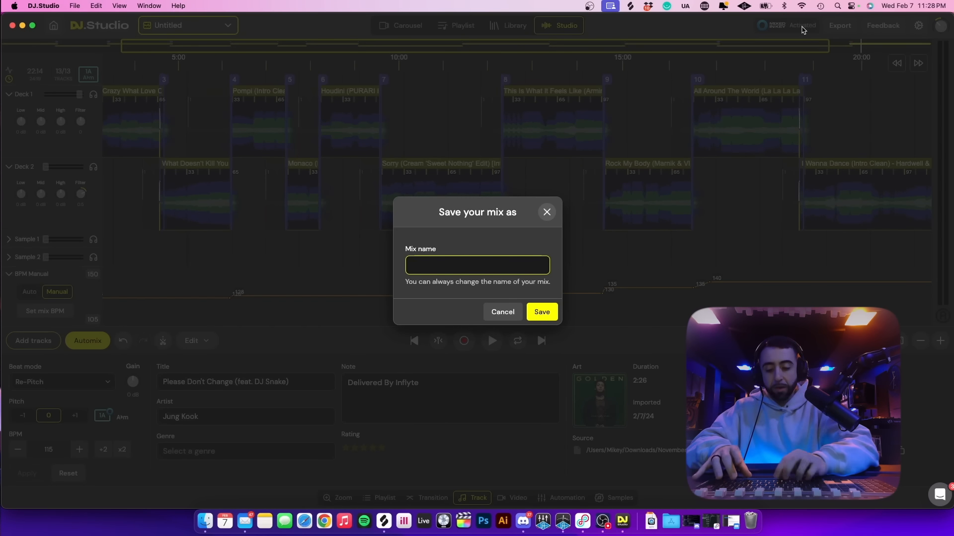
text(Fitness Mix 1)
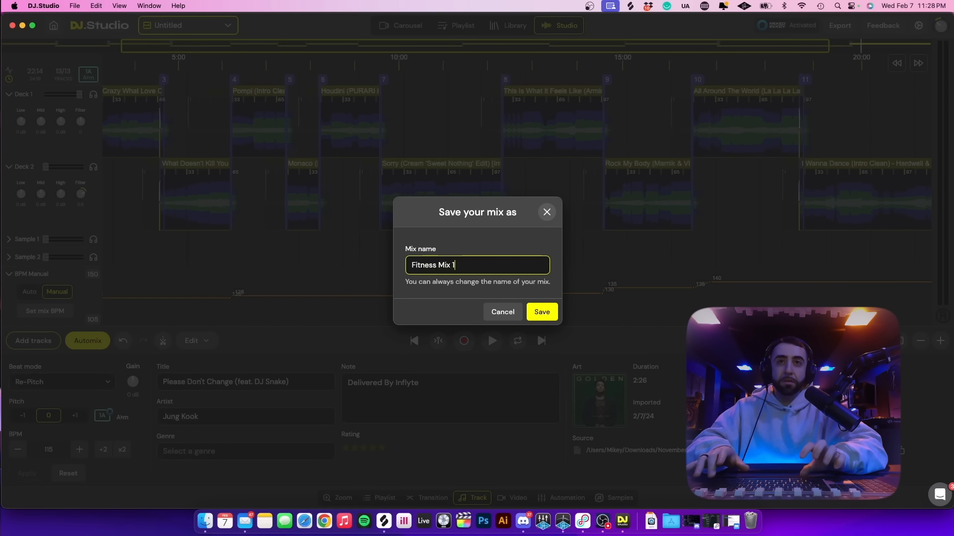
key(BackSpace)
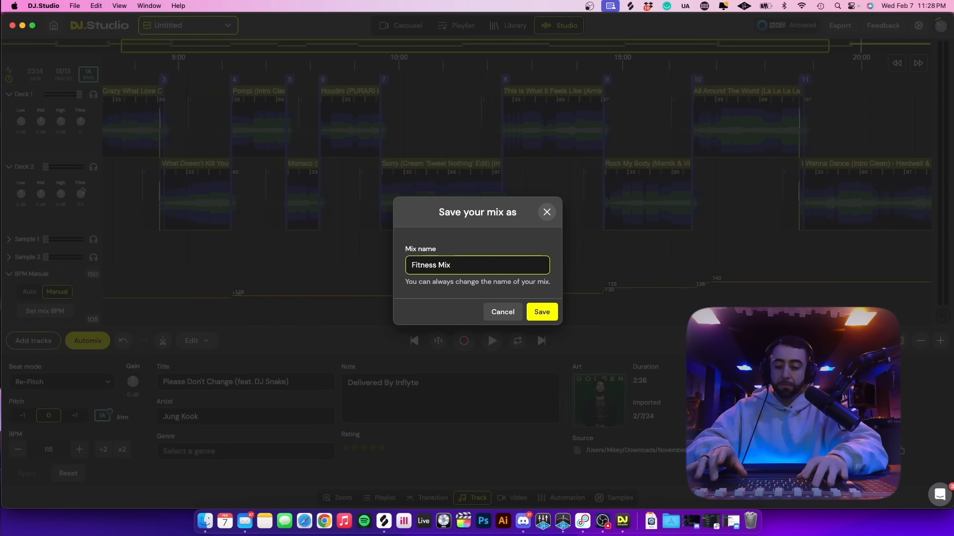
text(number 1)
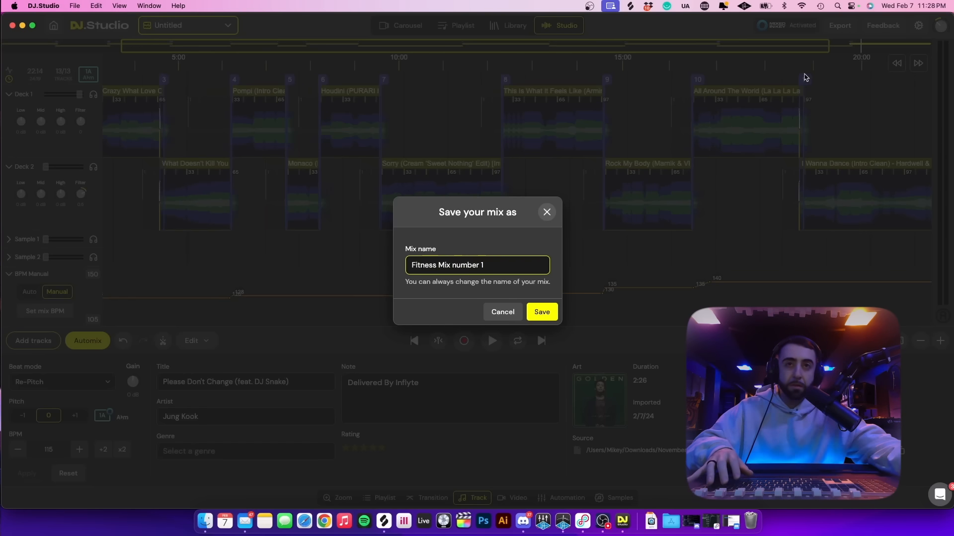
click(541, 312)
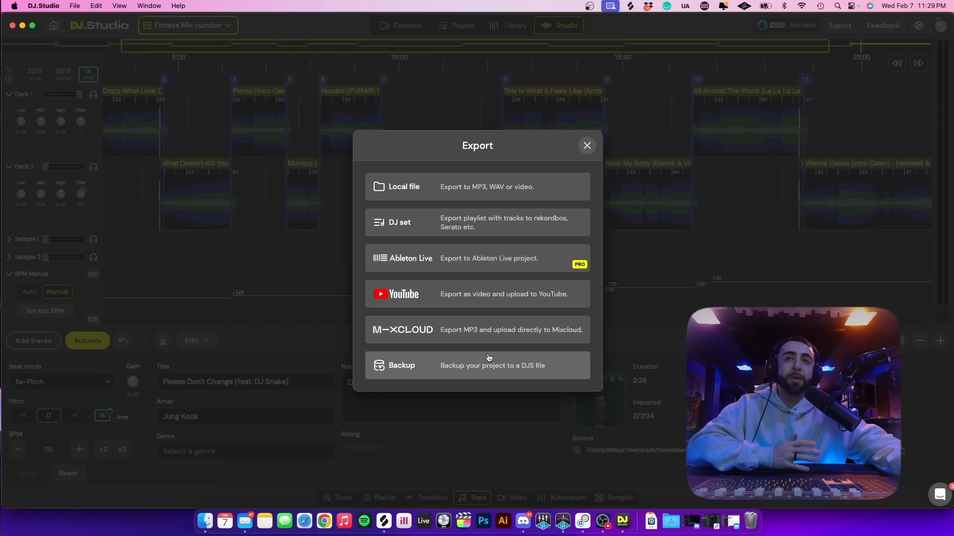
- Export the mix to a local MP3 file
click(492, 186)
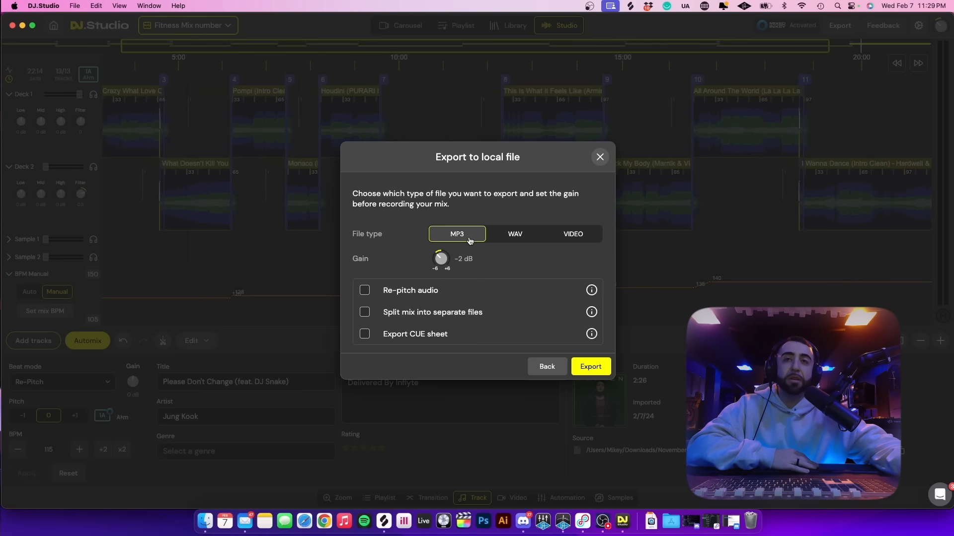
click(591, 367)
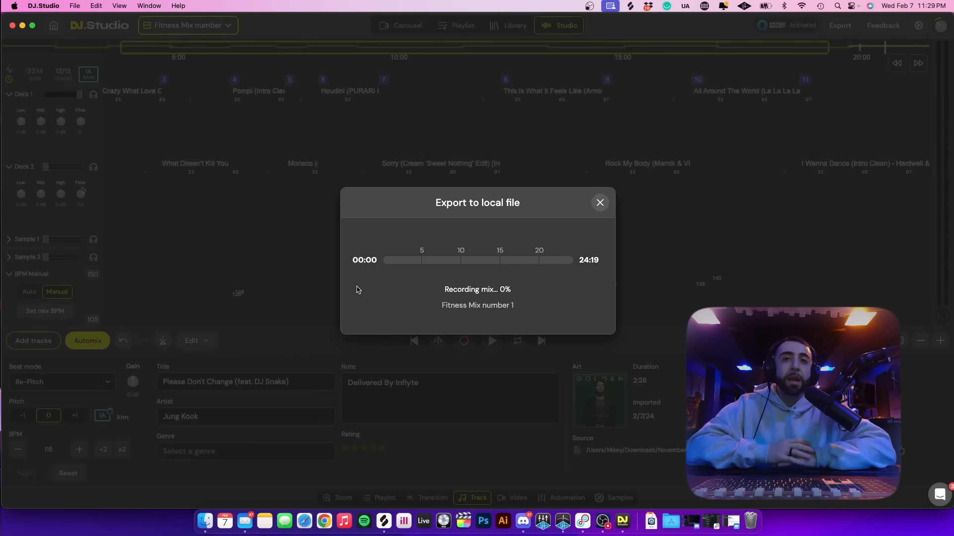